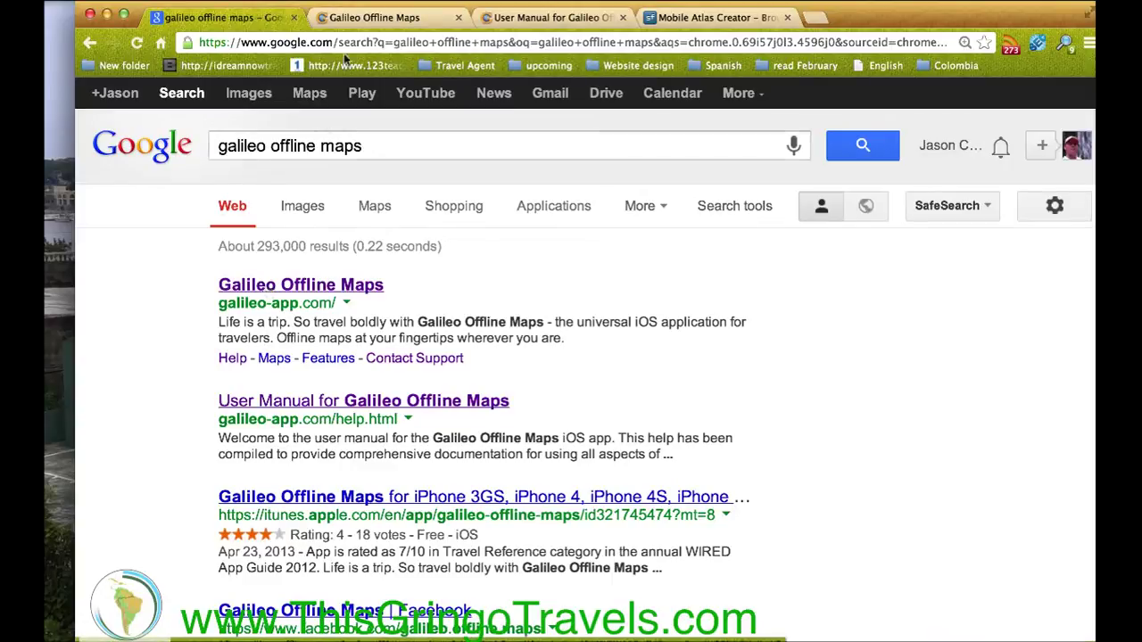
Review the Galileo Offline Maps site, its user manual's offline map section, and the Mobile Atlas Creator download page on SourceForge
left_click(364, 20)
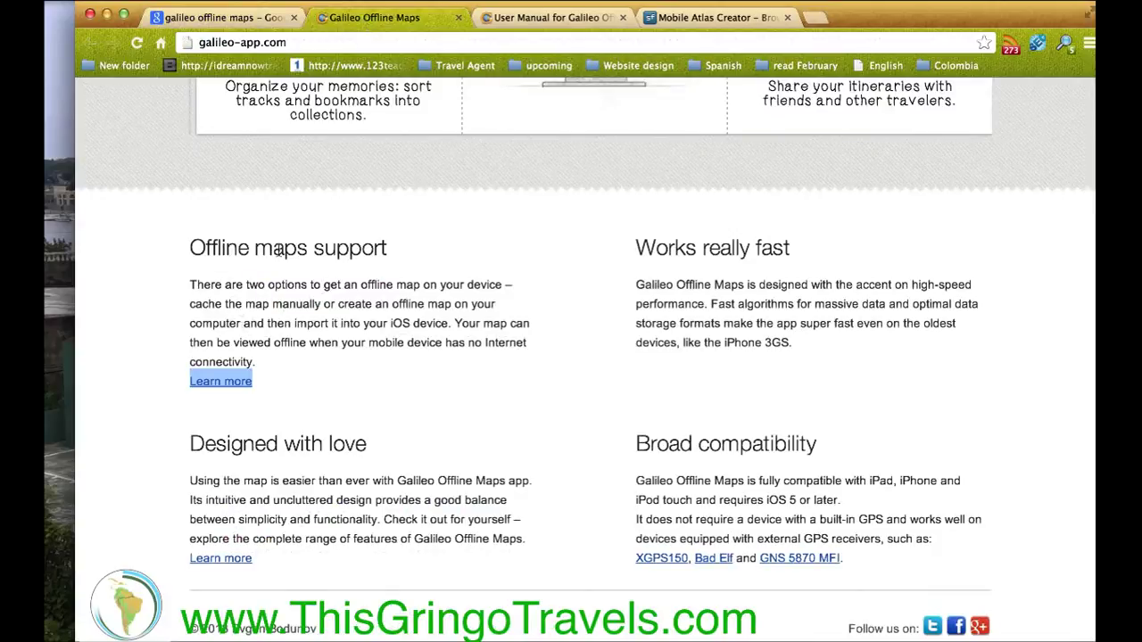
left_click(222, 385)
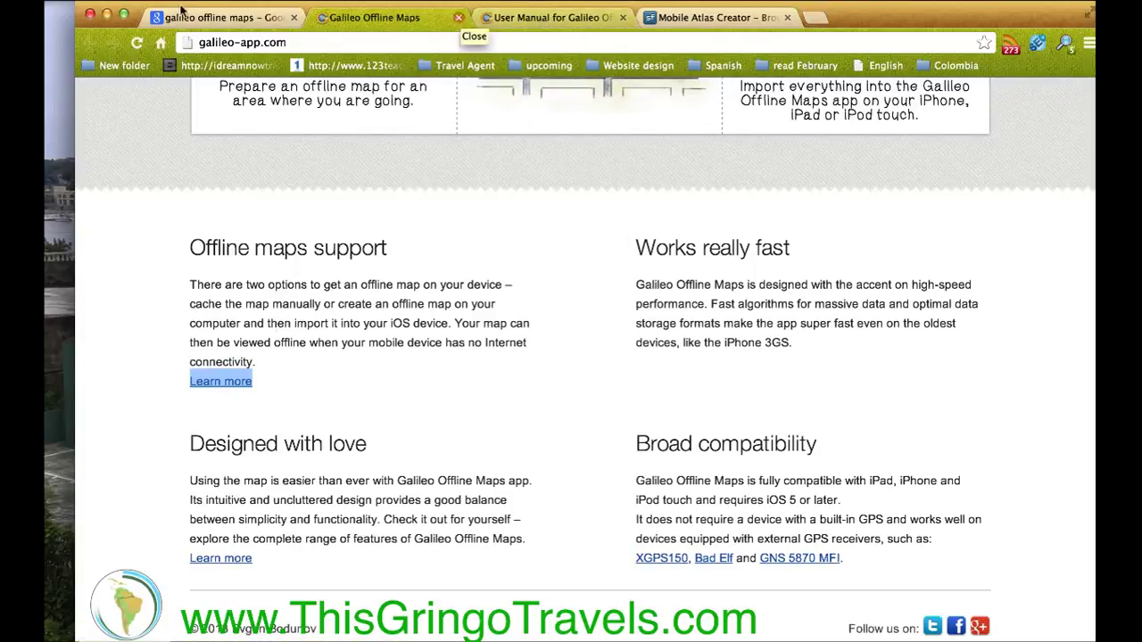
left_click(547, 20)
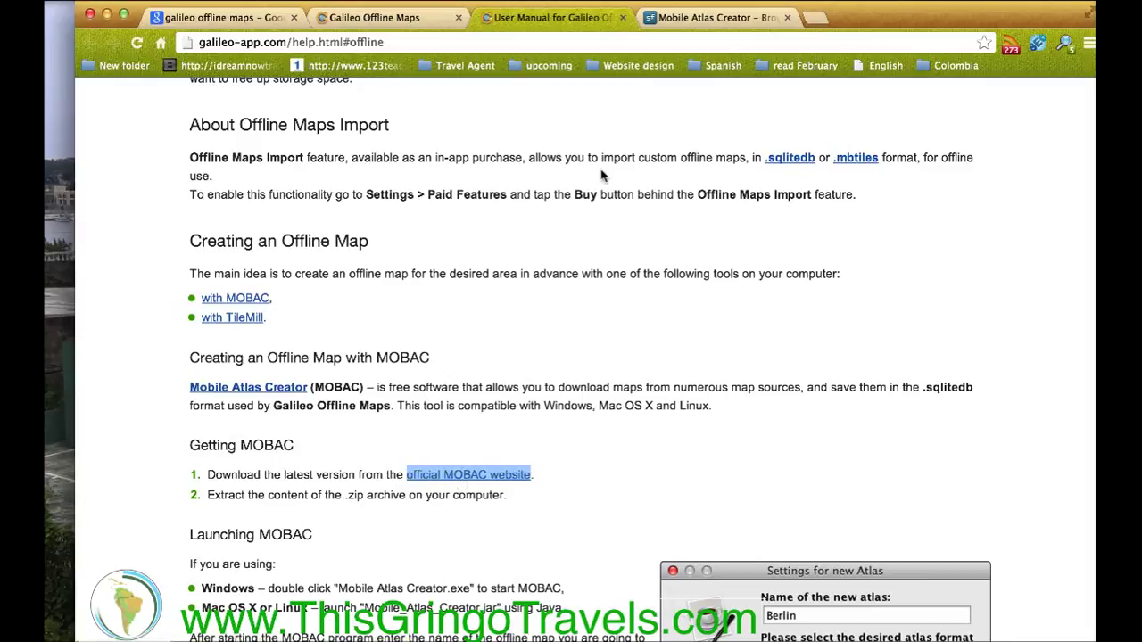
left_click(687, 19)
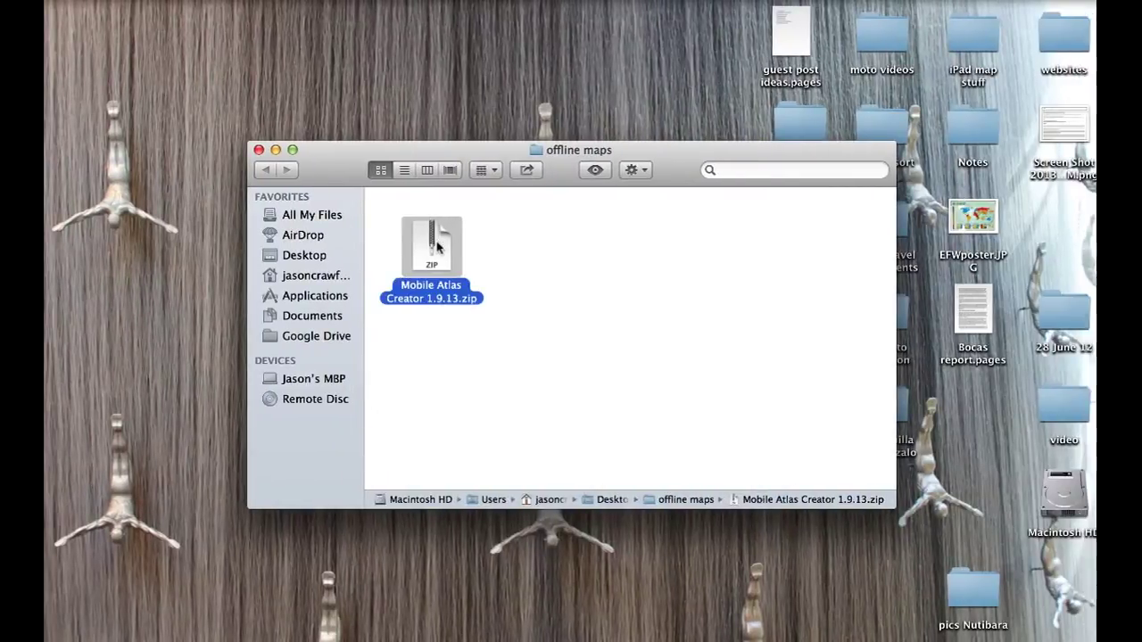
Bring the offline maps folder window over to the browser's desktop and extract Mobile Atlas Creator 1.9.13.zip, moving the archive clear of the extracted folder
key("ctrl+Up")
left_click_drag(466, 326, 683, 46)
left_click(685, 53)
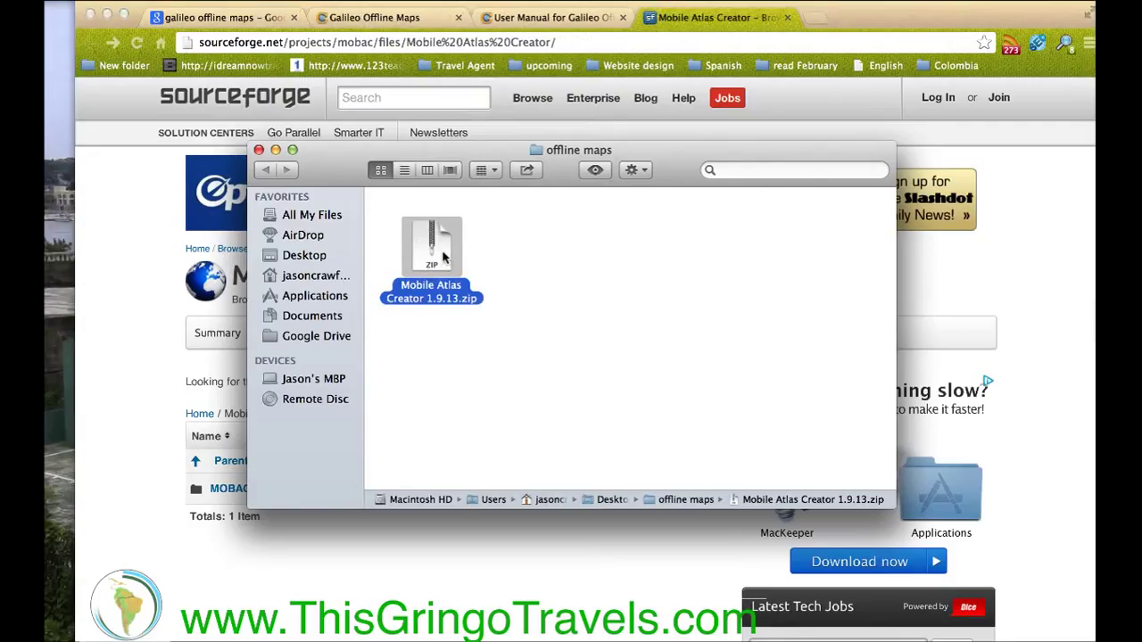
double_click(443, 257)
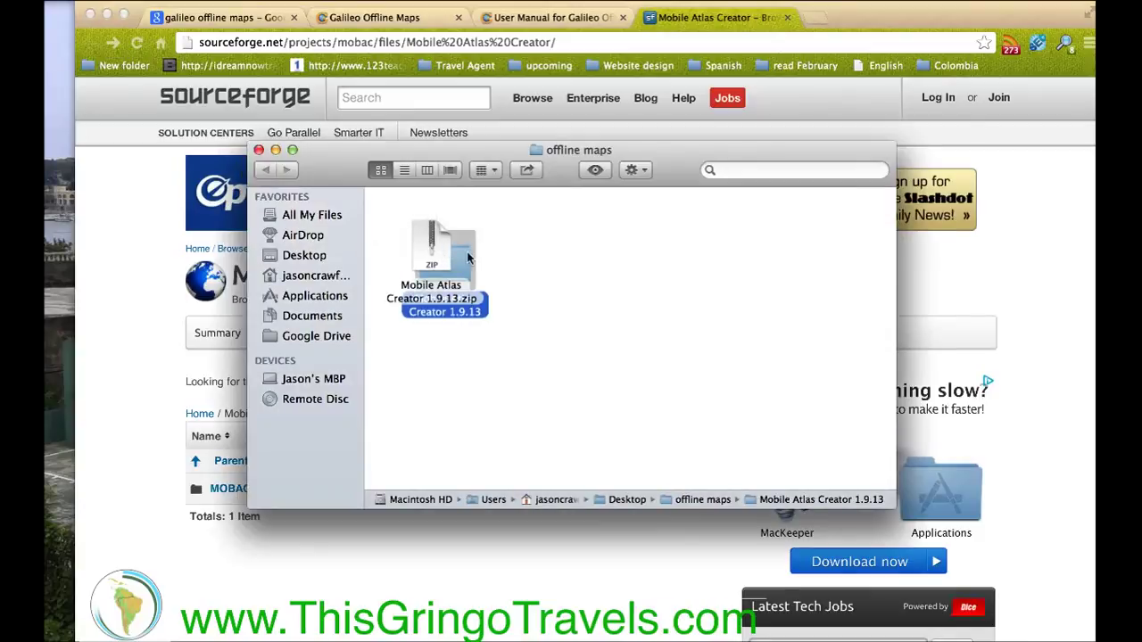
left_click_drag(424, 257, 409, 231)
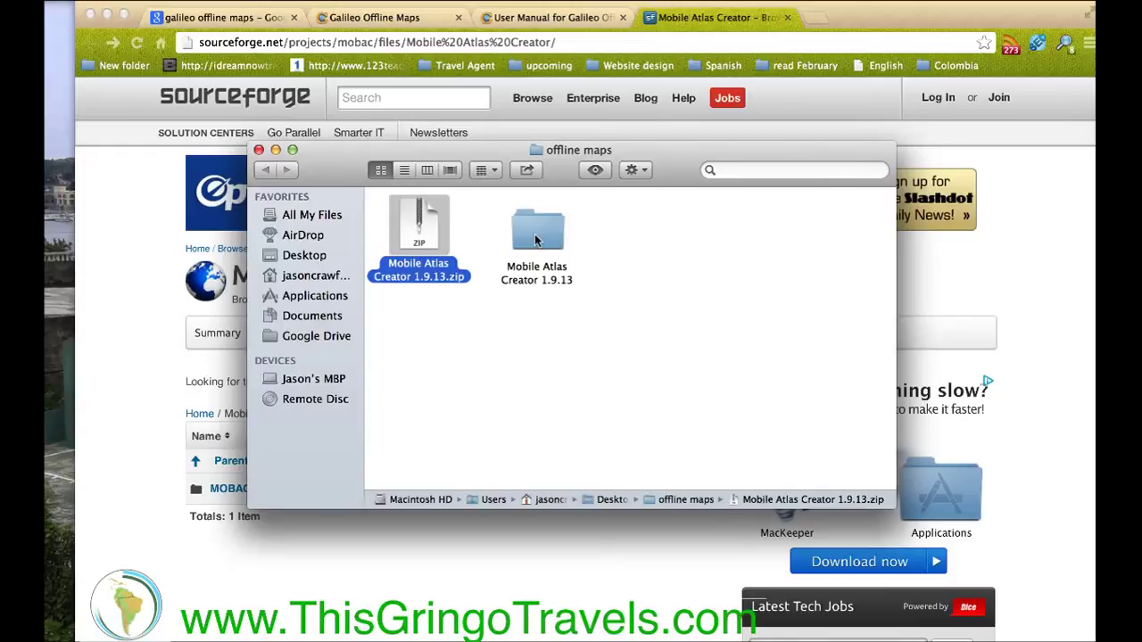
Launch Mobile_Atlas_Creator.jar from the extracted Mobile Atlas Creator 1.9.13 folder, explicitly allowing the unidentified-developer file to open
double_click(536, 234)
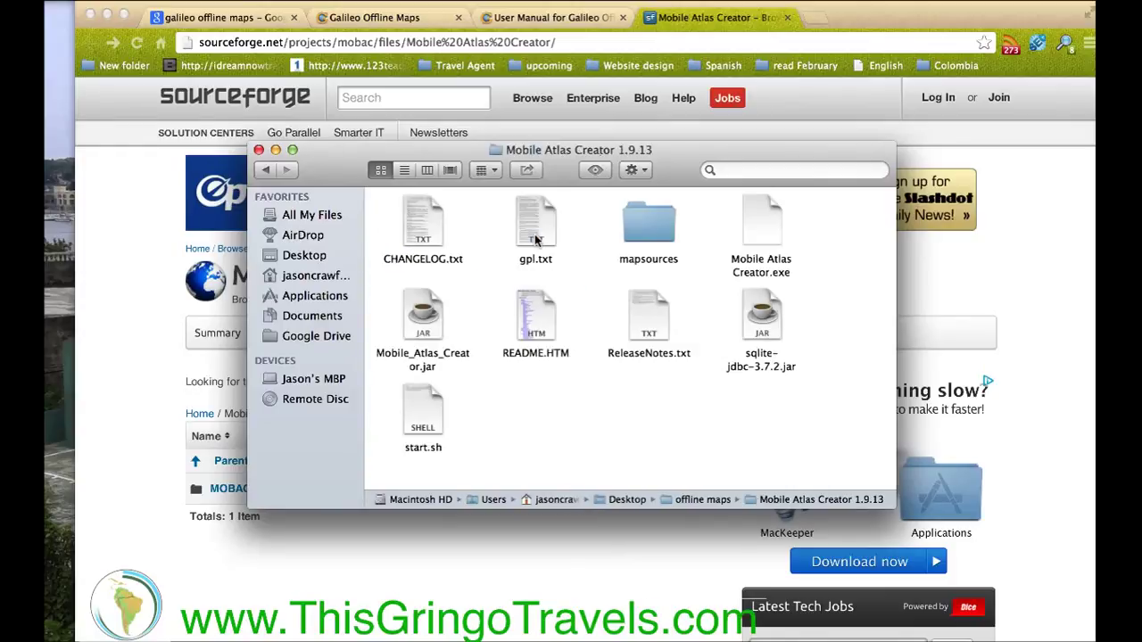
double_click(426, 328)
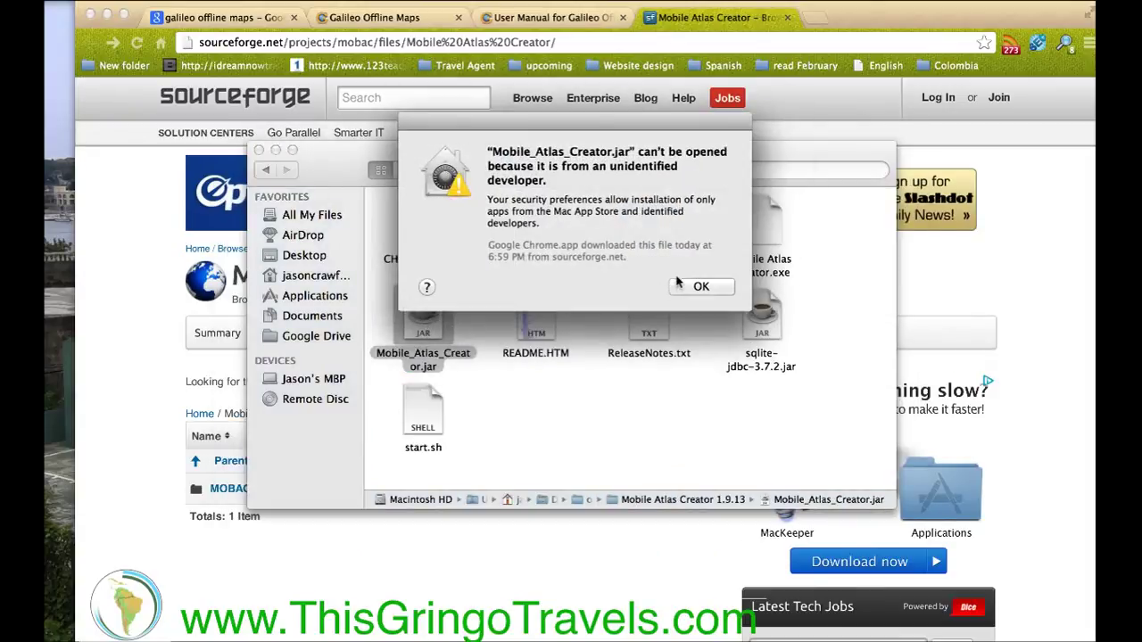
left_click(678, 283)
right_click(425, 321)
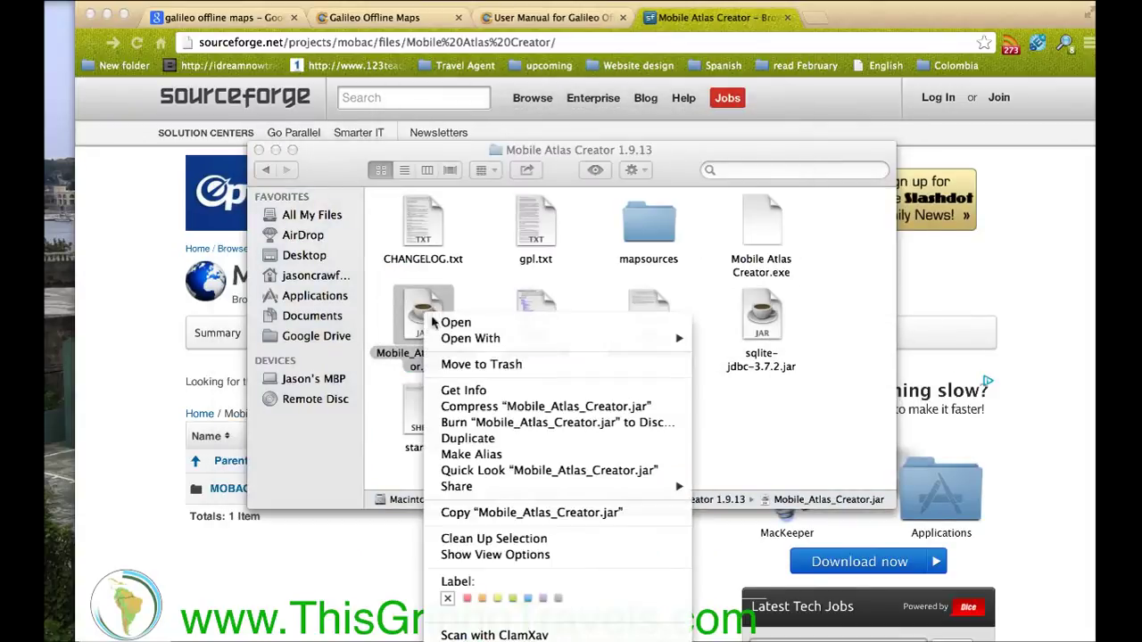
left_click(450, 322)
left_click(635, 279)
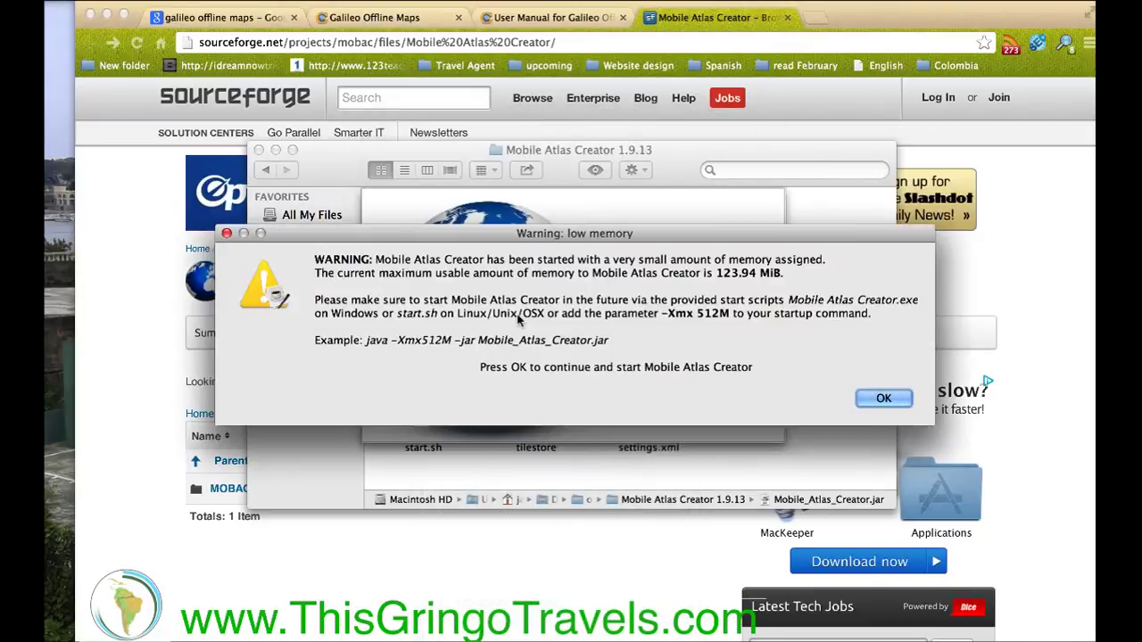
left_click(882, 399)
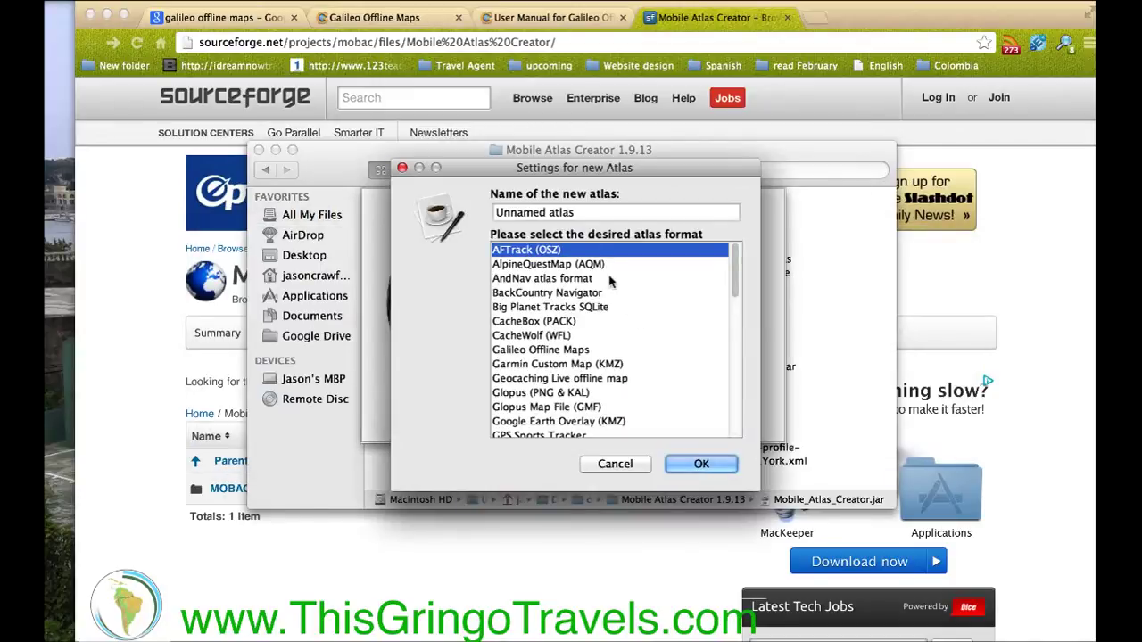
Create a new atlas named Guyana in the Galileo Offline Maps format
left_click_drag(582, 214, 480, 215)
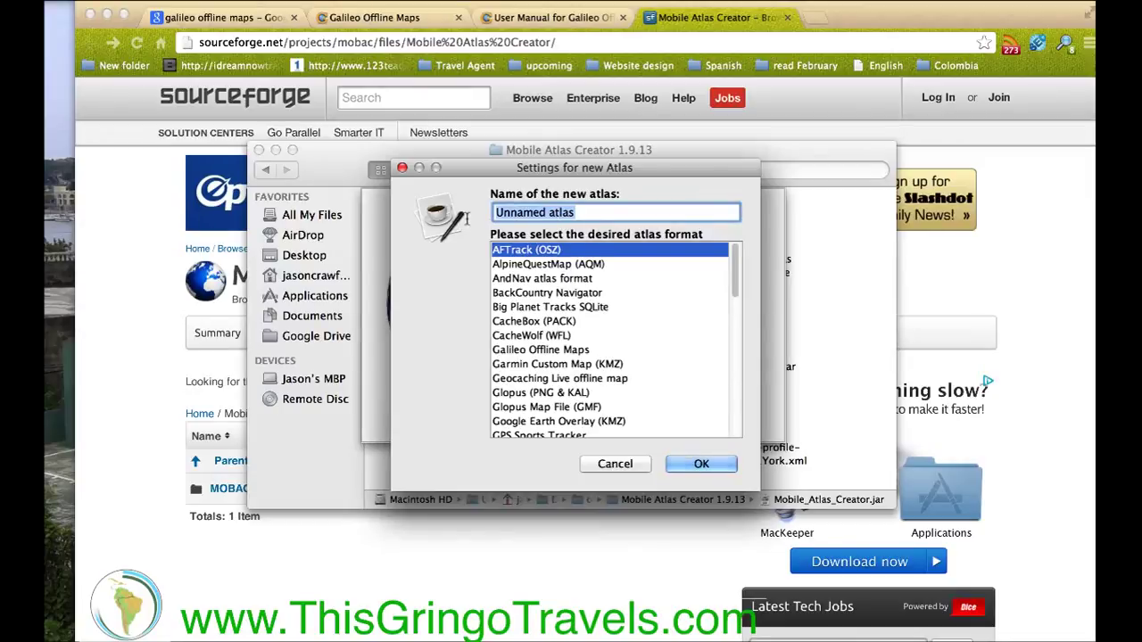
type("Guay")
key("BackSpace")
key("BackSpace")
type("yana")
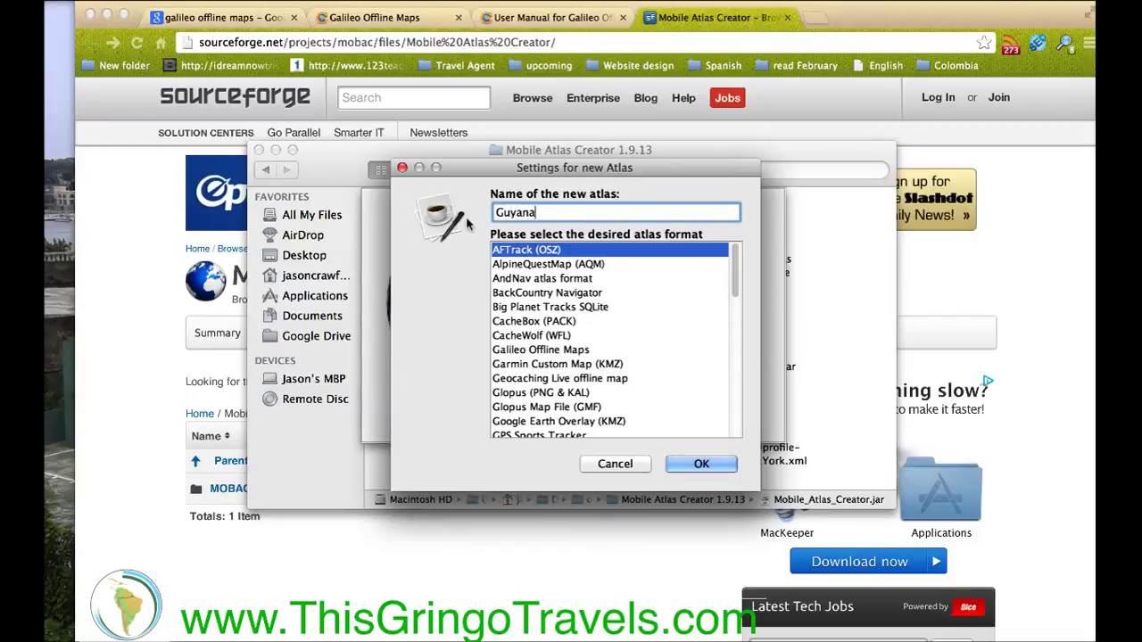
left_click(586, 351)
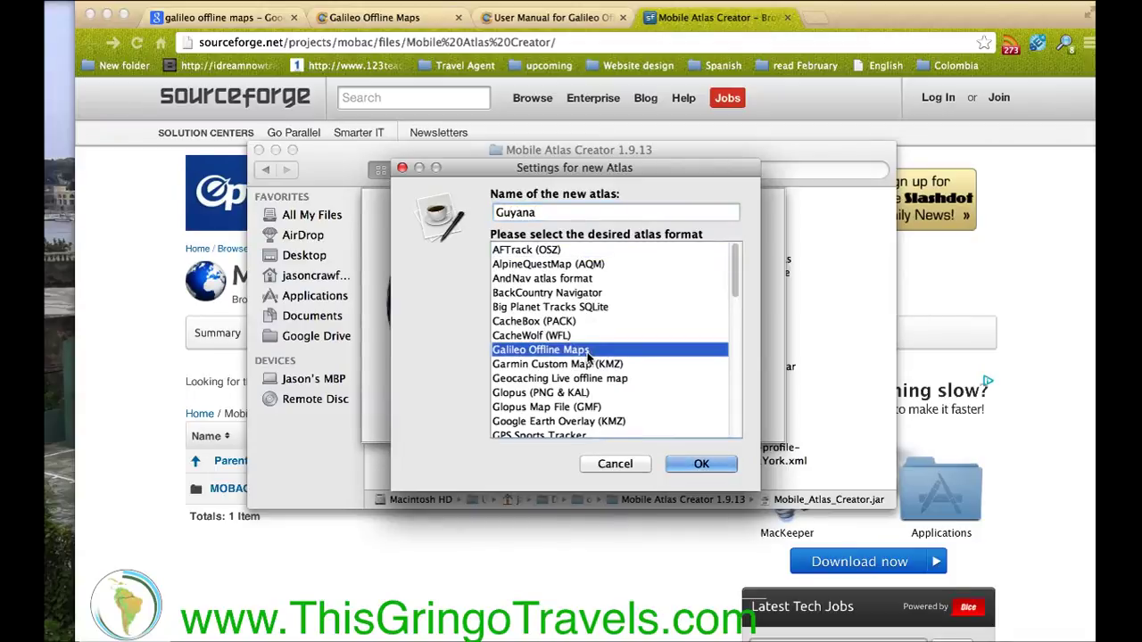
left_click(702, 465)
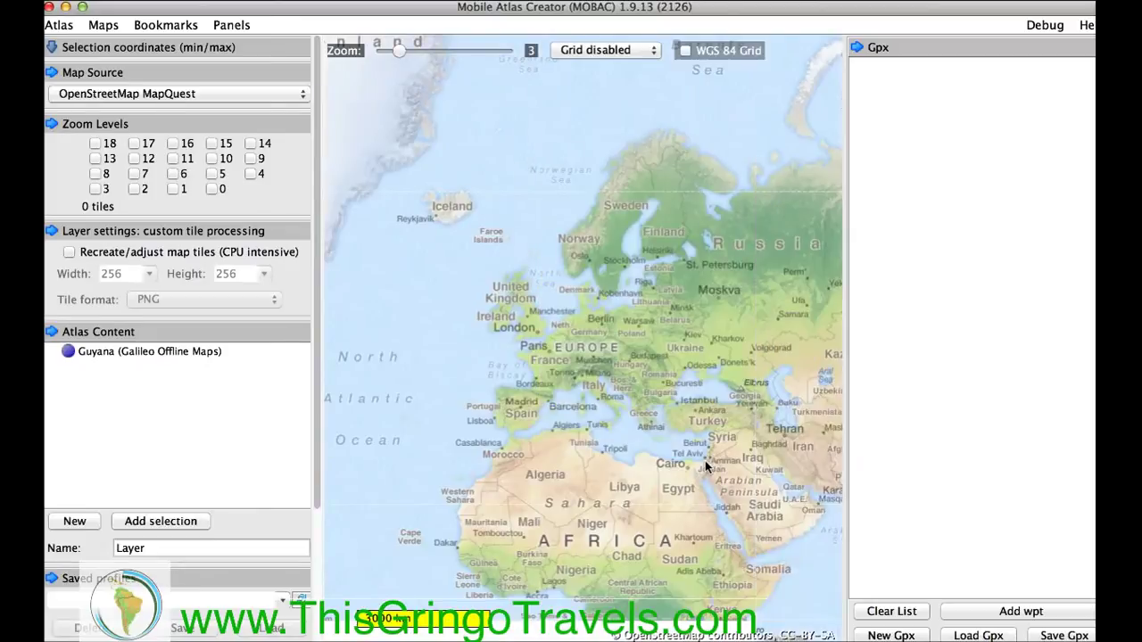
Bring Guyana into view on the map at zoom level 7
left_click_drag(487, 444, 516, 416)
left_click_drag(665, 242, 496, 440)
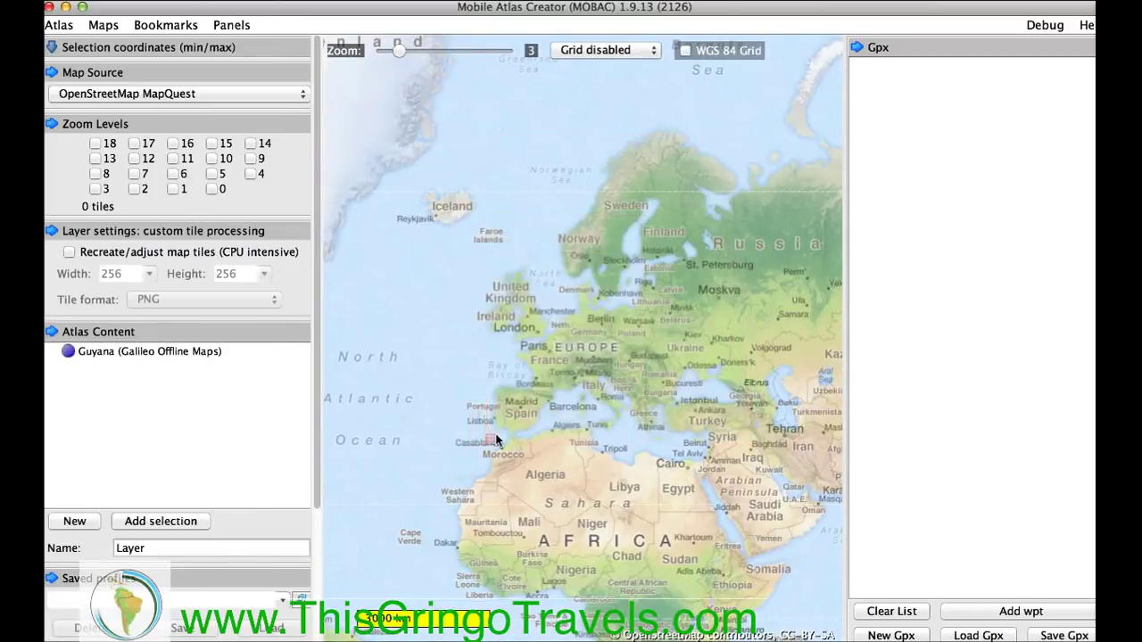
left_click_drag(411, 409, 693, 135)
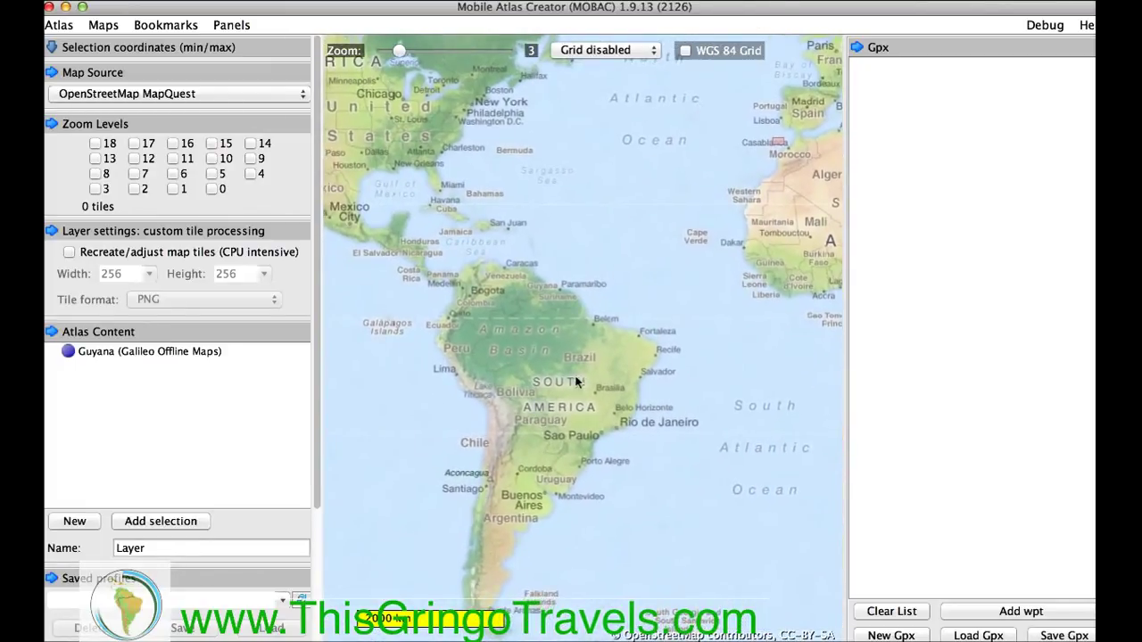
left_click_drag(399, 51, 411, 51)
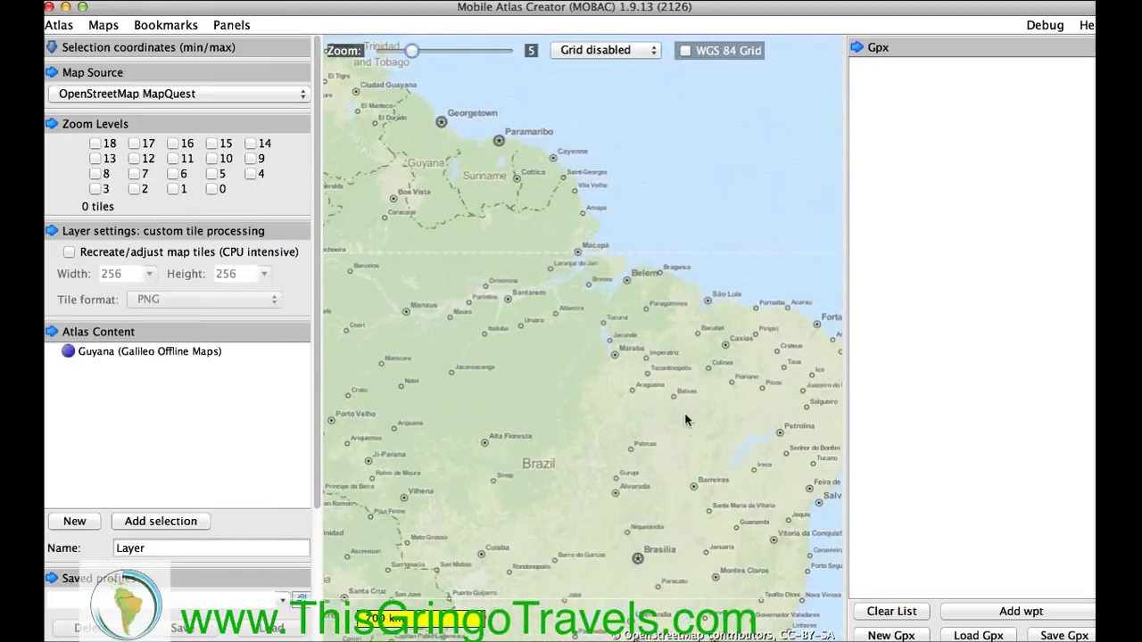
left_click_drag(417, 166, 540, 385)
scroll(539, 385, "up", 1)
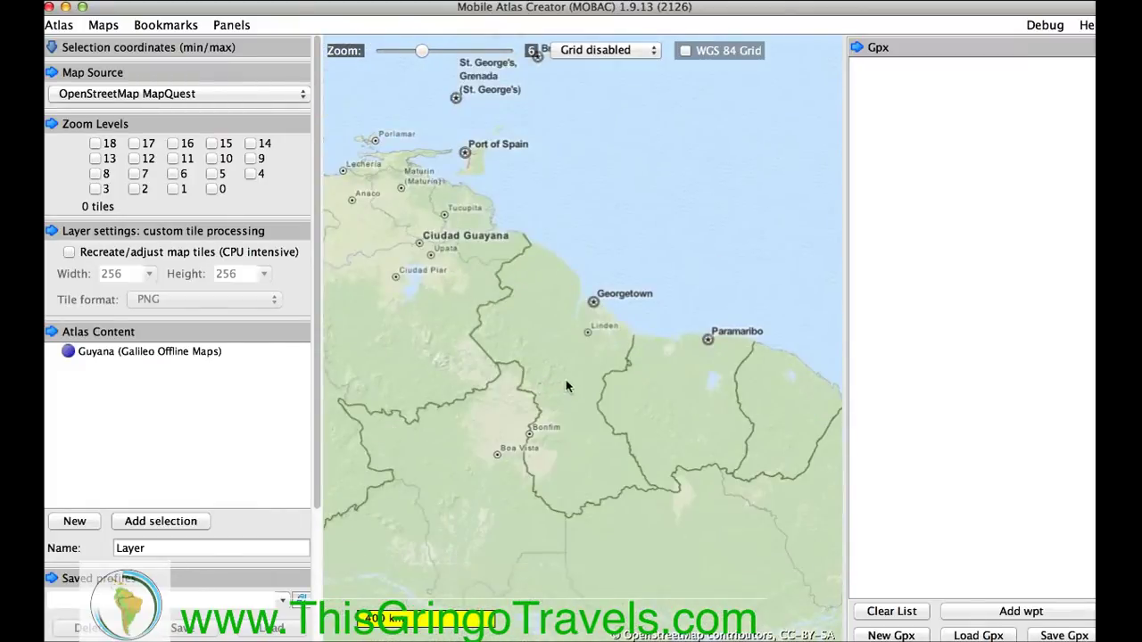
scroll(567, 386, "up", 1)
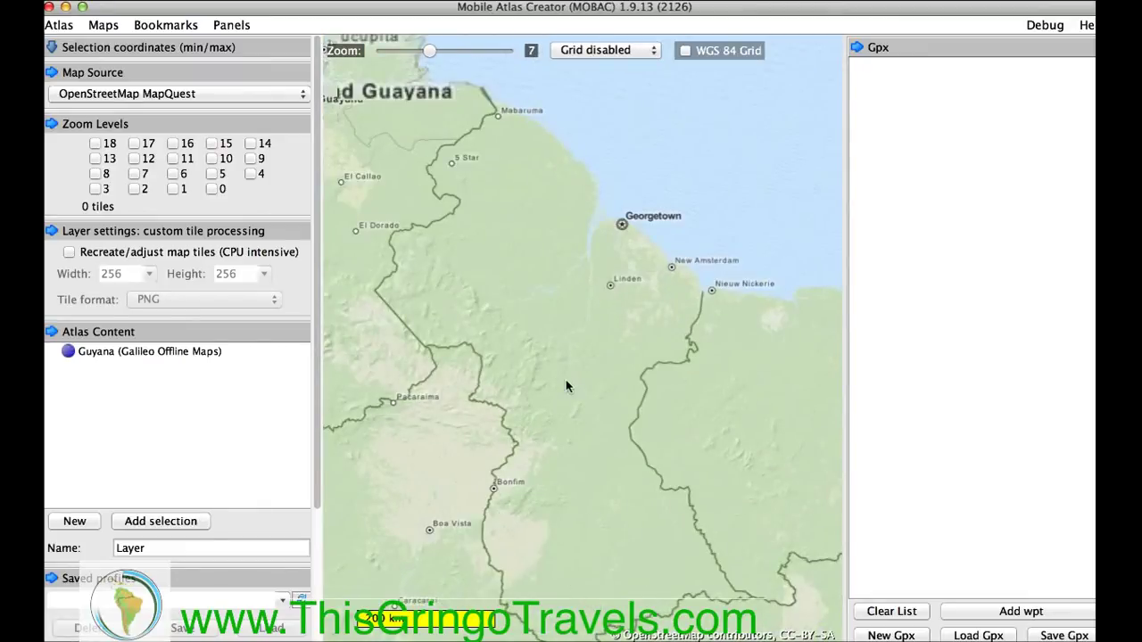
left_click_drag(567, 385, 567, 357)
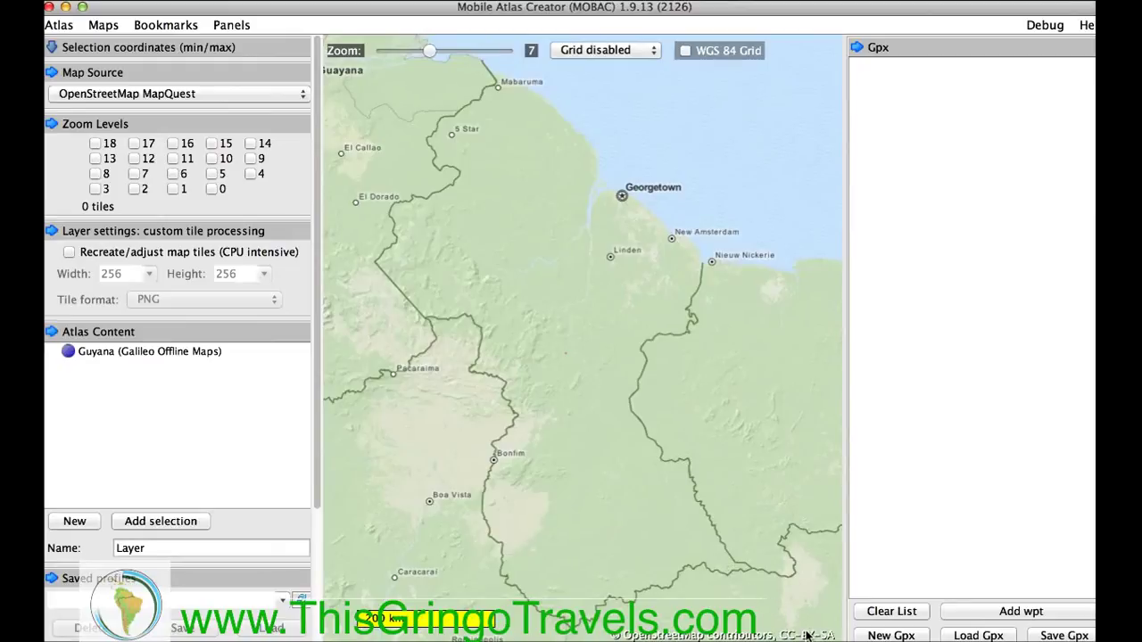
Select a rectangular map area enclosing all of Guyana, from west of its northern border to just beyond its southern tip
left_click_drag(806, 634, 348, 120)
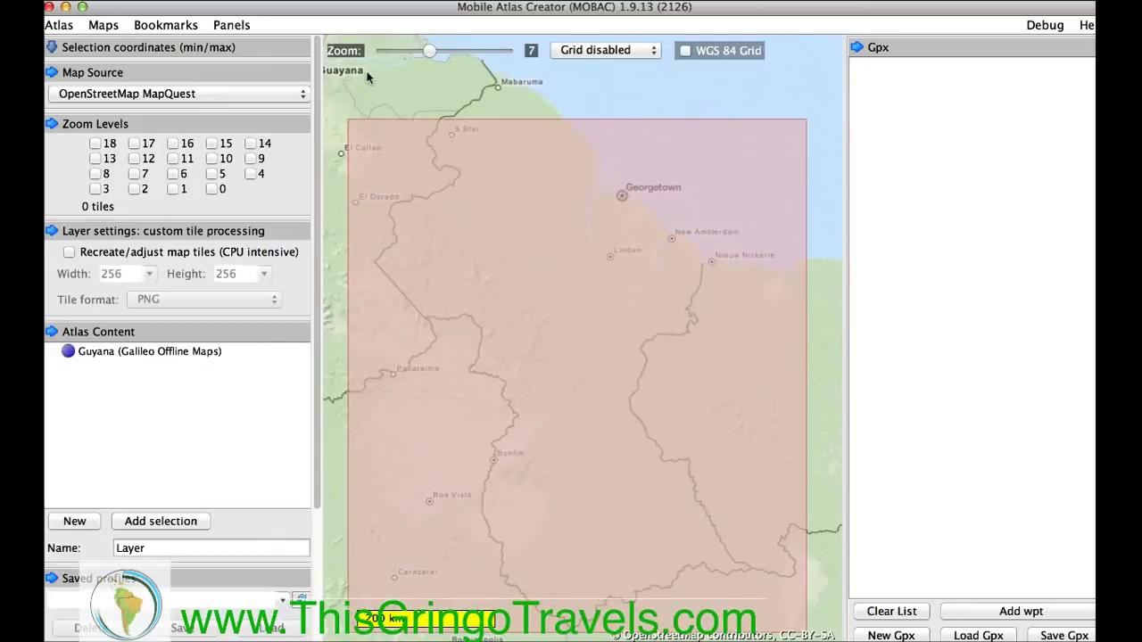
left_click(350, 73)
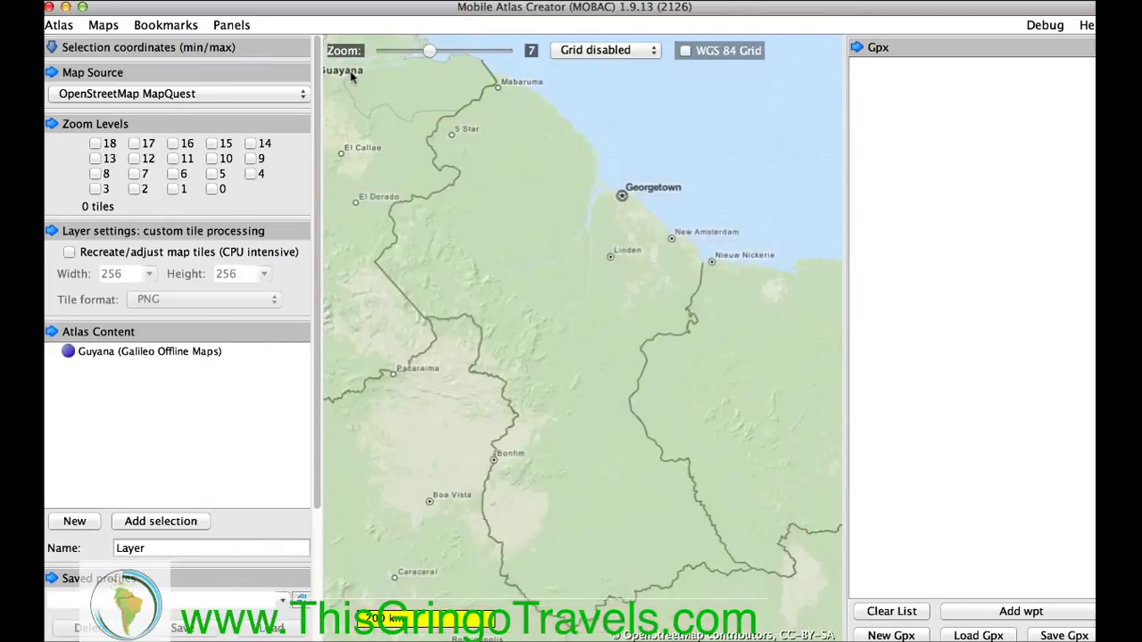
left_click_drag(397, 160, 376, 145)
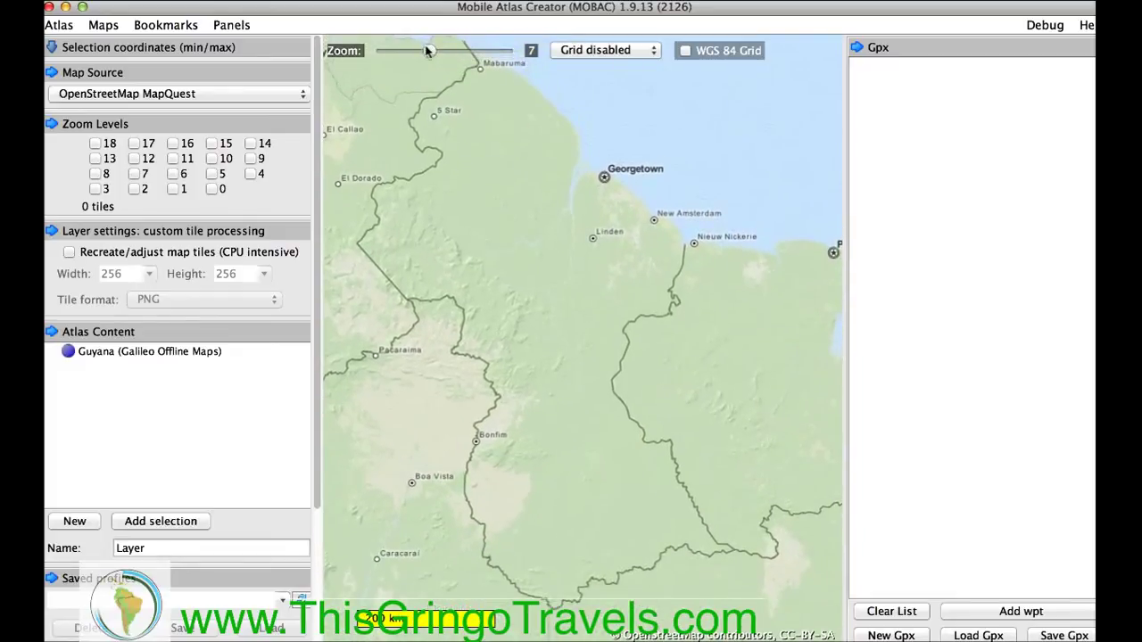
mouse_move(429, 51)
left_mouse_down()
mouse_move(413, 55)
mouse_move(426, 55)
left_mouse_up()
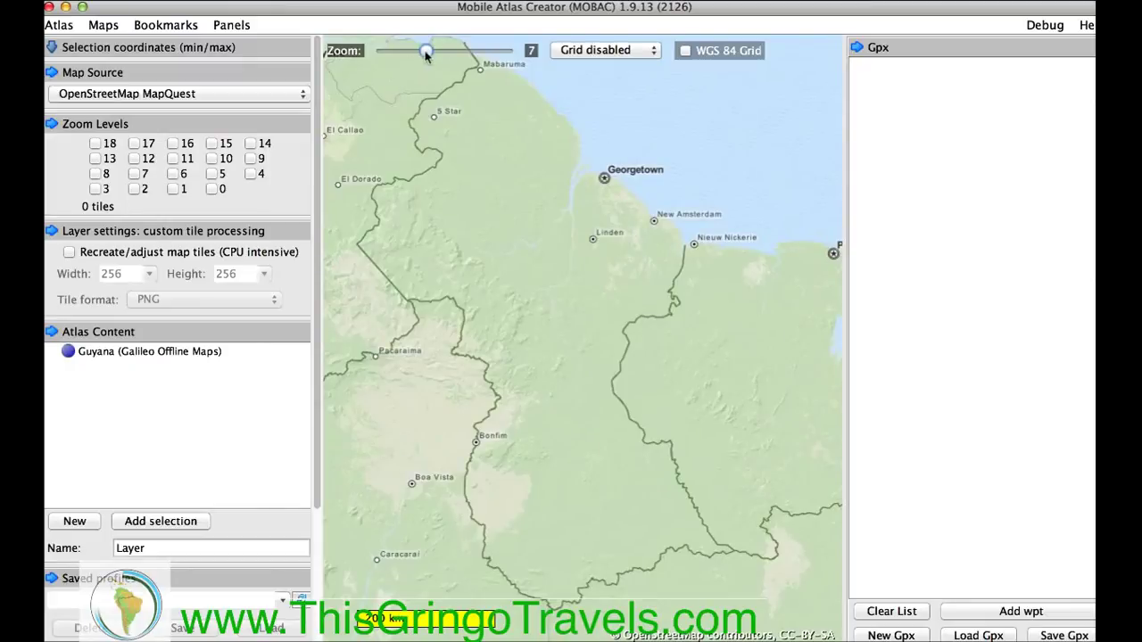
left_click_drag(426, 53, 423, 54)
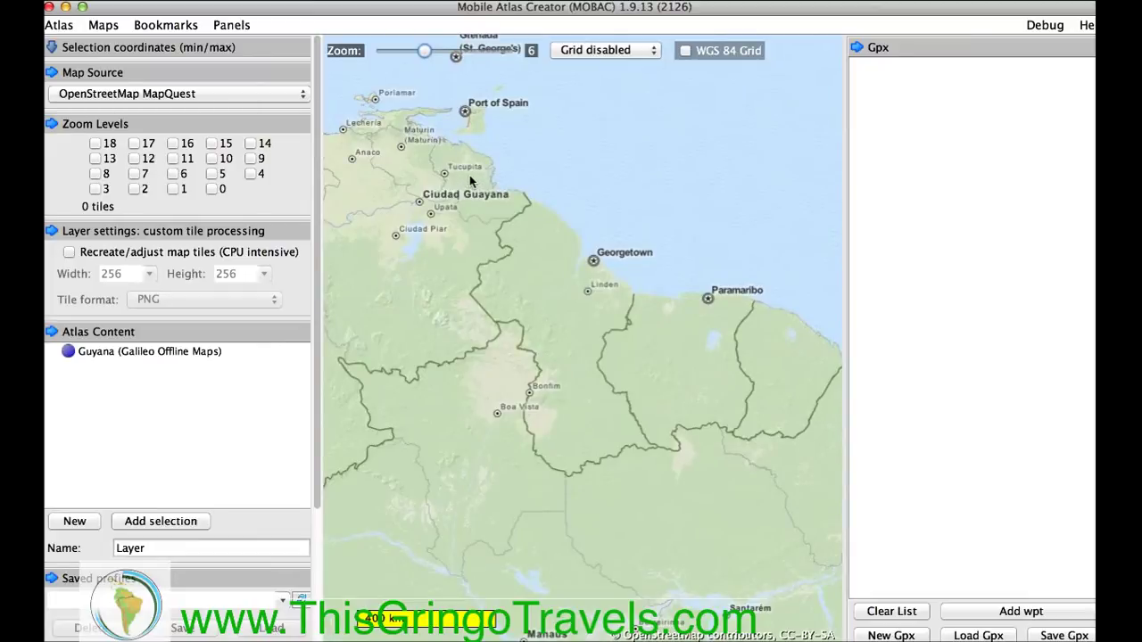
left_click_drag(470, 178, 662, 482)
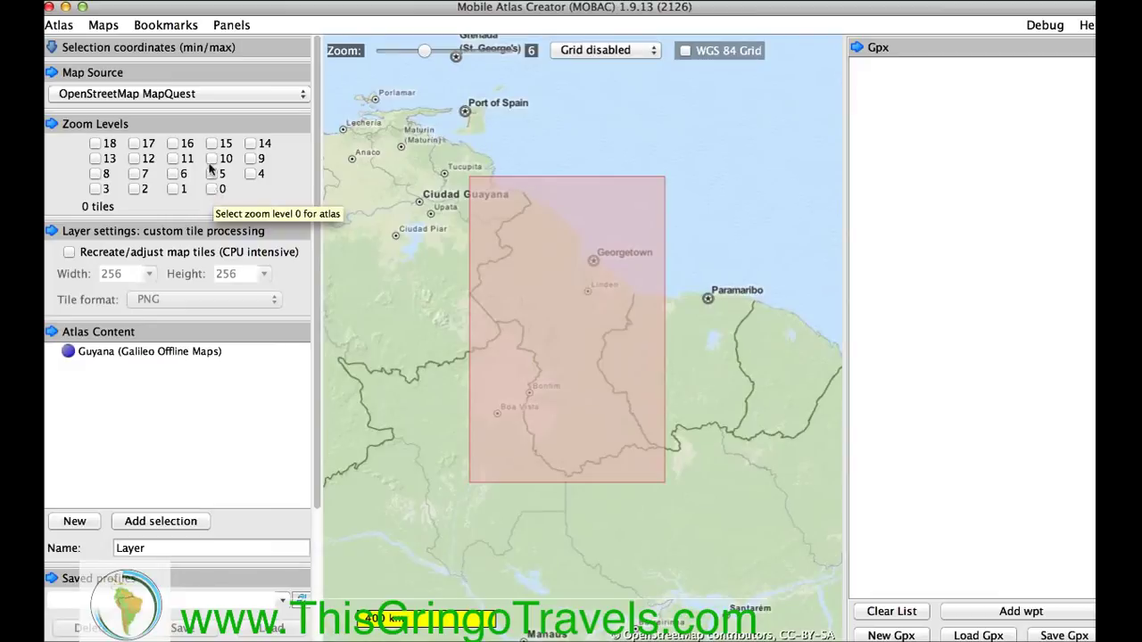
Choose OpenStreetMap MapQuest as the map source and include zoom levels 0 through 4 in the atlas
left_click(218, 98)
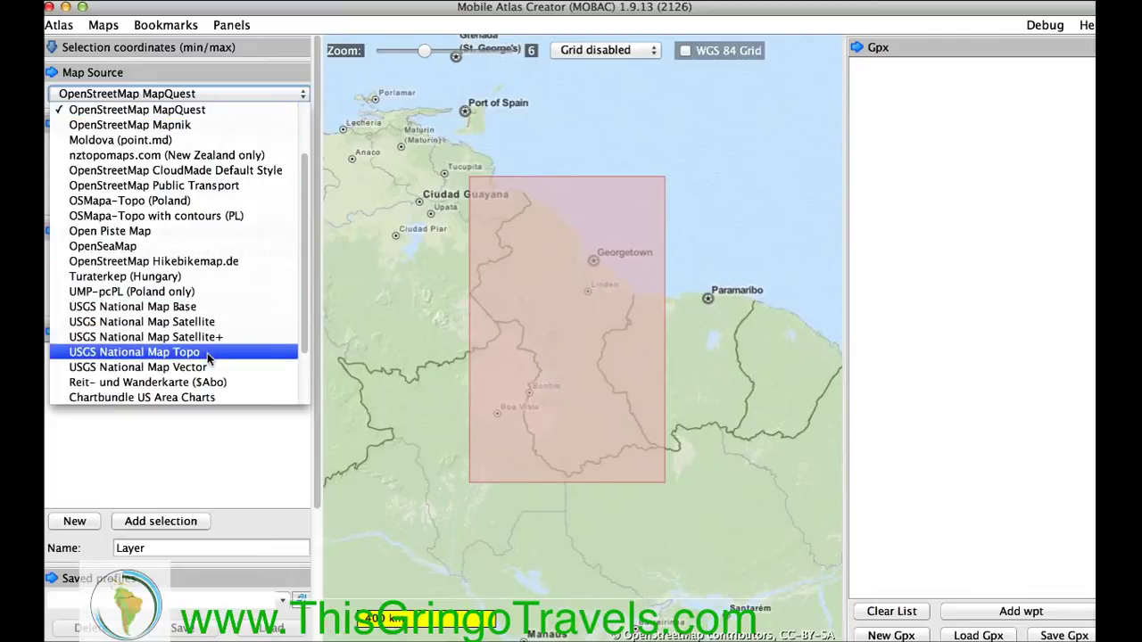
left_click(207, 113)
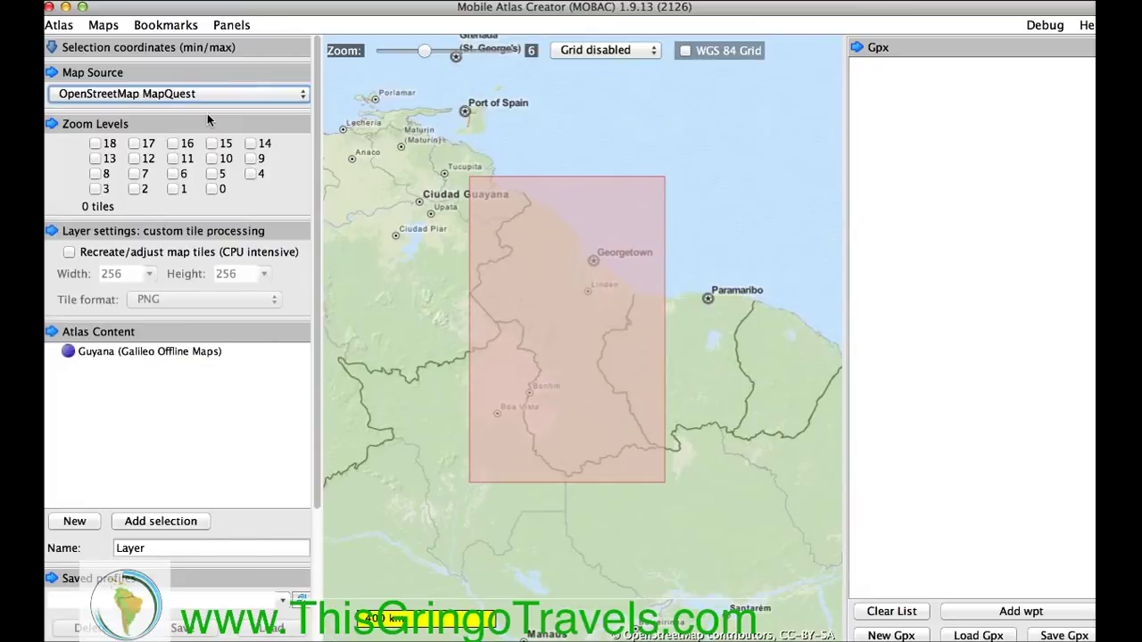
left_click(212, 190)
left_click(173, 190)
left_click(135, 189)
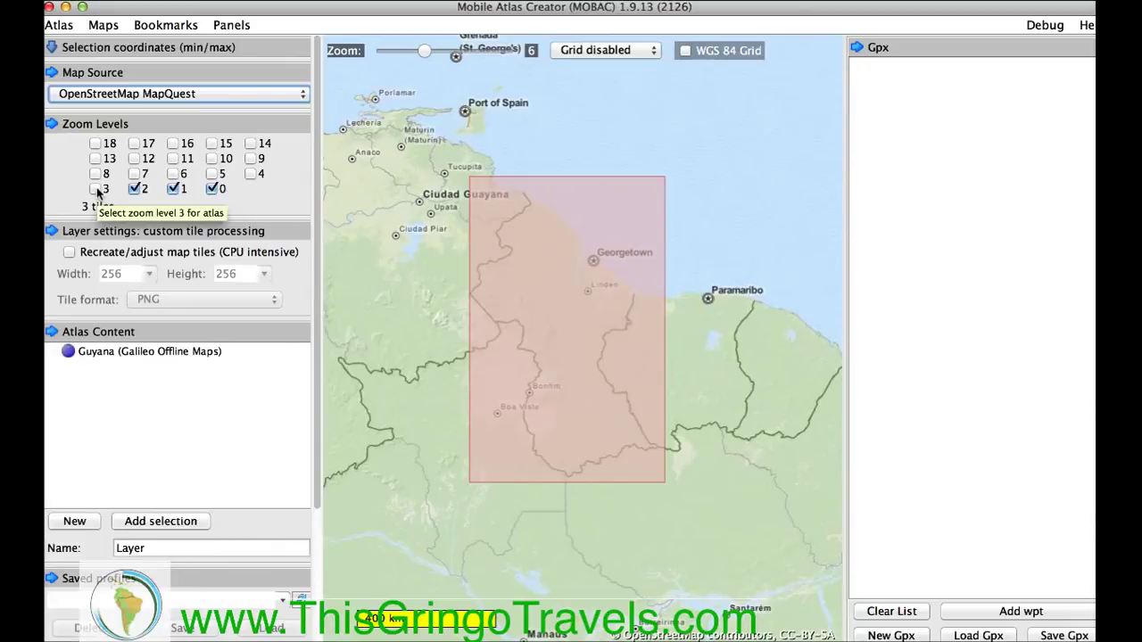
left_click(96, 189)
left_click(251, 174)
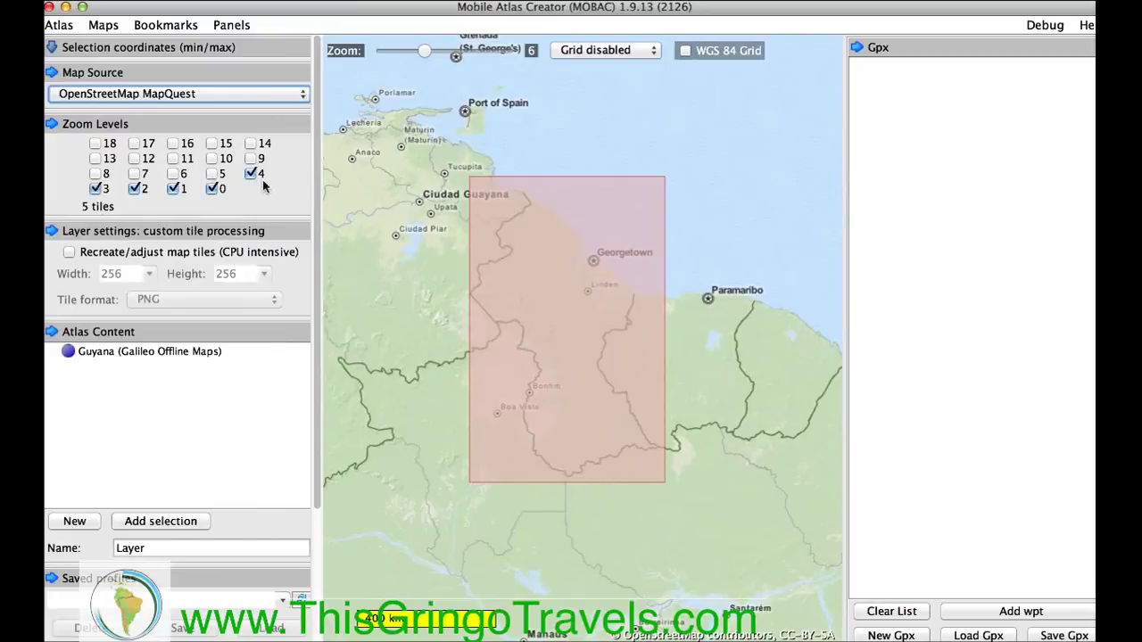
Include zoom levels 5 through 9 in the atlas as well, keeping level 4 enabled
left_click(251, 175)
left_click(251, 175)
left_click(212, 174)
left_click(174, 175)
left_click(134, 175)
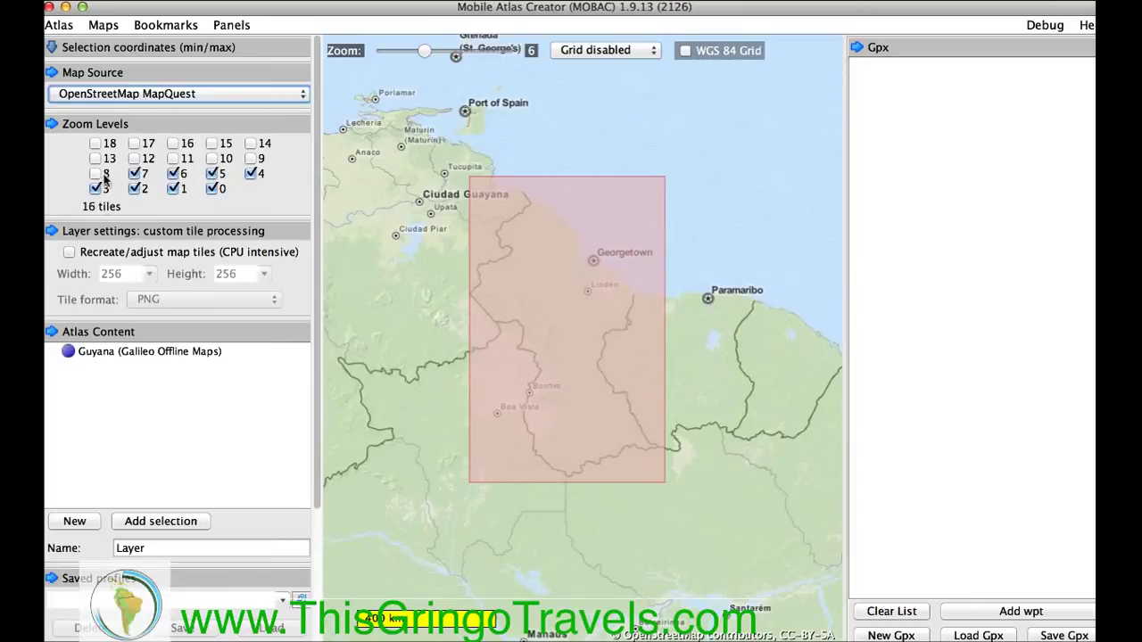
left_click(136, 175)
left_click(136, 175)
left_click(96, 174)
left_click(253, 159)
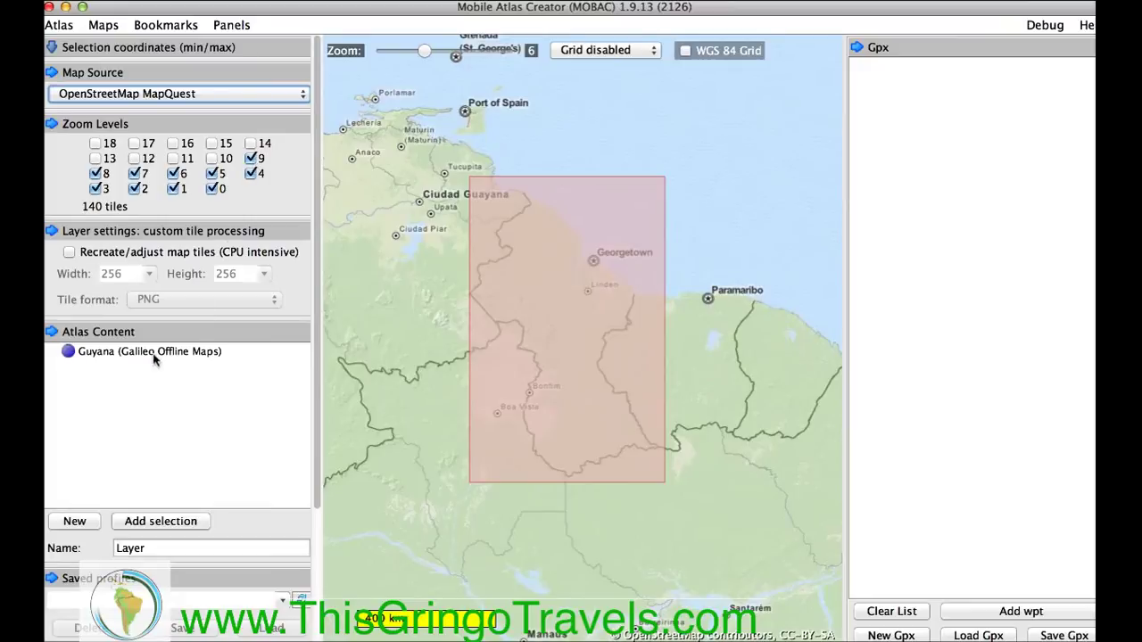
Name the layer "country" and add the selected Guyana area to the atlas
left_click(149, 549)
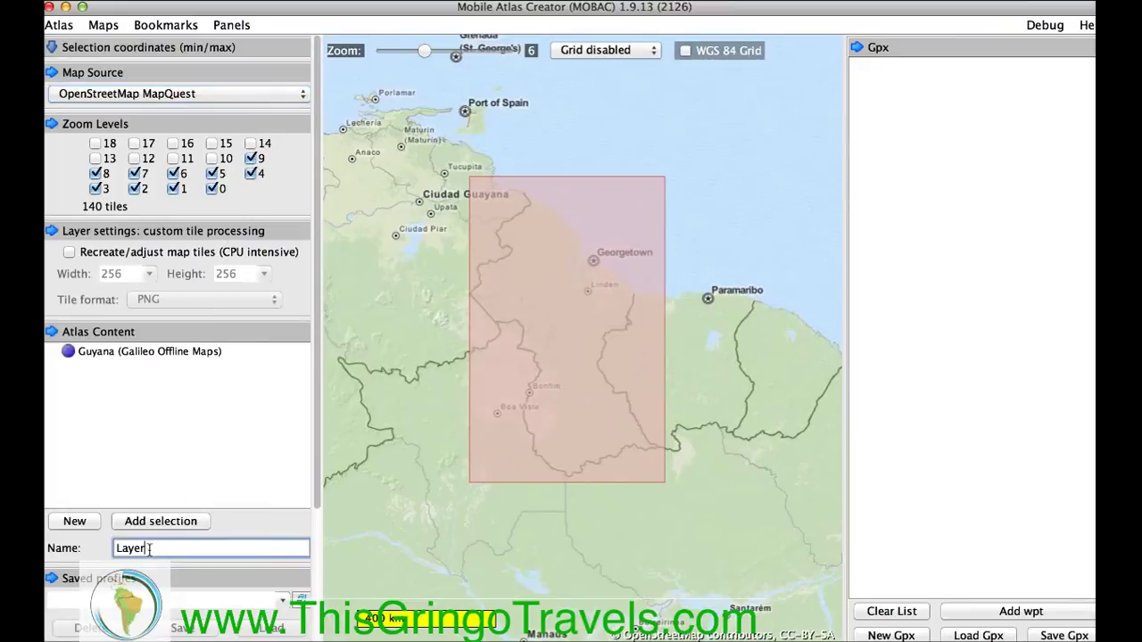
double_click(148, 548)
type("country")
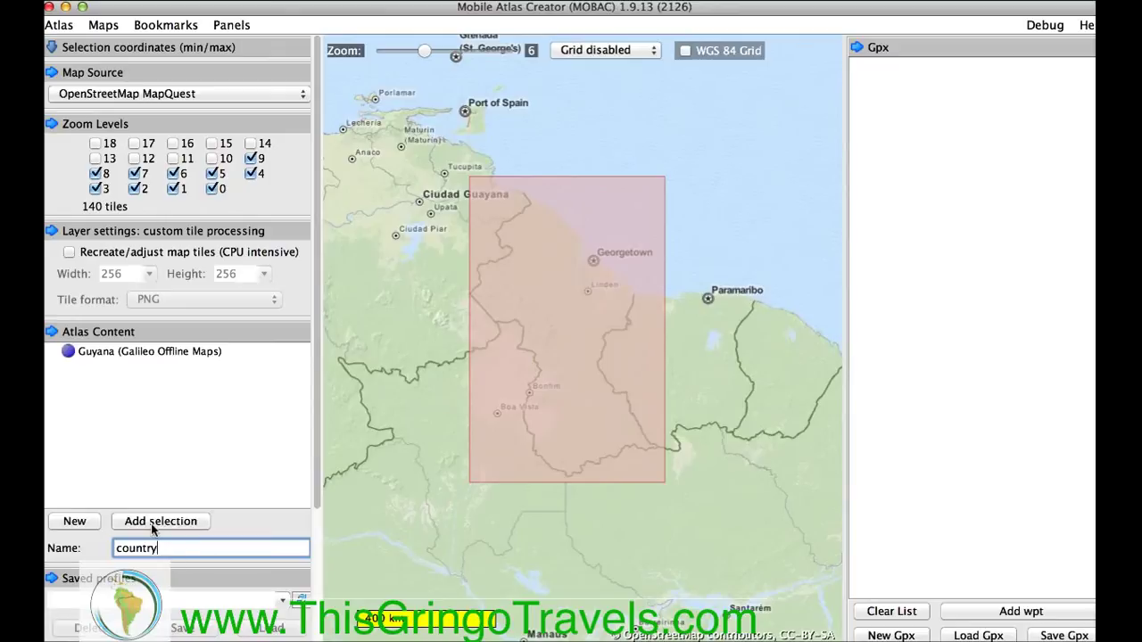
left_click(151, 530)
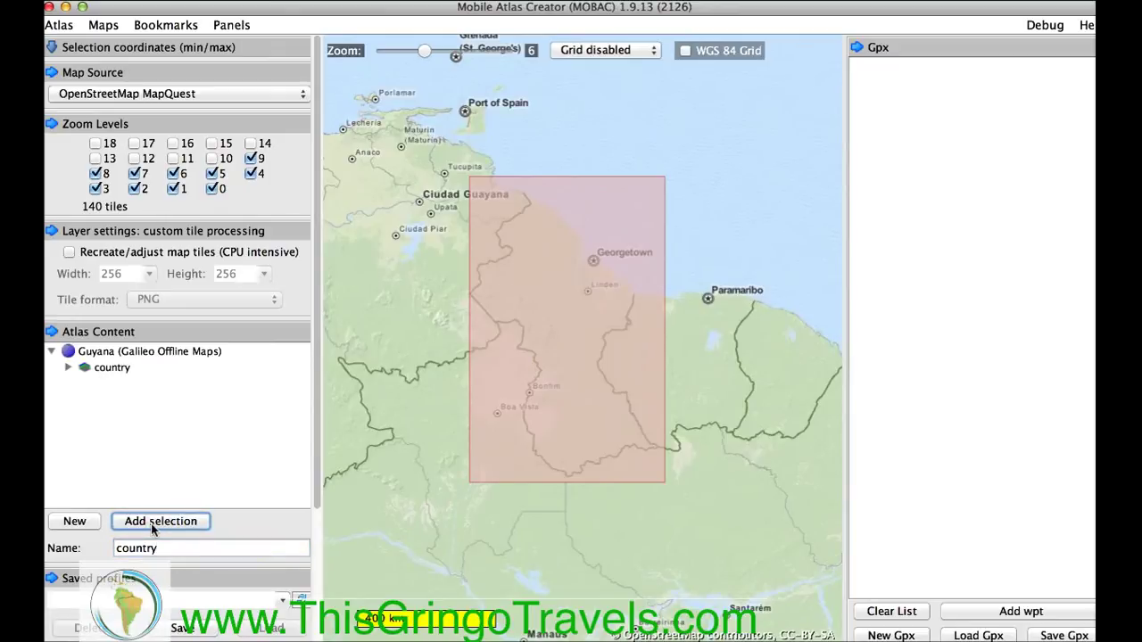
Select a rectangular area at zoom level 8 enclosing Georgetown, Bartica, Linden and New Amsterdam, extending south to the bend in the eastern border
double_click(572, 309)
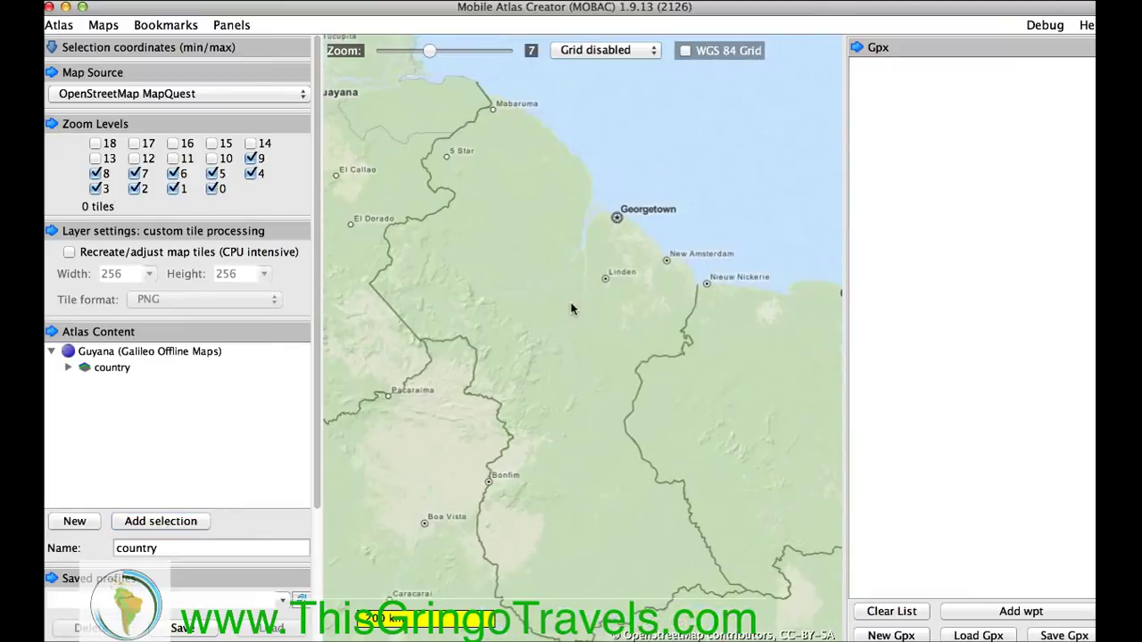
double_click(572, 309)
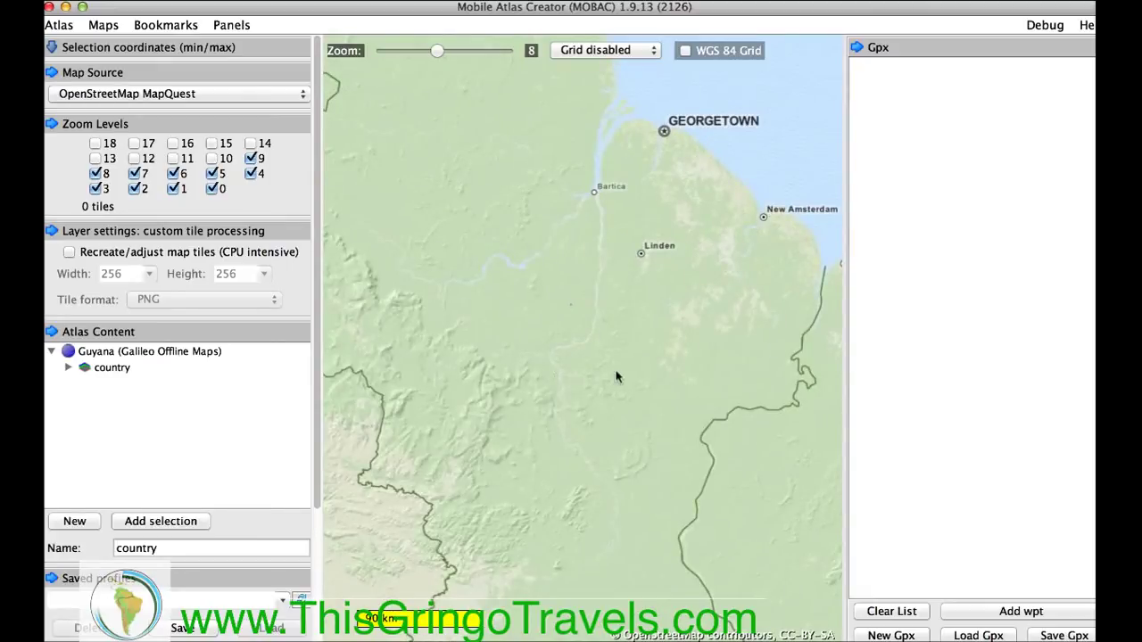
left_click_drag(592, 422, 563, 92)
scroll(658, 153, "up", 6)
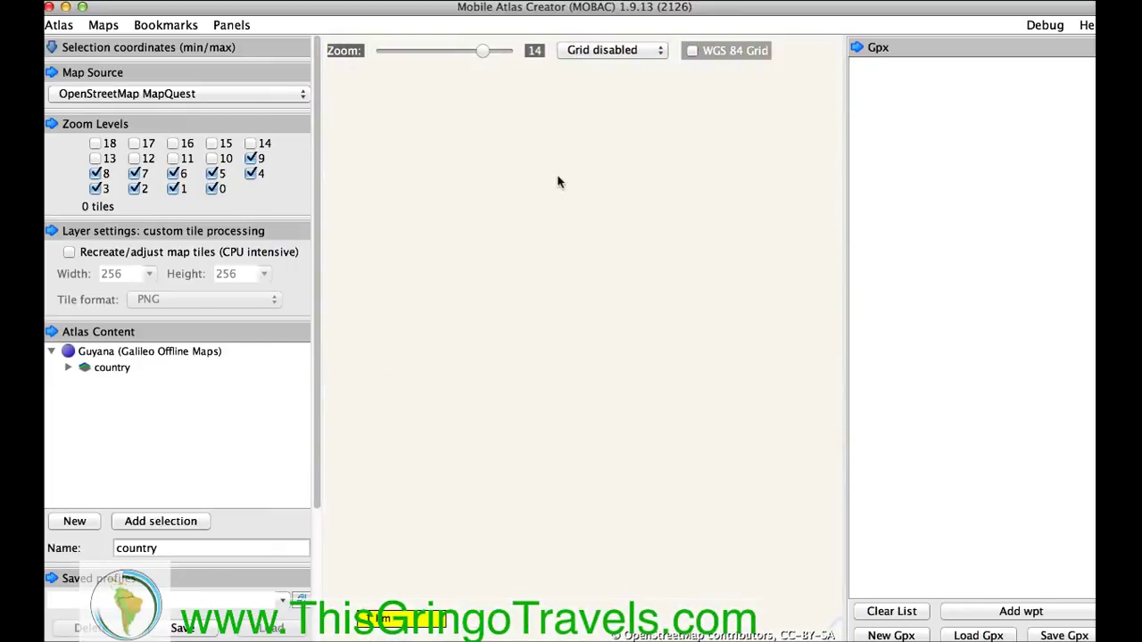
left_click_drag(481, 53, 435, 52)
left_click_drag(513, 251, 476, 425)
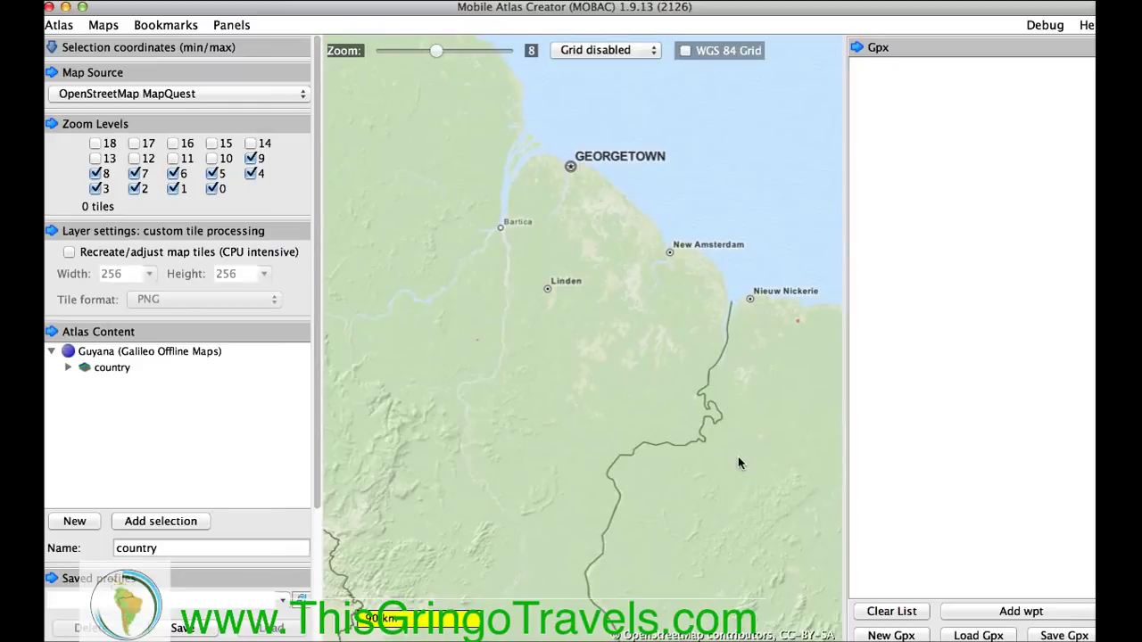
left_click_drag(738, 480, 435, 108)
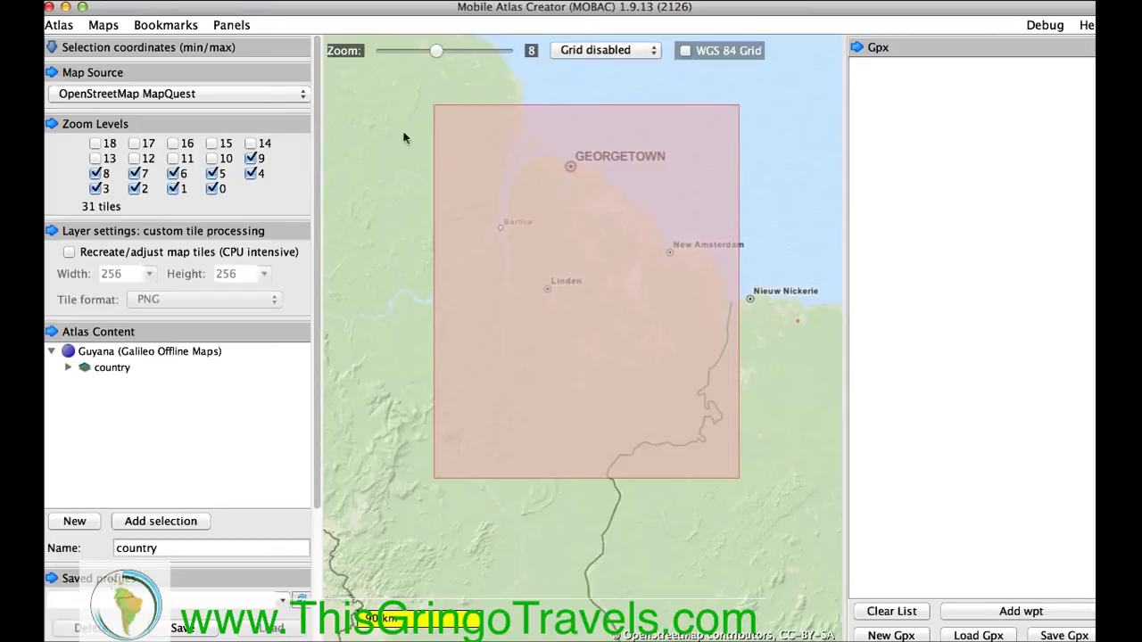
Include zoom level 10 for the coastal area and exclude levels 0 through 9
left_click(212, 158)
left_click(251, 158)
left_click(251, 173)
left_click(211, 173)
left_click(172, 173)
left_click(135, 173)
left_click(95, 173)
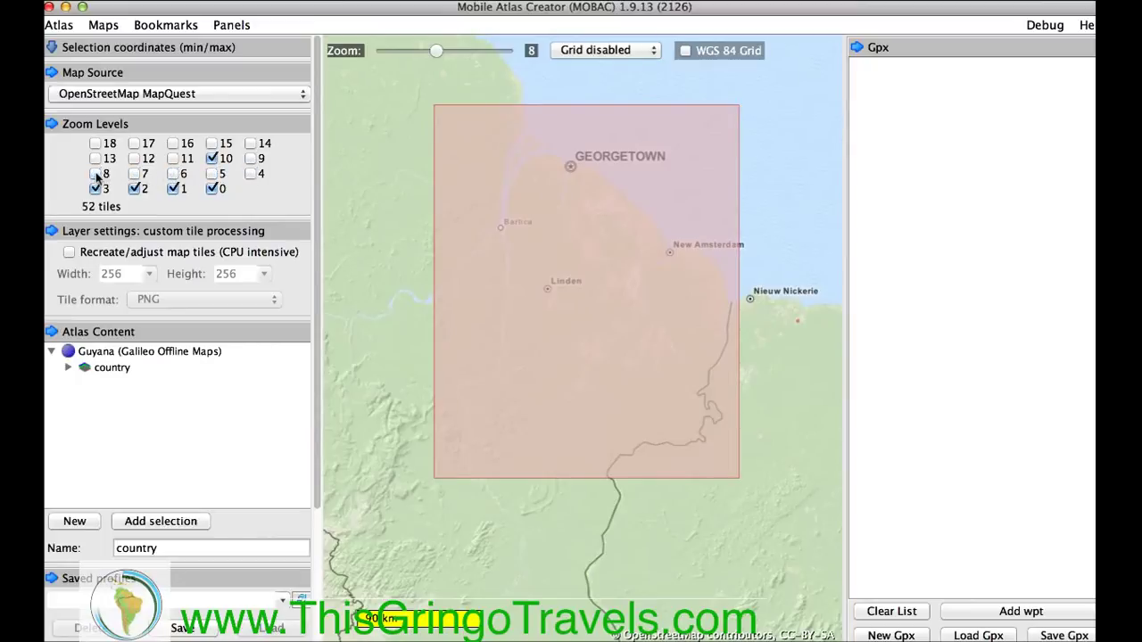
left_click(97, 190)
left_click(135, 189)
left_click(173, 189)
left_click(212, 189)
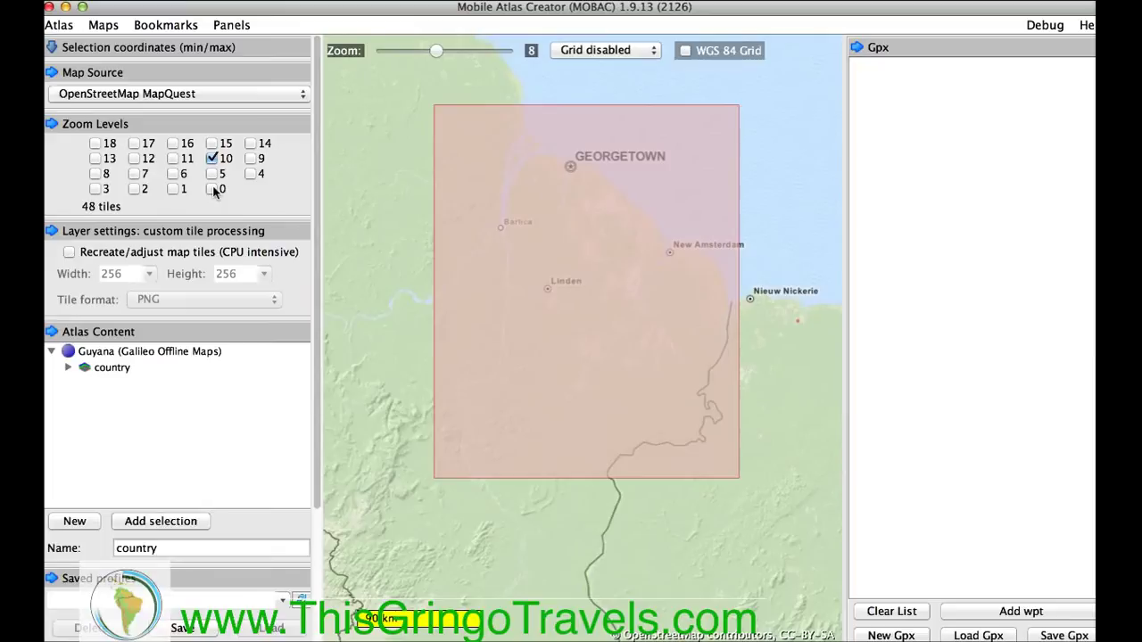
Include zoom levels 11 and 12 as well, leaving level 13 out
left_click(175, 159)
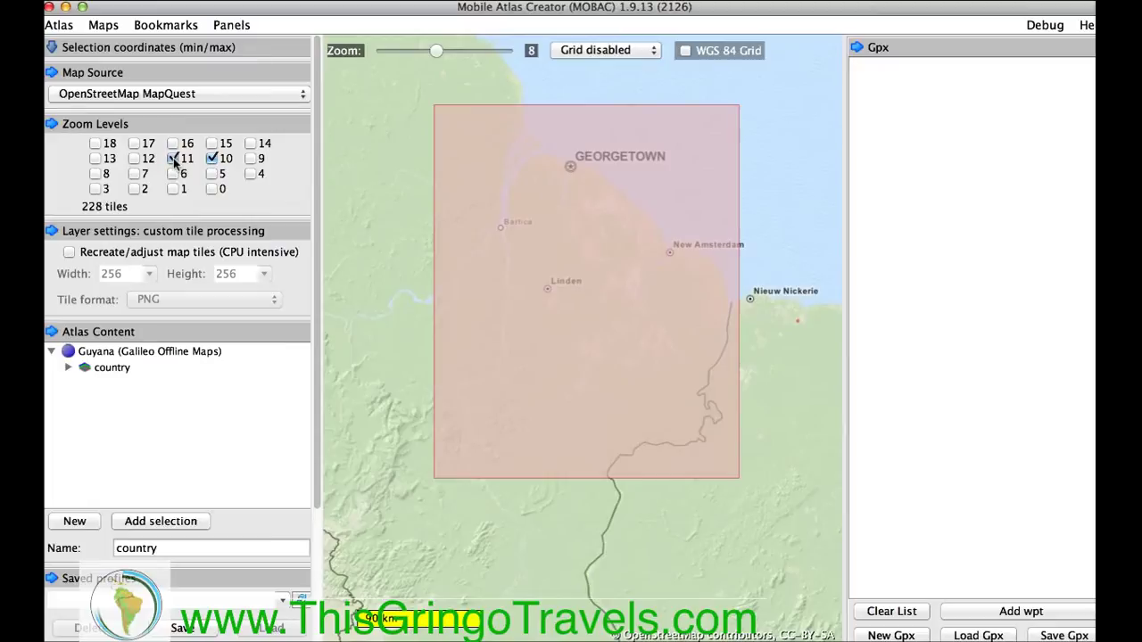
left_click(133, 158)
left_click(95, 159)
left_click(95, 159)
Name the layer "eastern coast" and add the coastal selection to the atlas
double_click(195, 548)
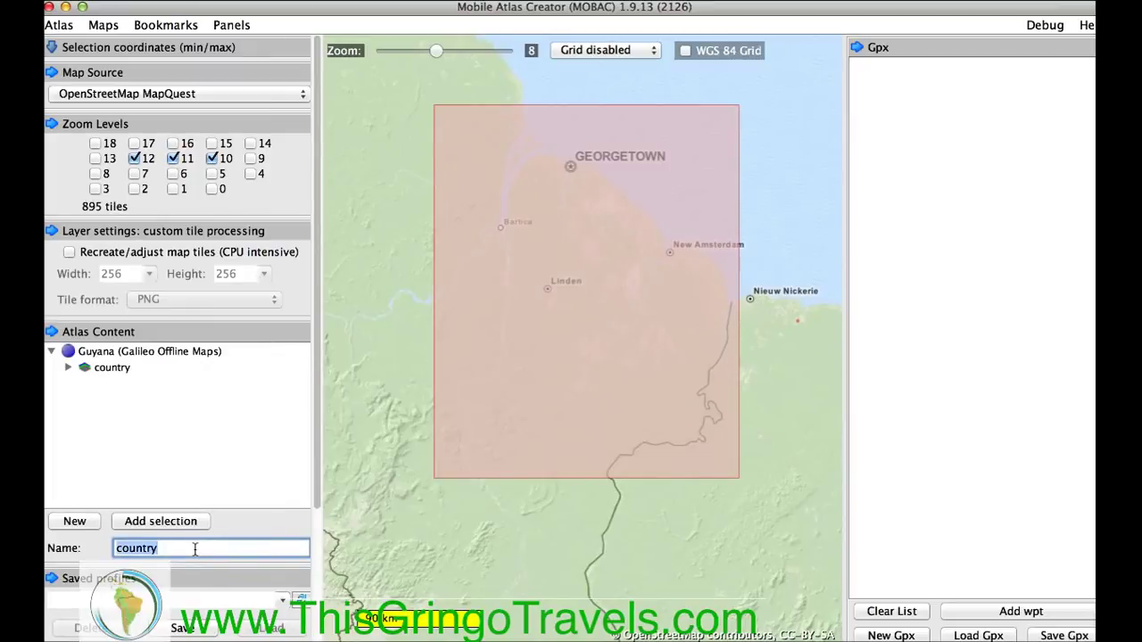
type("eastern coast")
left_click(184, 521)
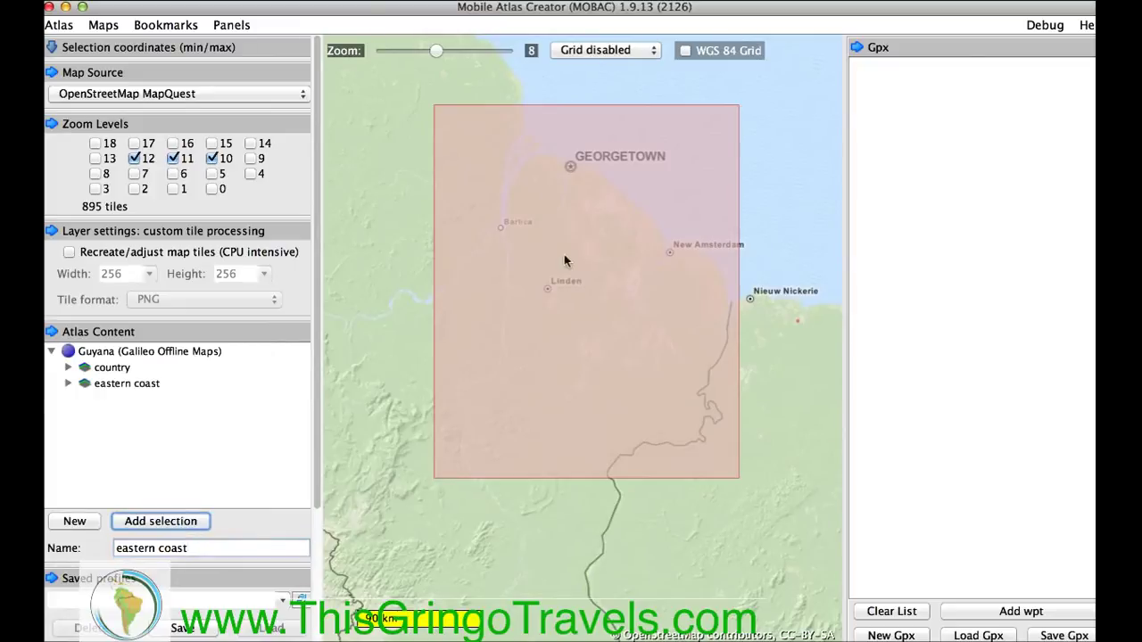
Replace the selection with a rectangle around greater Georgetown at zoom level 11, from Windsor Forrest to Triumph and south to Hutsonville
left_click(627, 251)
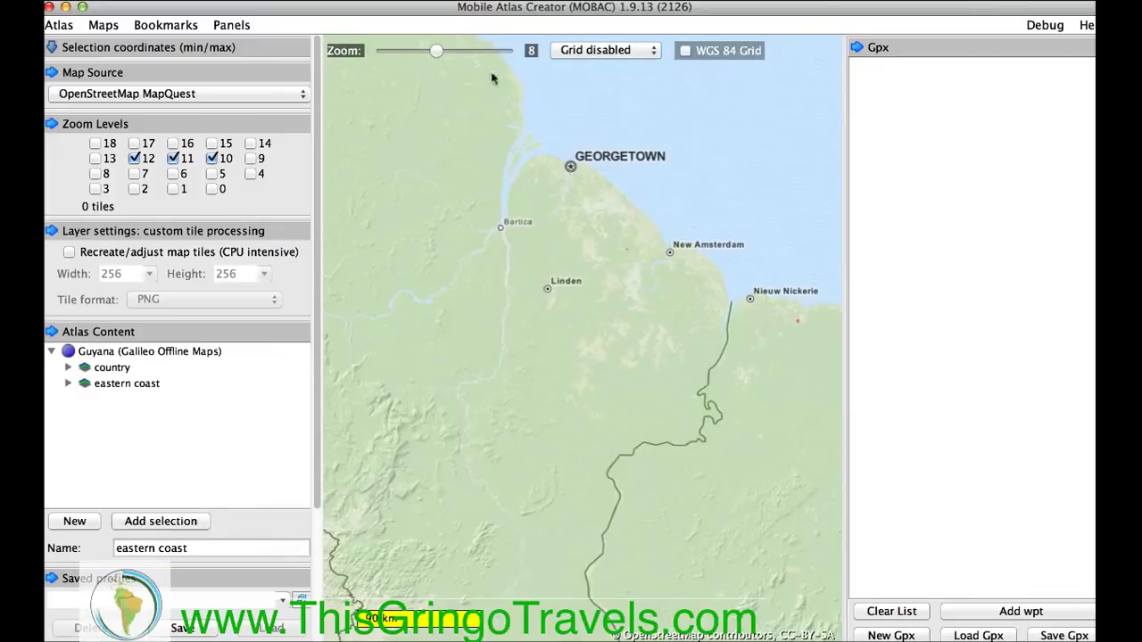
left_click_drag(439, 51, 447, 50)
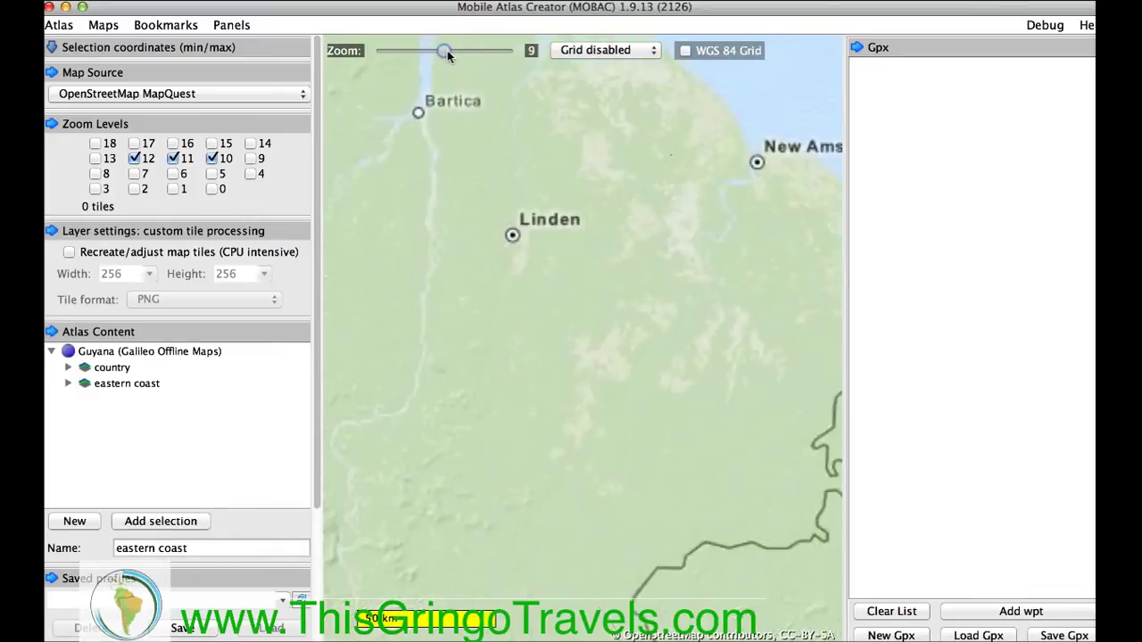
left_click_drag(564, 132, 553, 478)
scroll(549, 351, "up", 1)
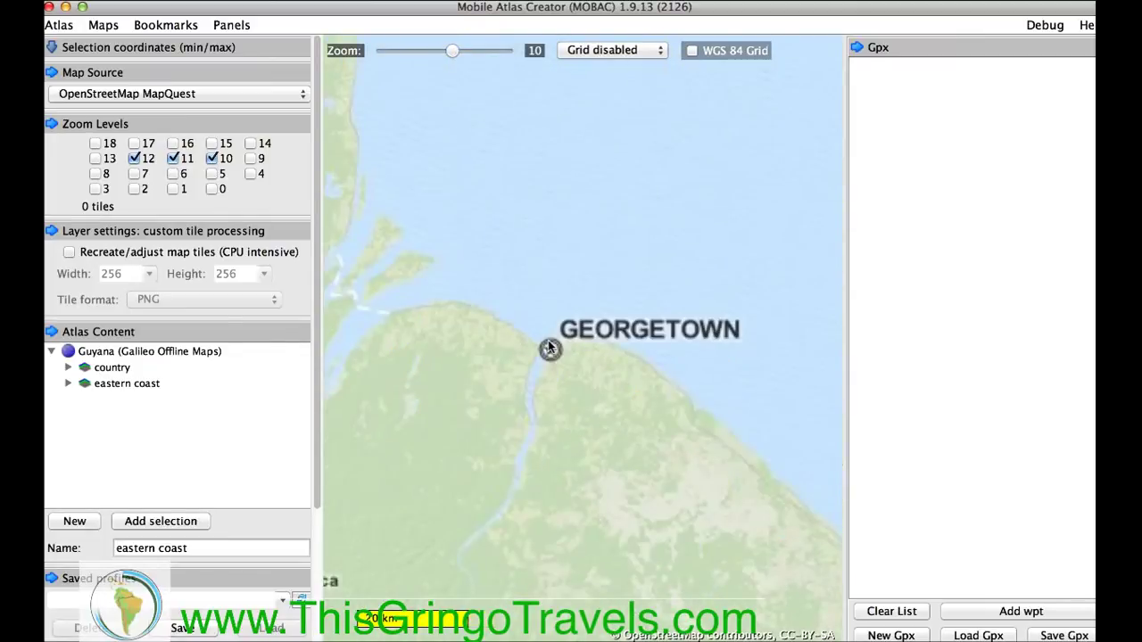
scroll(550, 353, "up", 1)
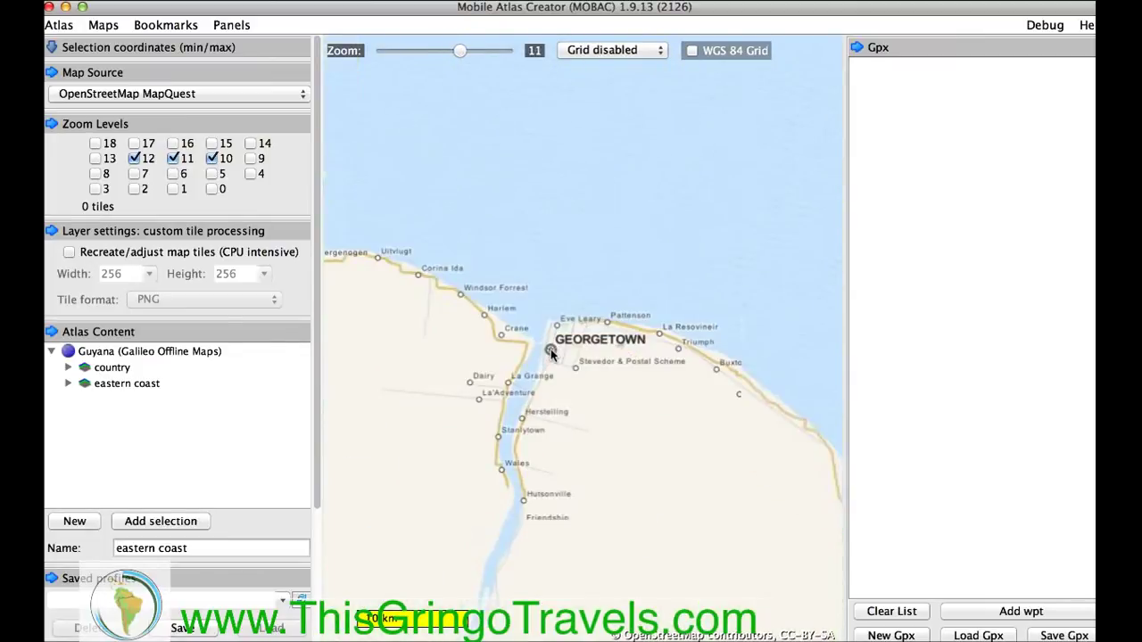
scroll(550, 351, "up", 1)
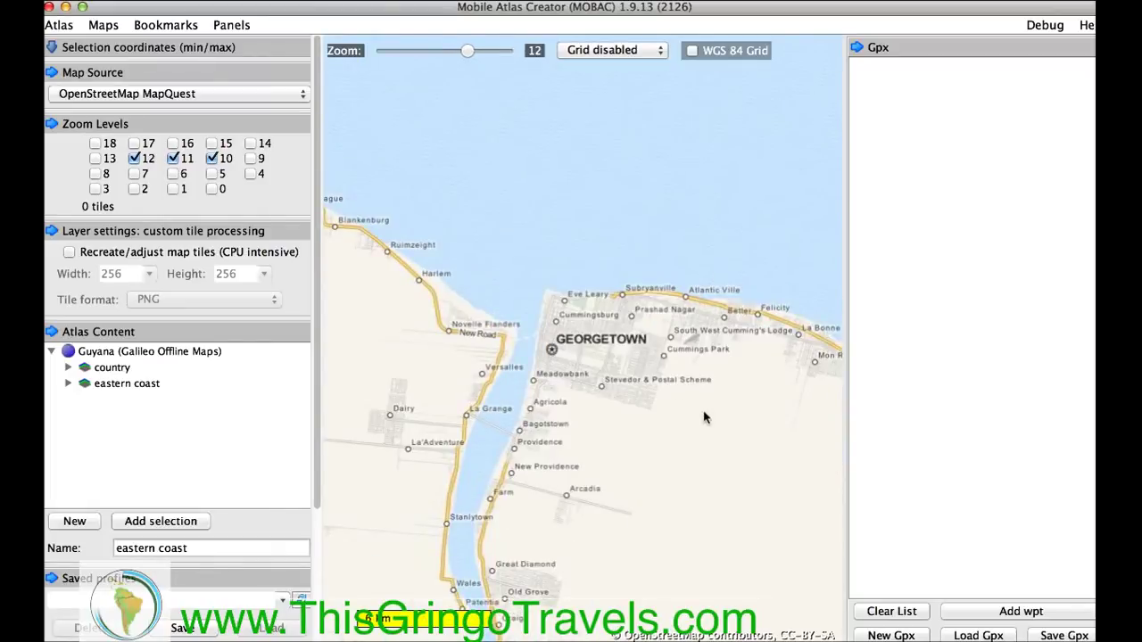
left_click_drag(469, 51, 463, 50)
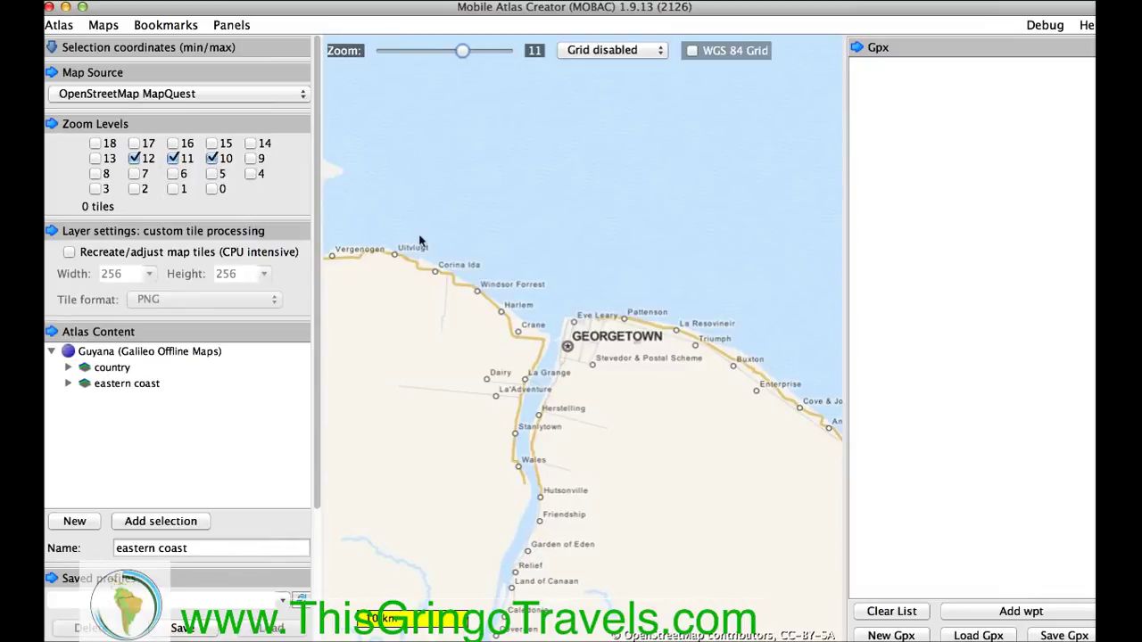
left_click_drag(476, 229, 721, 500)
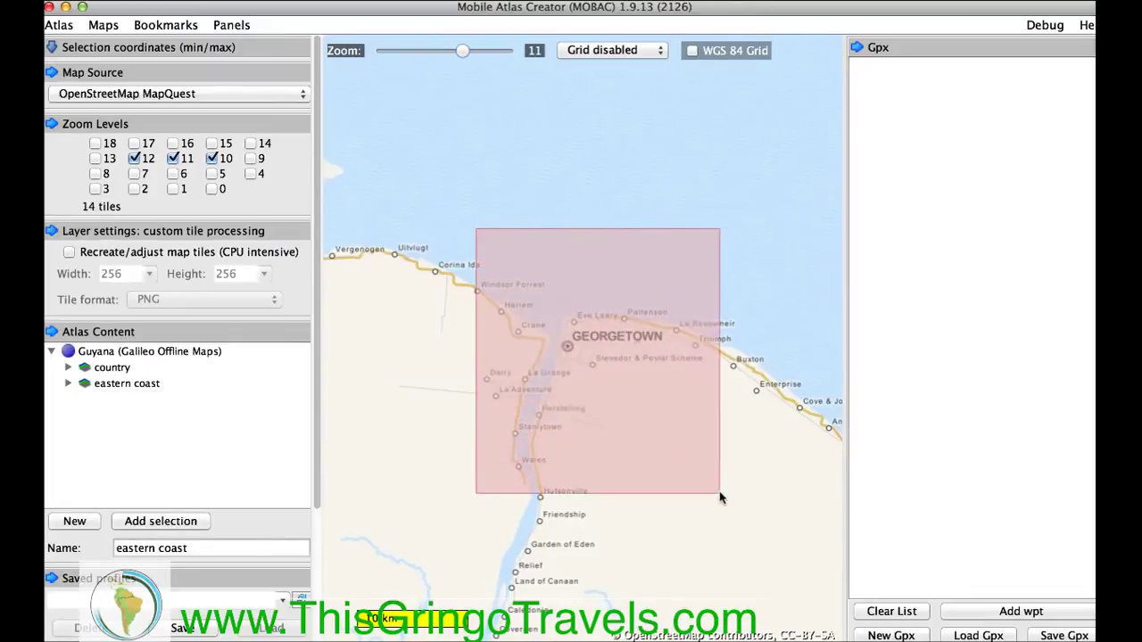
Include only zoom levels 13, 14 and 15 for the Georgetown area, excluding levels 10 through 12 and 16
left_click(98, 158)
left_click(141, 160)
left_click(173, 159)
left_click(212, 159)
left_click(252, 144)
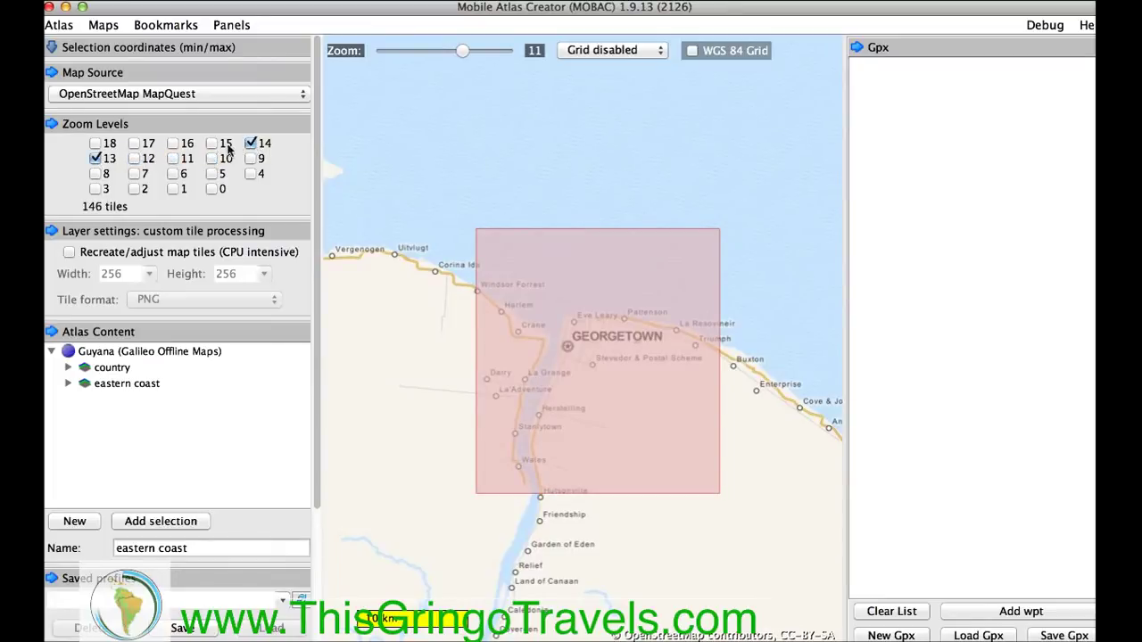
left_click(212, 144)
left_click(171, 146)
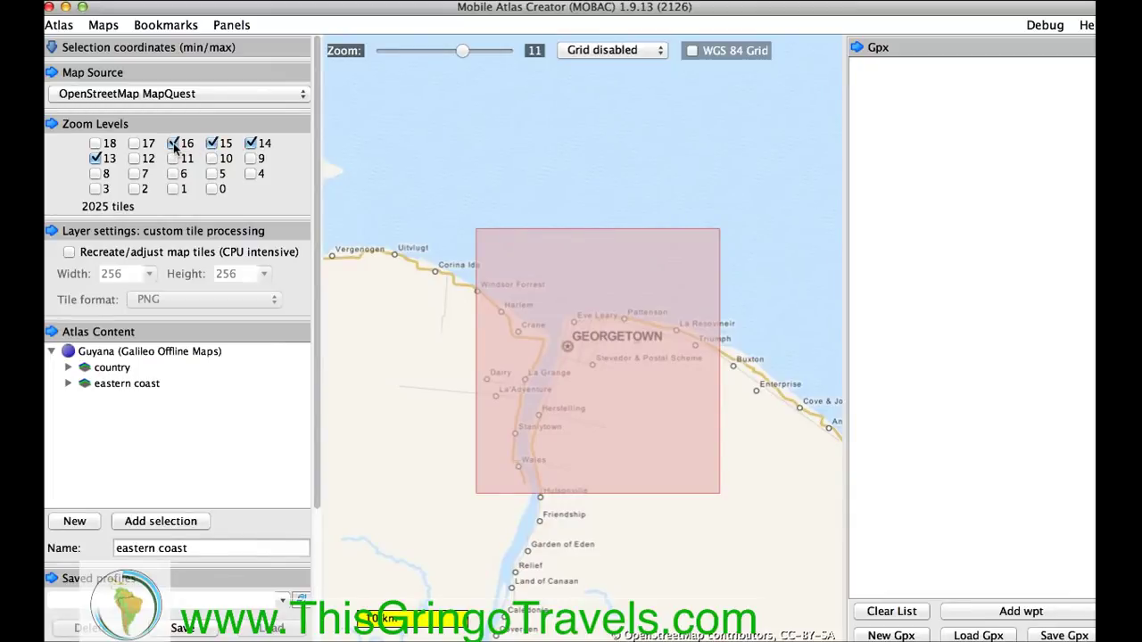
left_click(174, 145)
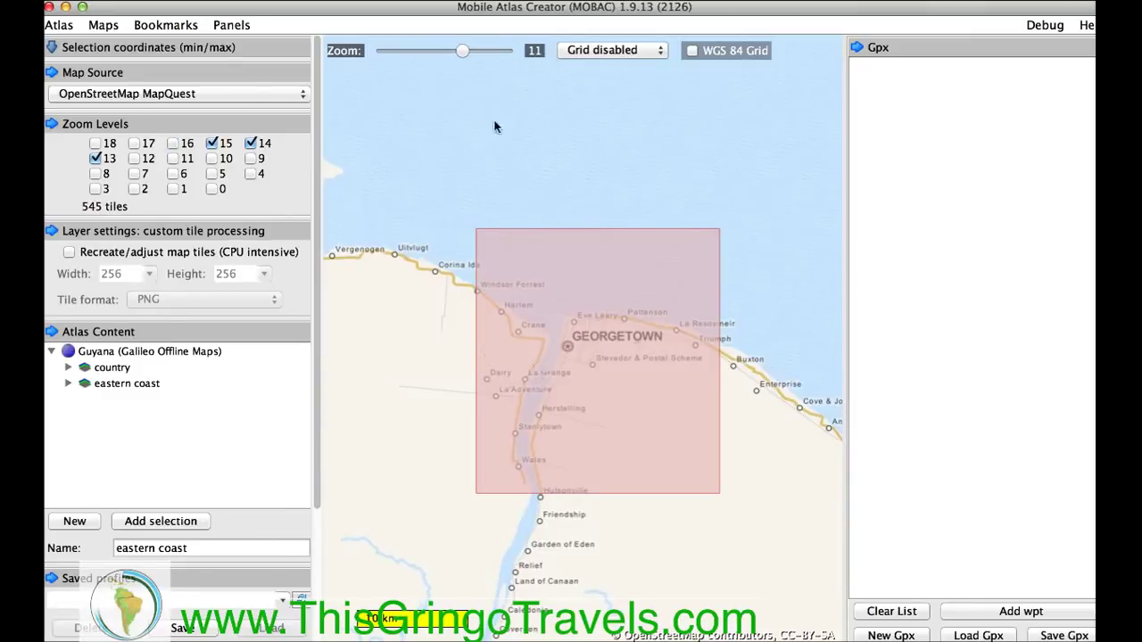
Check the Georgetown area at zoom level 14, name the layer "Georgetown" and add the selection to the atlas
left_click_drag(462, 53, 480, 55)
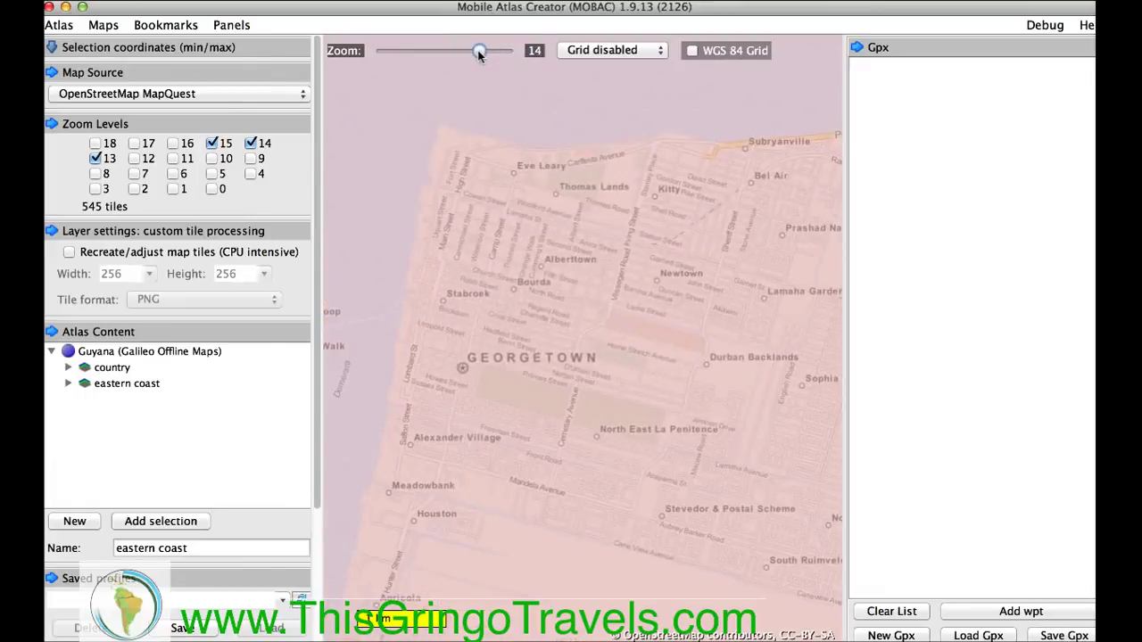
left_click(225, 548)
double_click(225, 549)
left_click(227, 549)
left_click_drag(227, 549, 99, 551)
type("t")
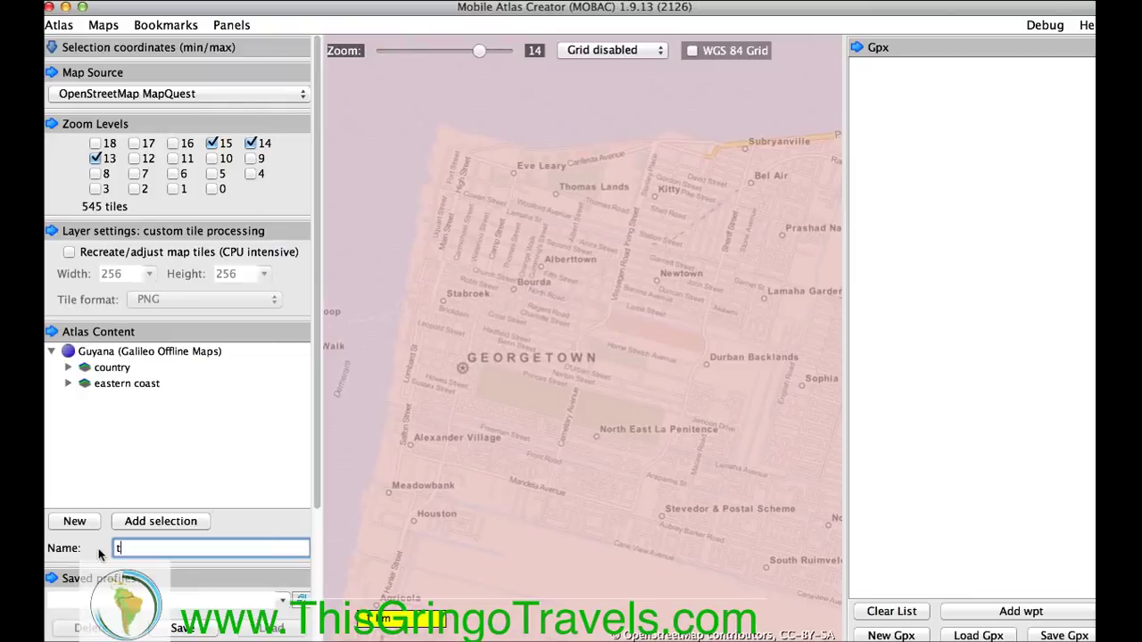
type("orgetown")
left_click(135, 525)
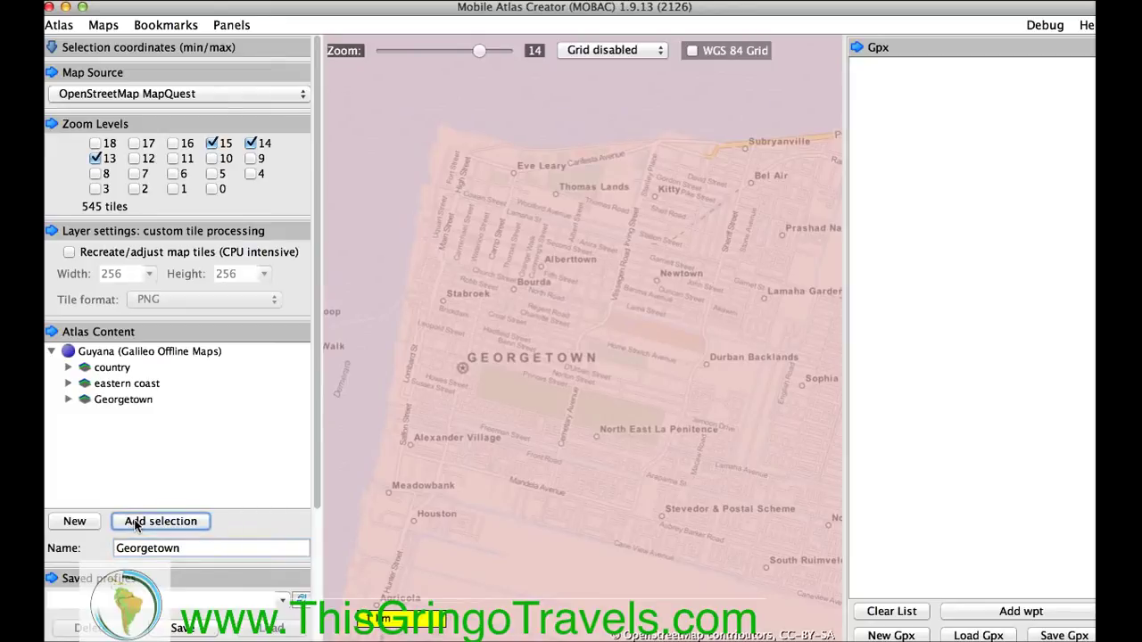
Replace the selection with a tighter rectangle around Georgetown's city area at zoom level 12, from Eve Leary to Atlantic Ville and south past Agricola
left_click(511, 334)
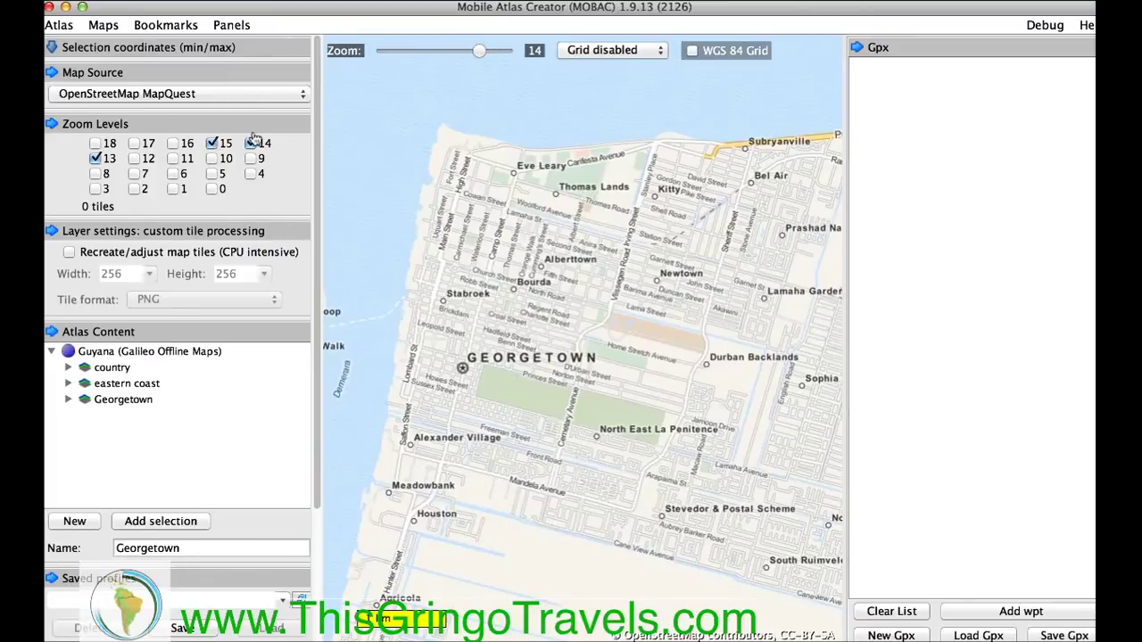
left_click_drag(482, 55, 488, 55)
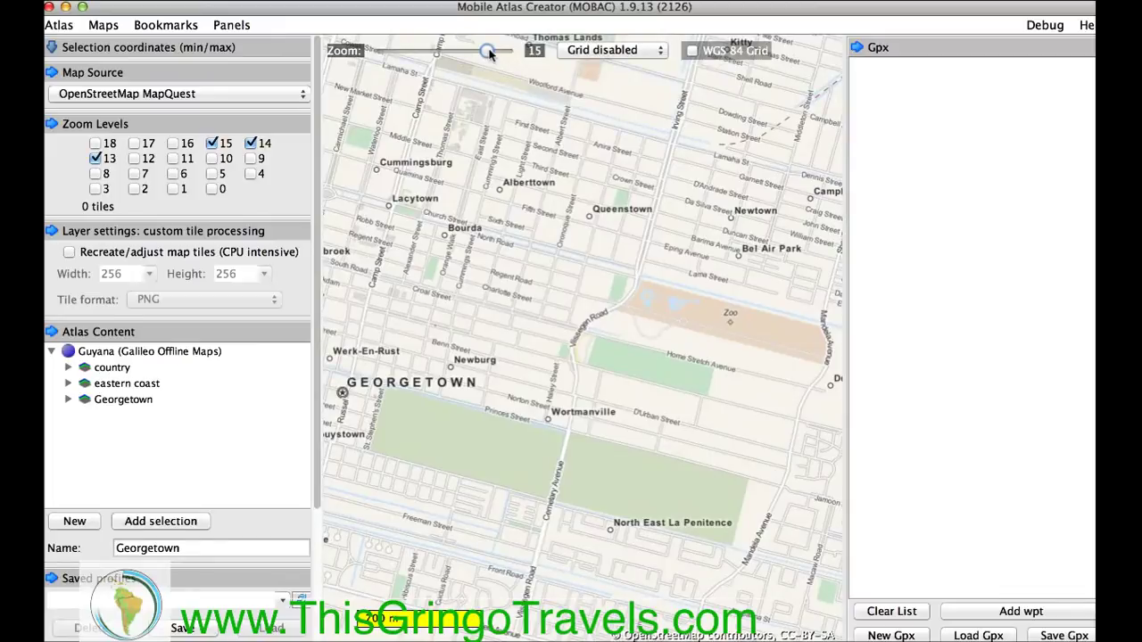
left_click_drag(488, 56, 472, 57)
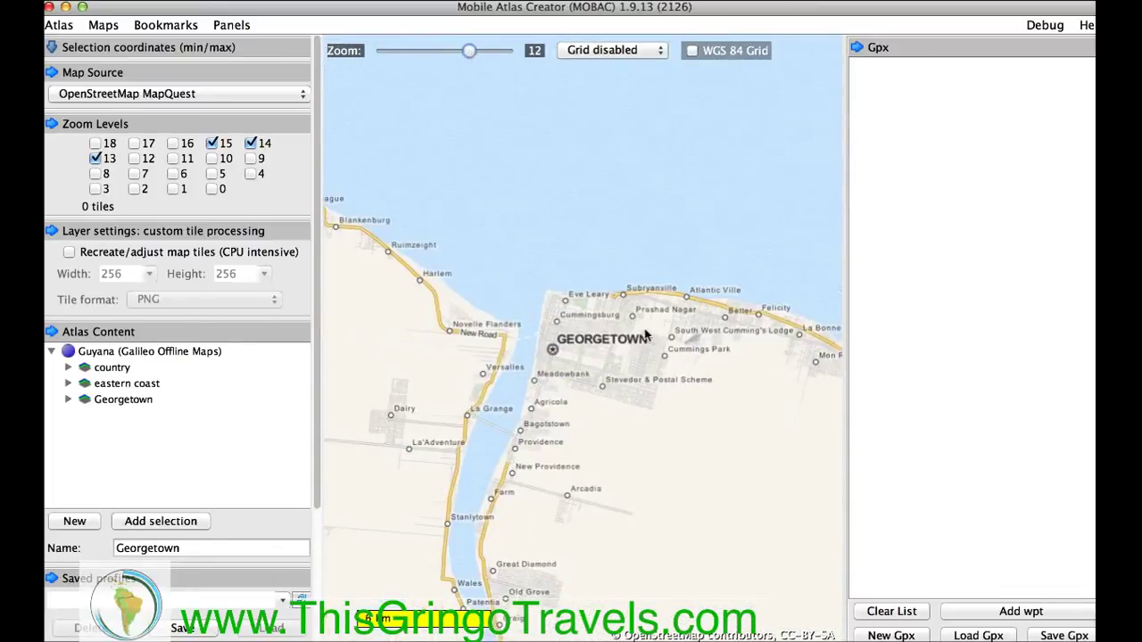
left_click_drag(644, 333, 572, 376)
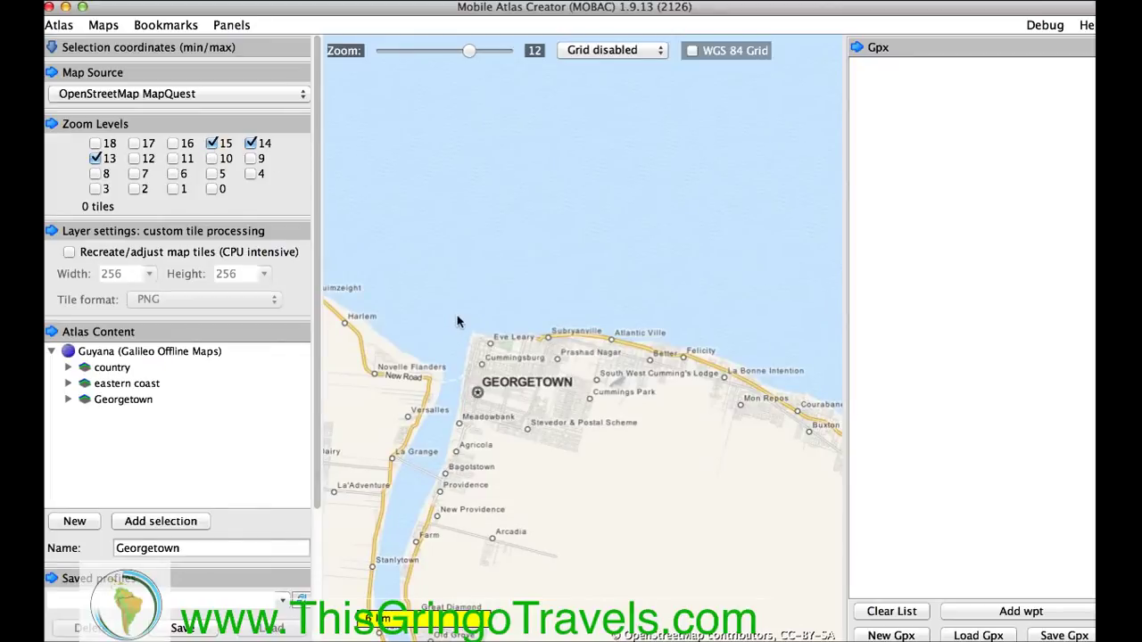
left_click_drag(457, 321, 660, 464)
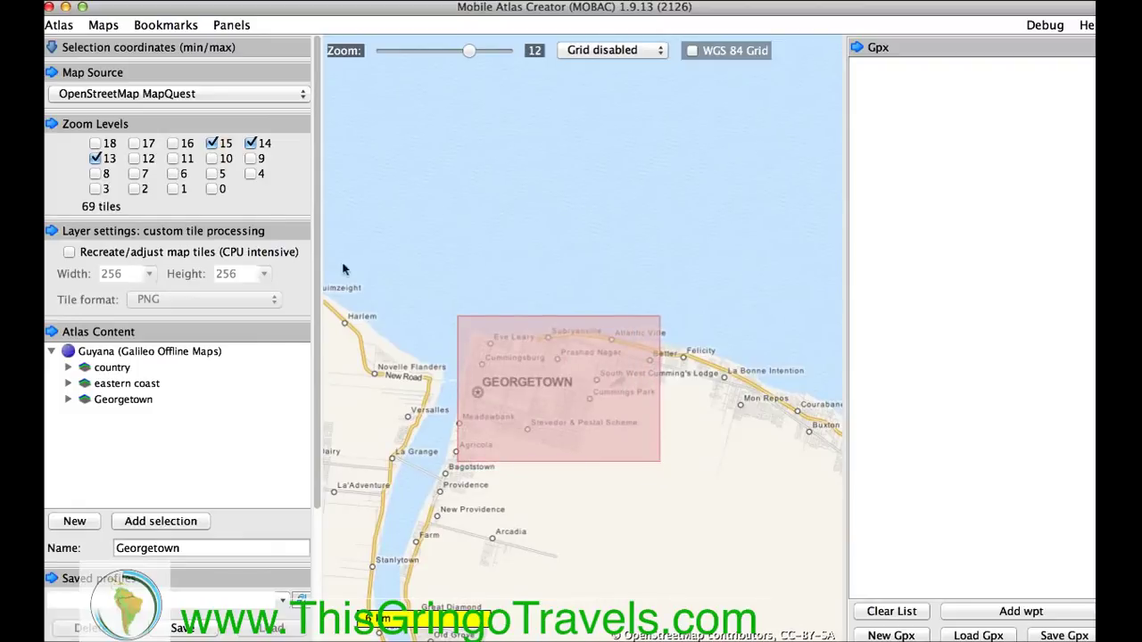
Include zoom levels 16 and 17 for the city area and exclude levels 13 through 15
left_click(174, 145)
left_click(135, 143)
left_click(212, 143)
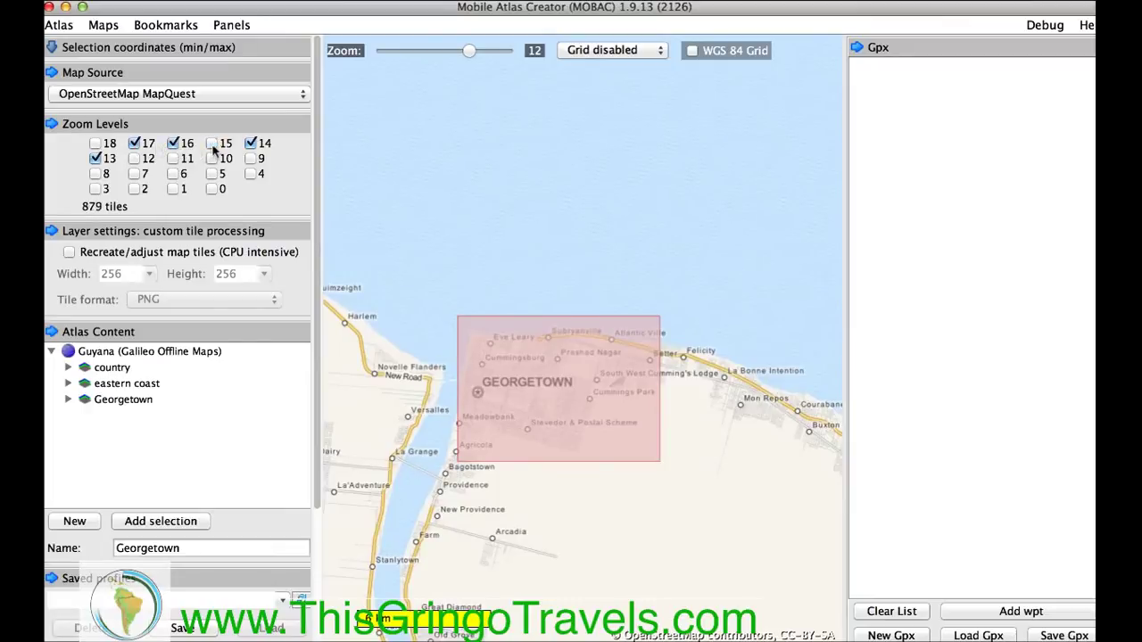
left_click(251, 143)
left_click(96, 159)
Name the layer "Georgetown Center", add the selection to the atlas, and check its map detail at zoom level 17
left_click(198, 548)
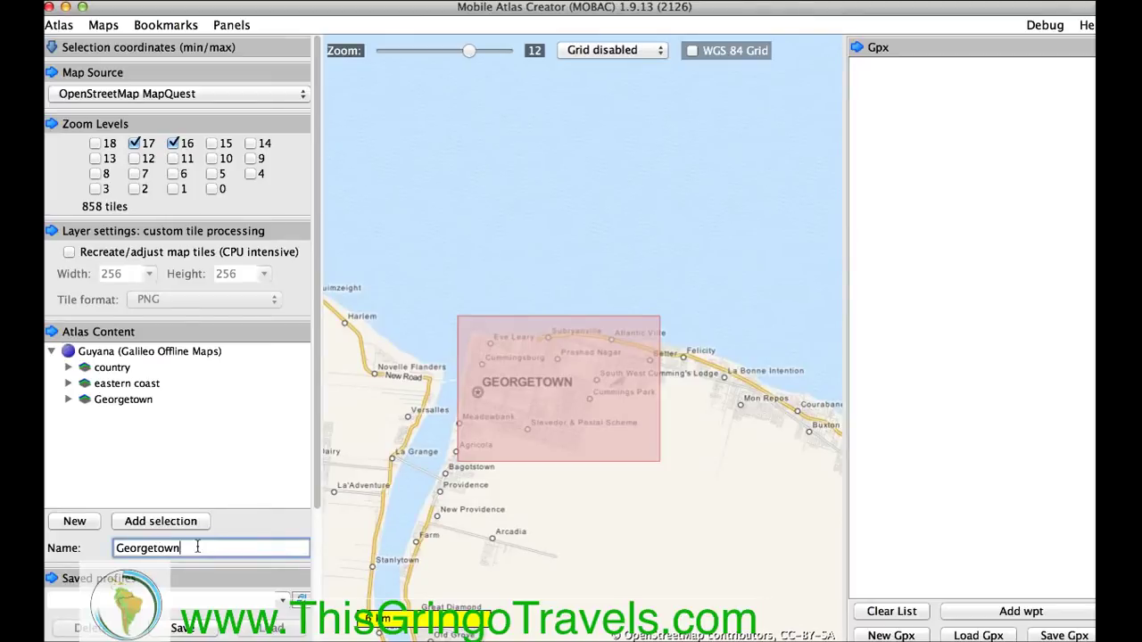
type("Center")
left_click(185, 526)
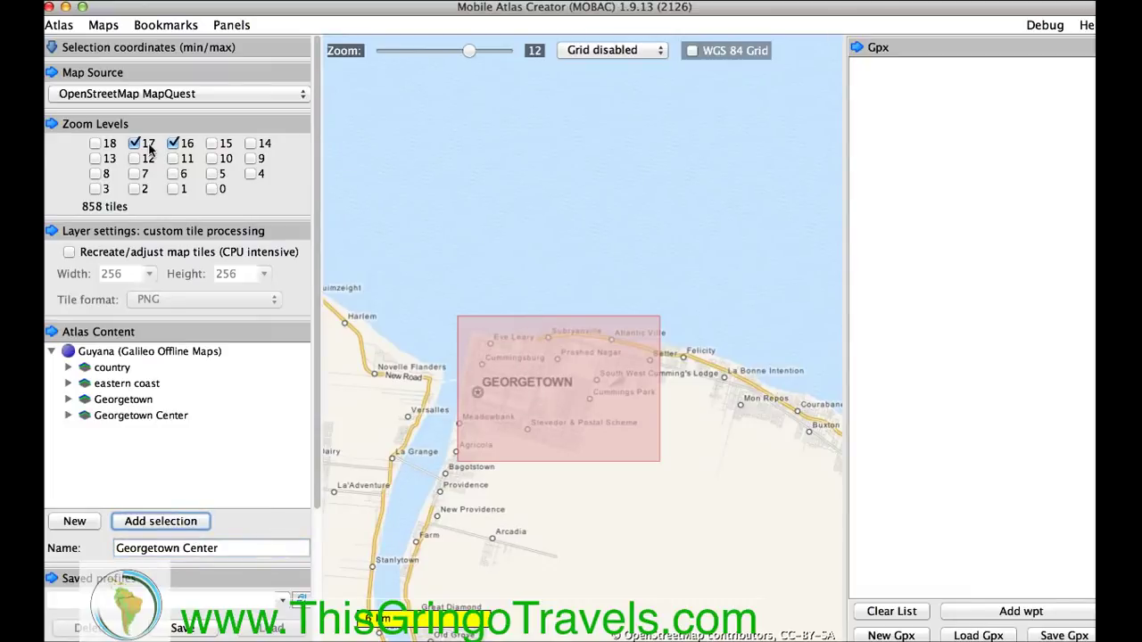
left_click_drag(474, 54, 504, 51)
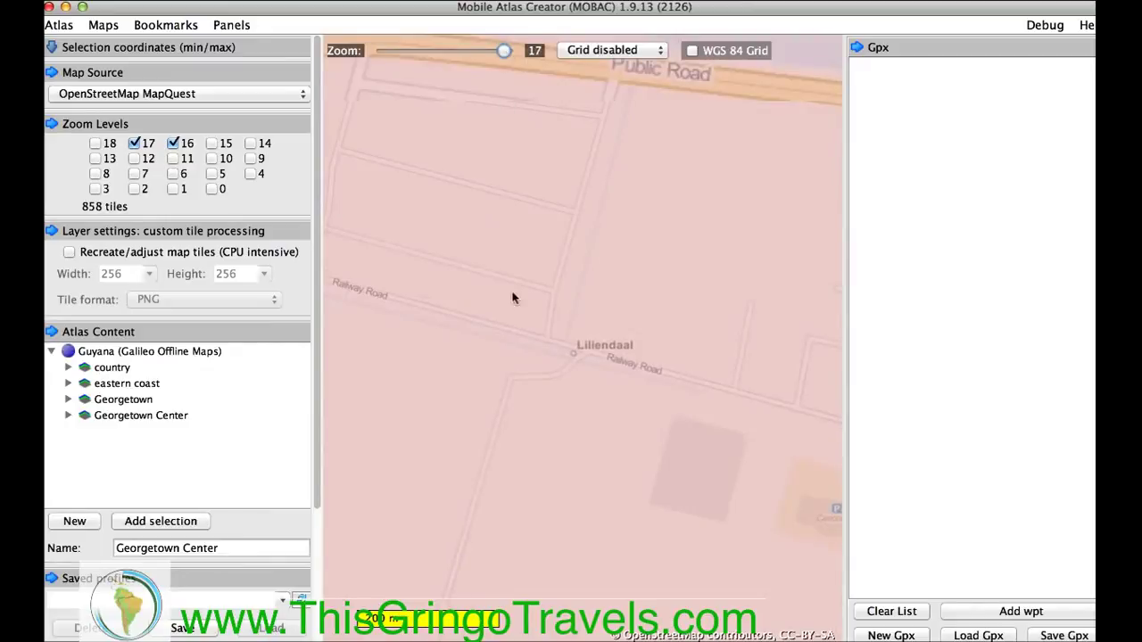
Replace the selection with a rectangle over the northern coast at zoom level 8, from the border west of Mabaruma southeast toward Georgetown
left_click(537, 387)
left_click_drag(681, 357, 473, 277)
left_click_drag(673, 309, 408, 242)
left_click_drag(644, 401, 484, 199)
left_click_drag(504, 52, 434, 53)
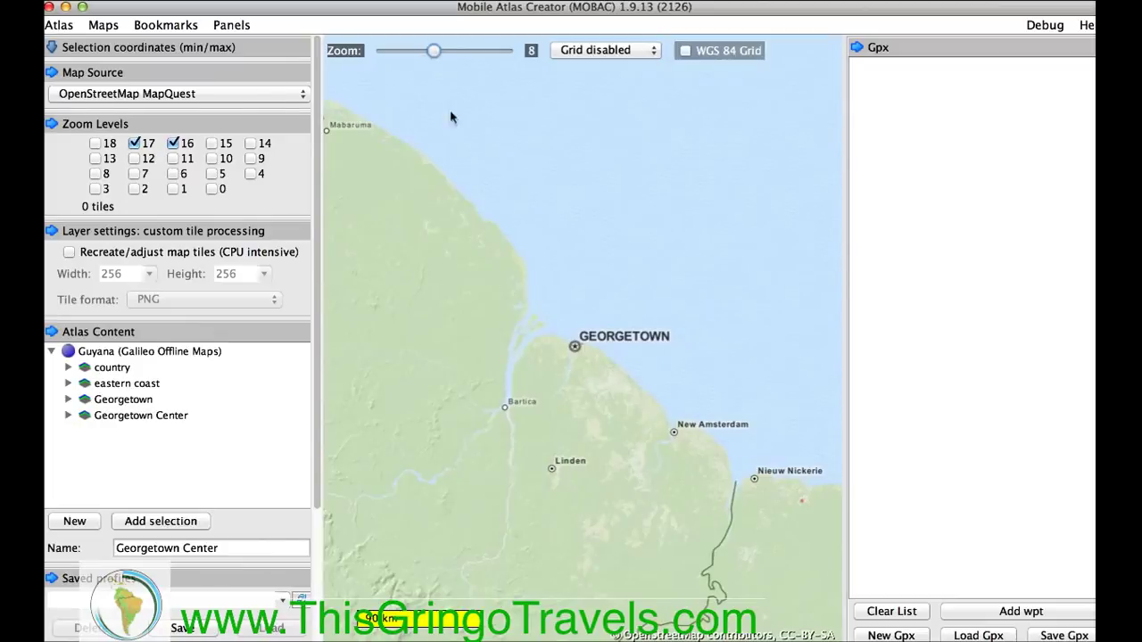
left_click_drag(467, 375, 681, 504)
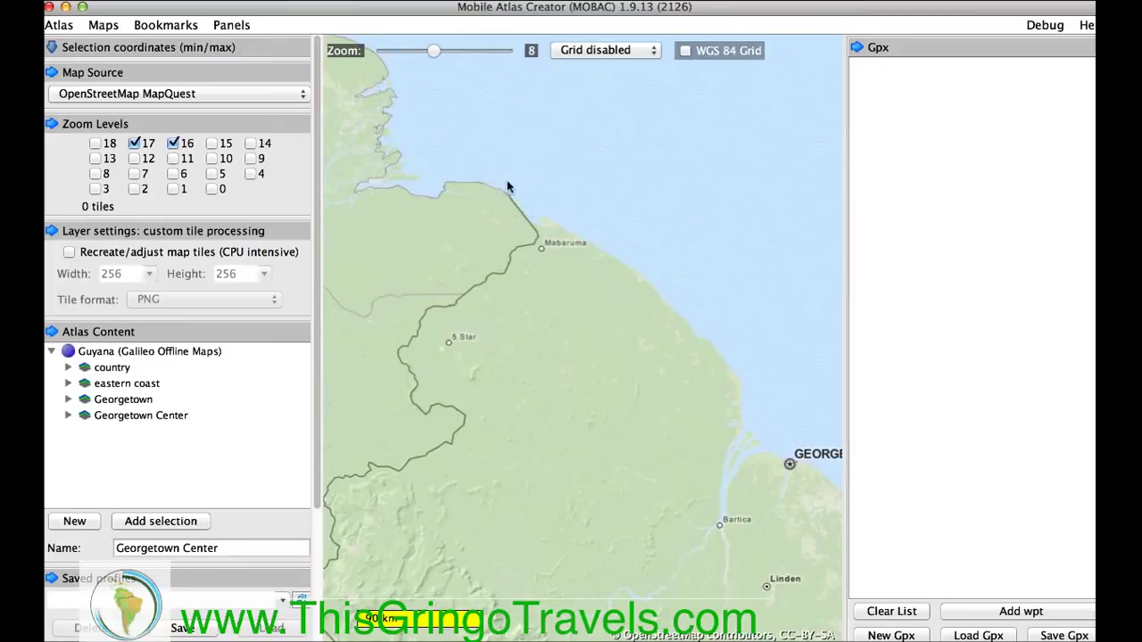
left_click_drag(506, 177, 743, 396)
Include zoom levels 10, 11 and 12 for the northern coast and exclude levels 16 and 17
left_click(134, 145)
left_click(174, 145)
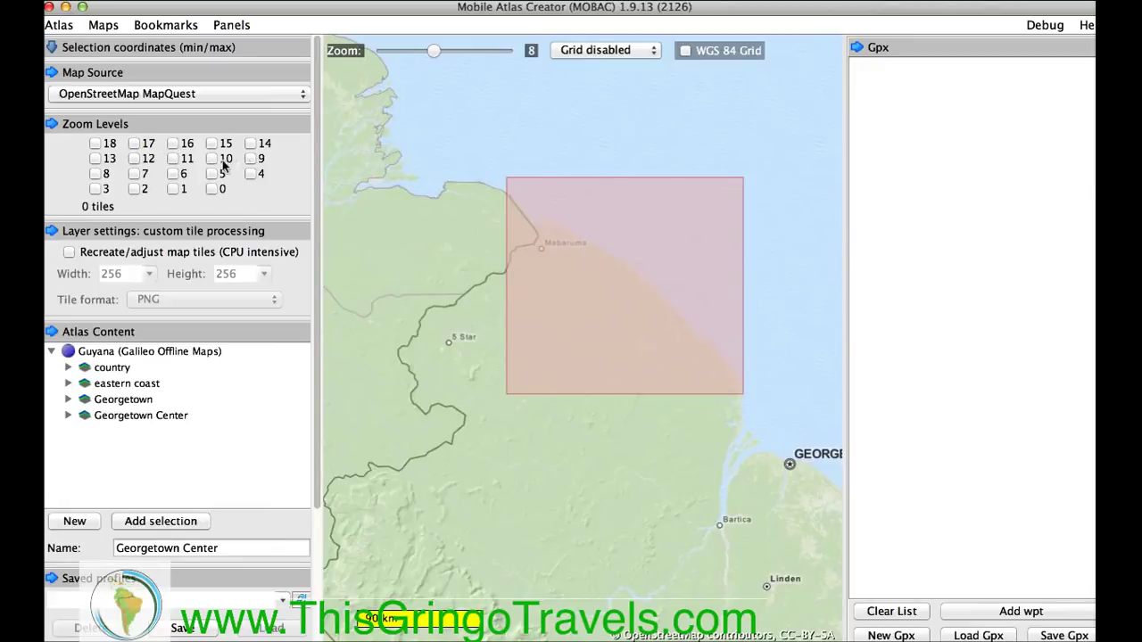
left_click(213, 159)
left_click(173, 159)
left_click(134, 158)
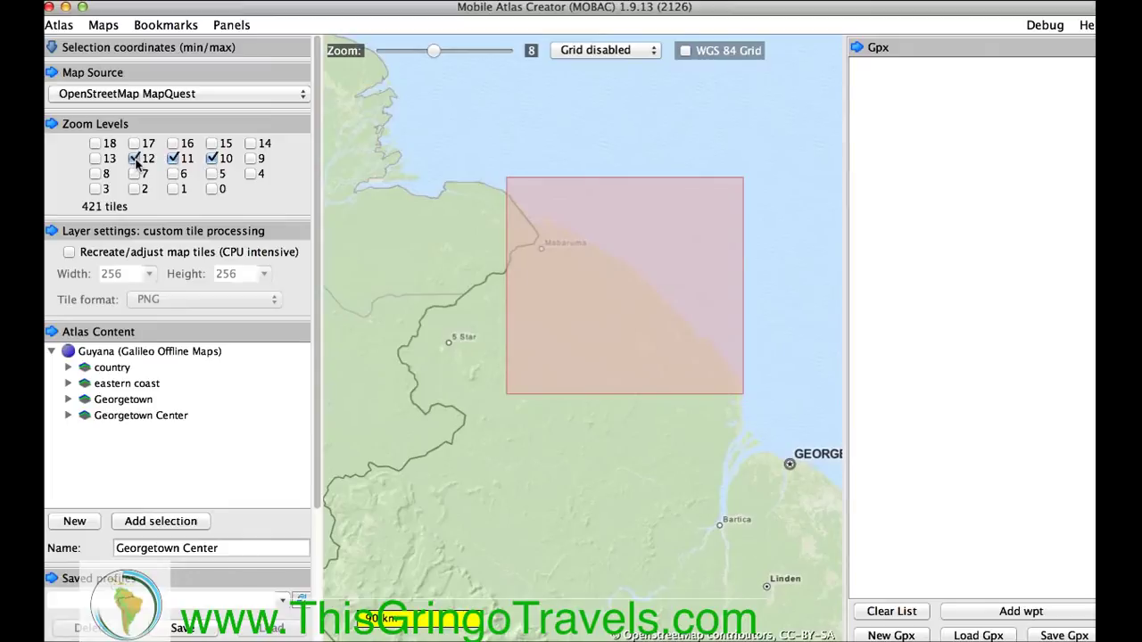
left_click(96, 159)
left_click(96, 158)
mouse_move(249, 261)
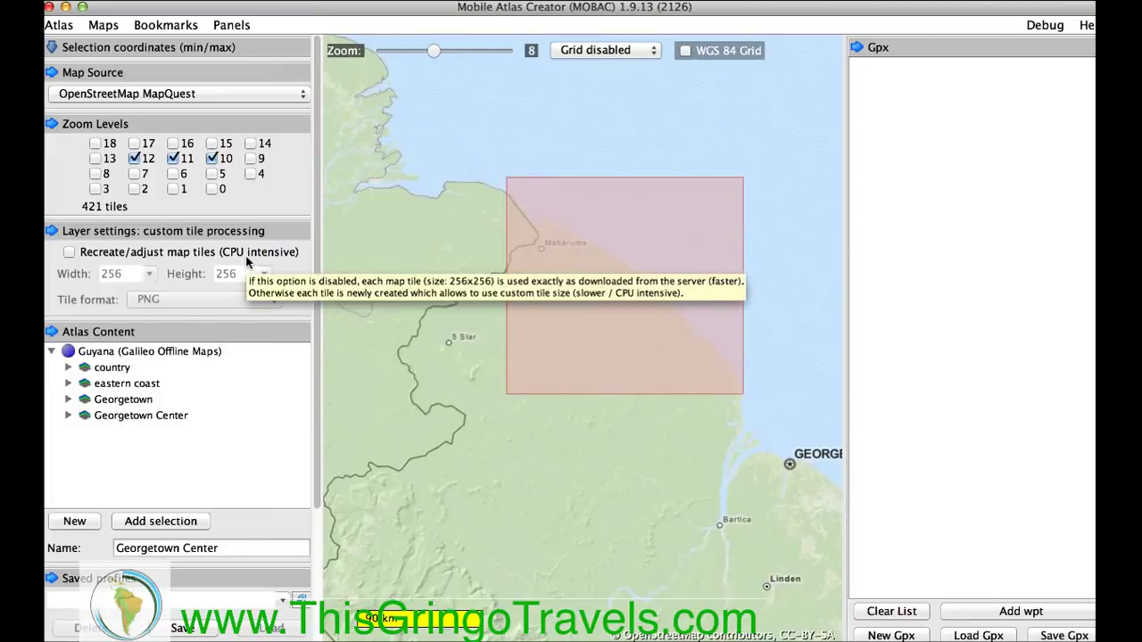
Name the layer "Northern Coast" and add the selection to the atlas
triple_click(198, 548)
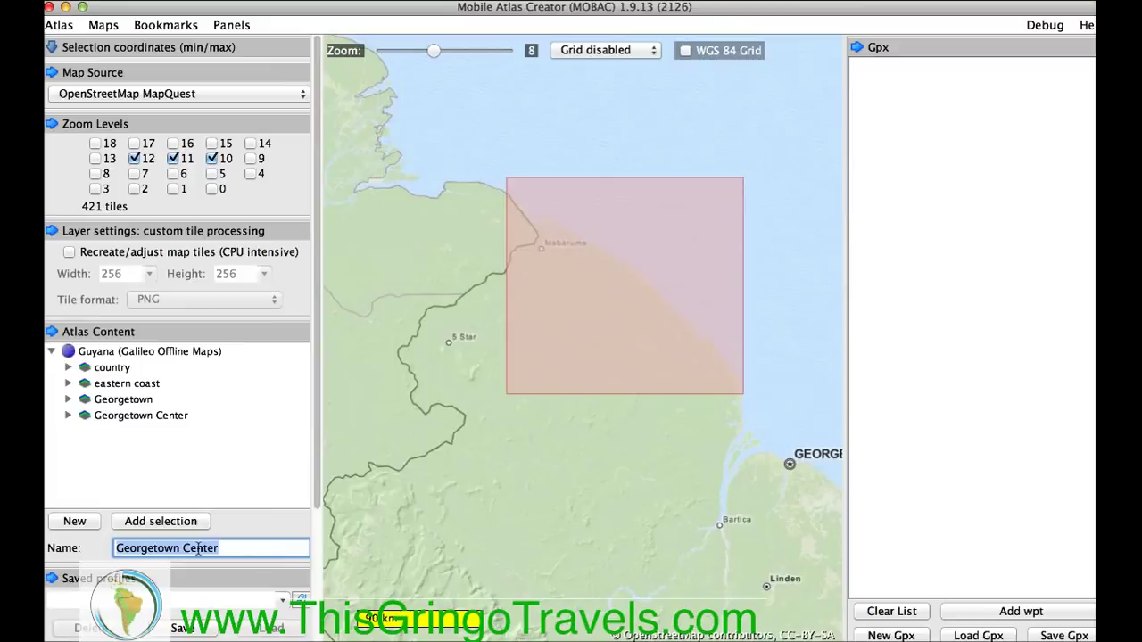
type("Northern C")
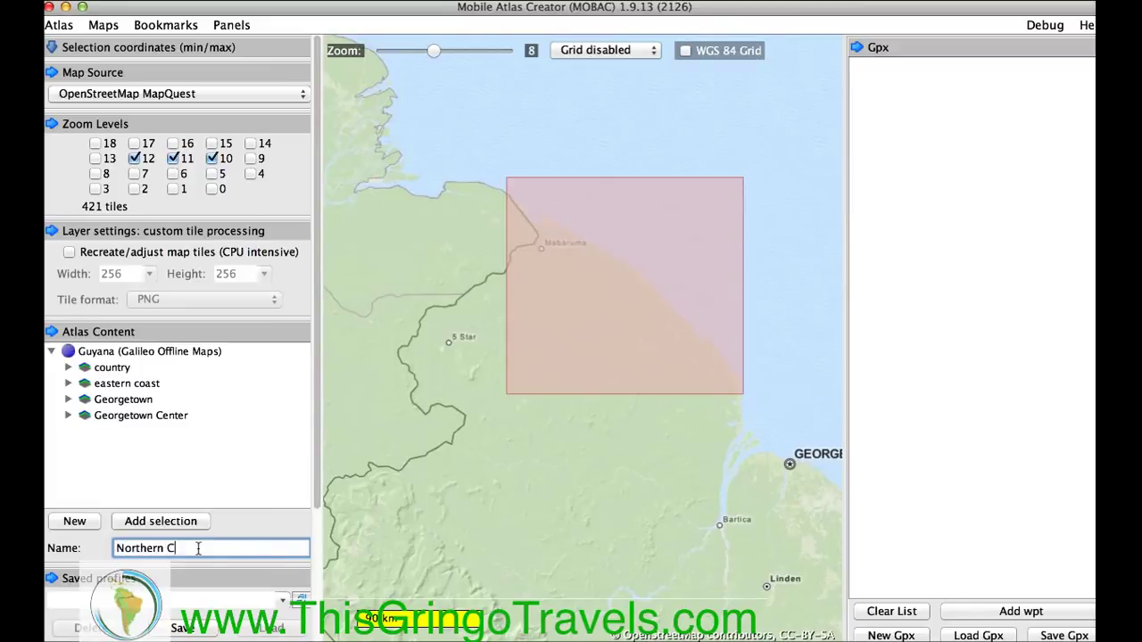
type("oast")
left_click(179, 523)
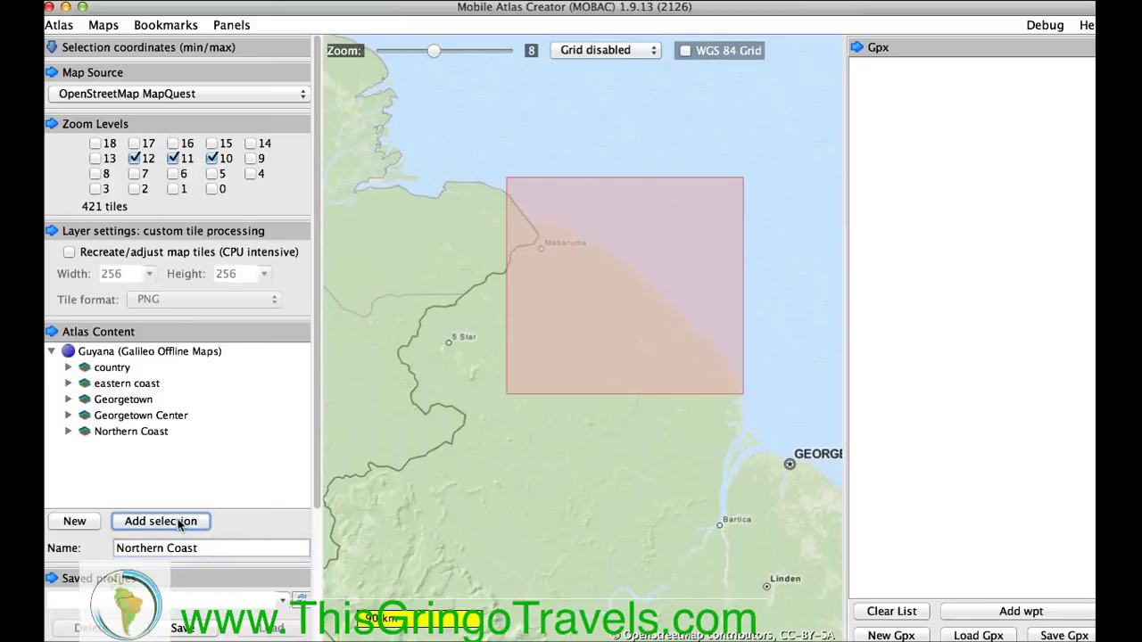
Clear the selection and examine the map detail around Mabaruma at zoom levels 9 through 13
left_click(564, 264)
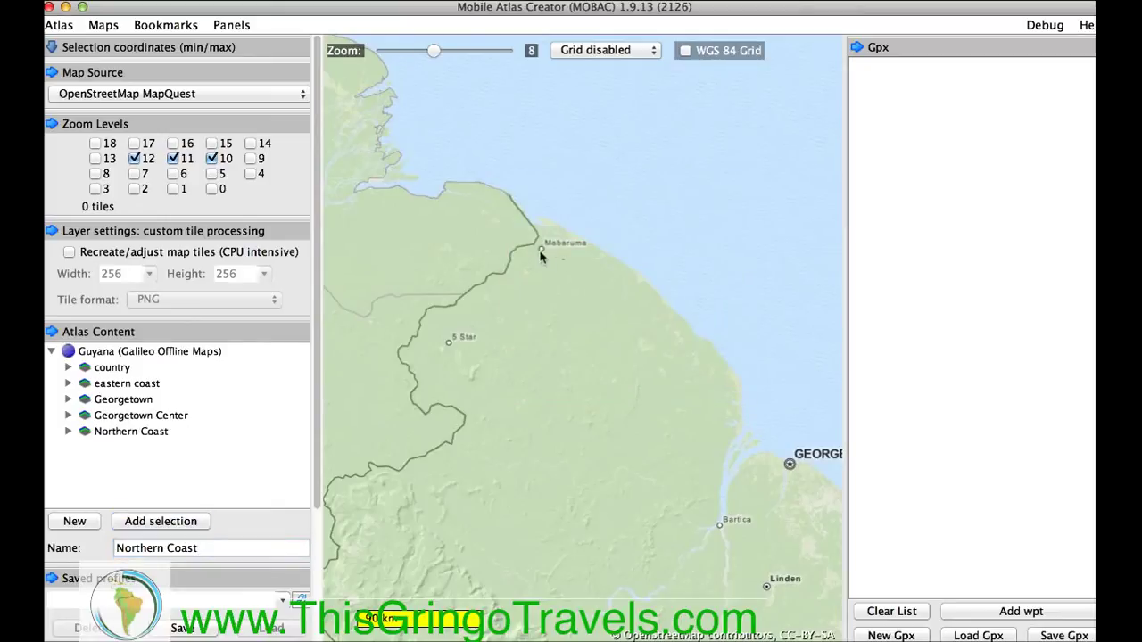
scroll(541, 253, "up", 1)
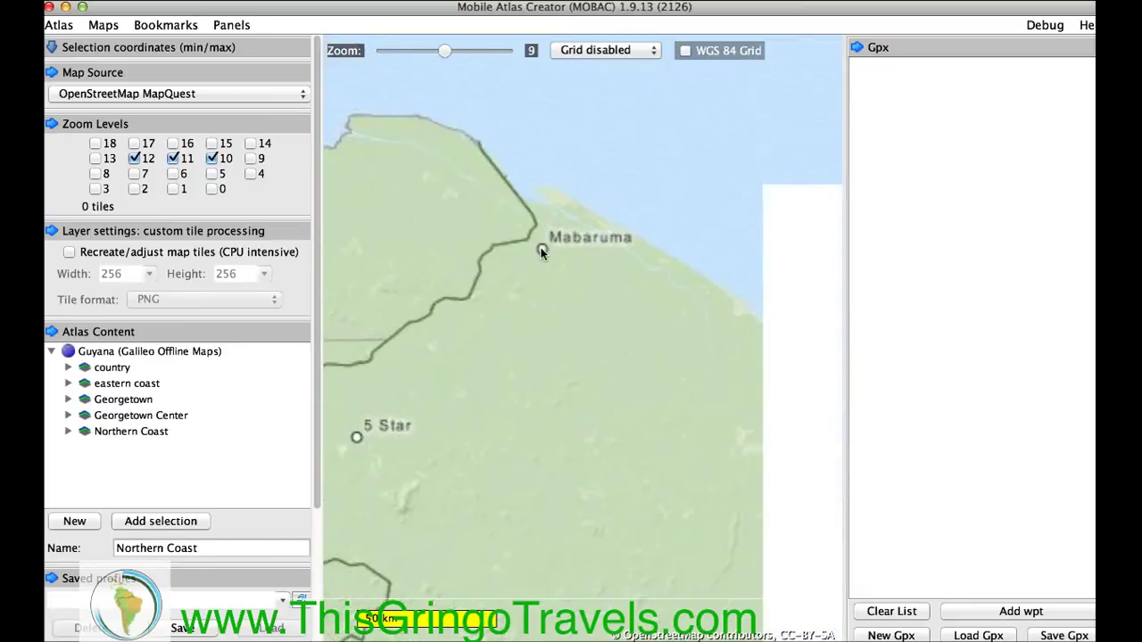
scroll(541, 252, "up", 1)
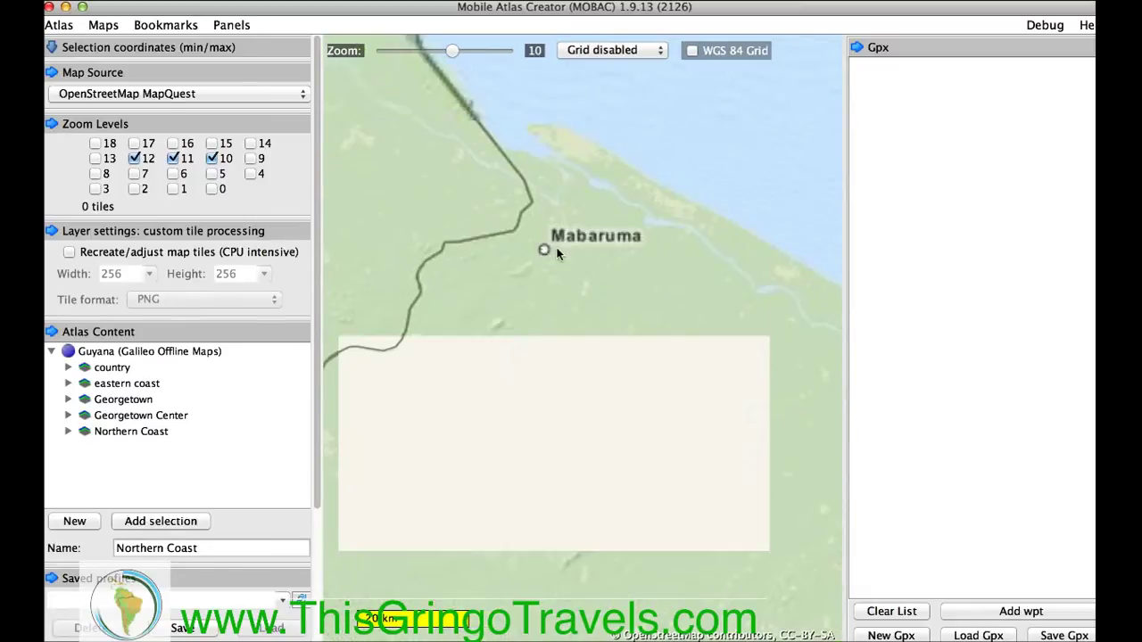
scroll(544, 252, "up", 1)
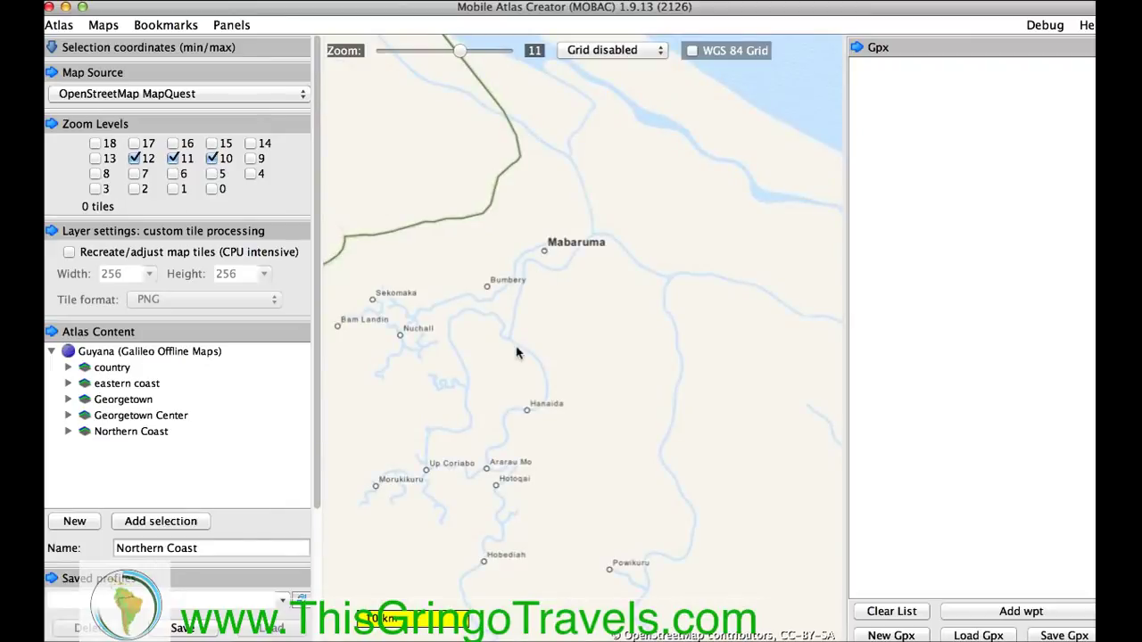
scroll(544, 256, "up", 1)
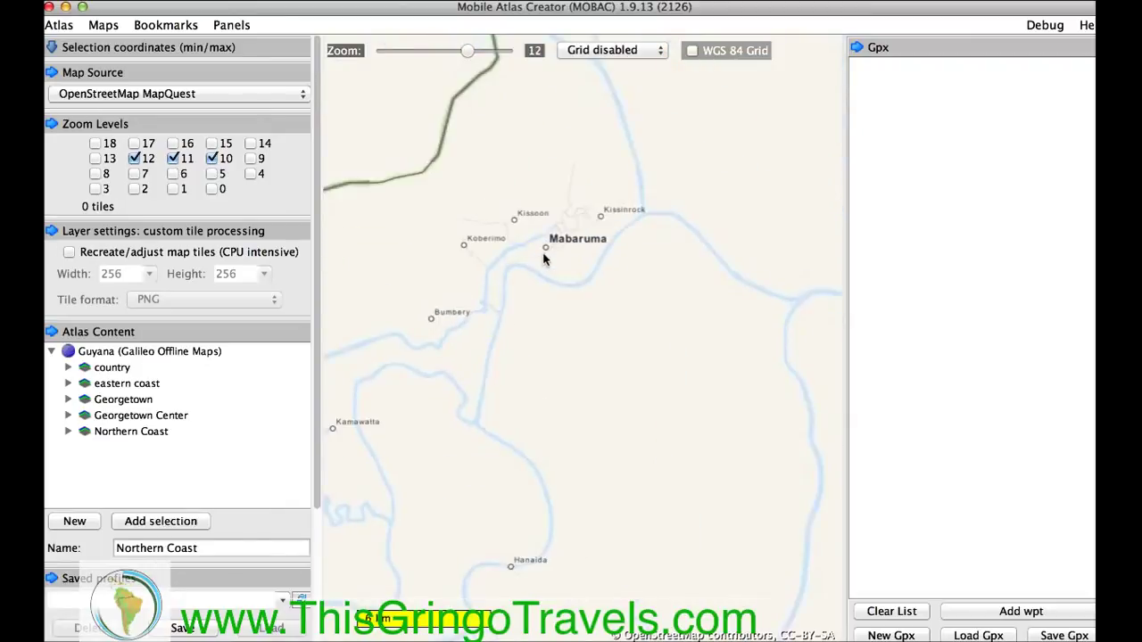
scroll(548, 247, "up", 1)
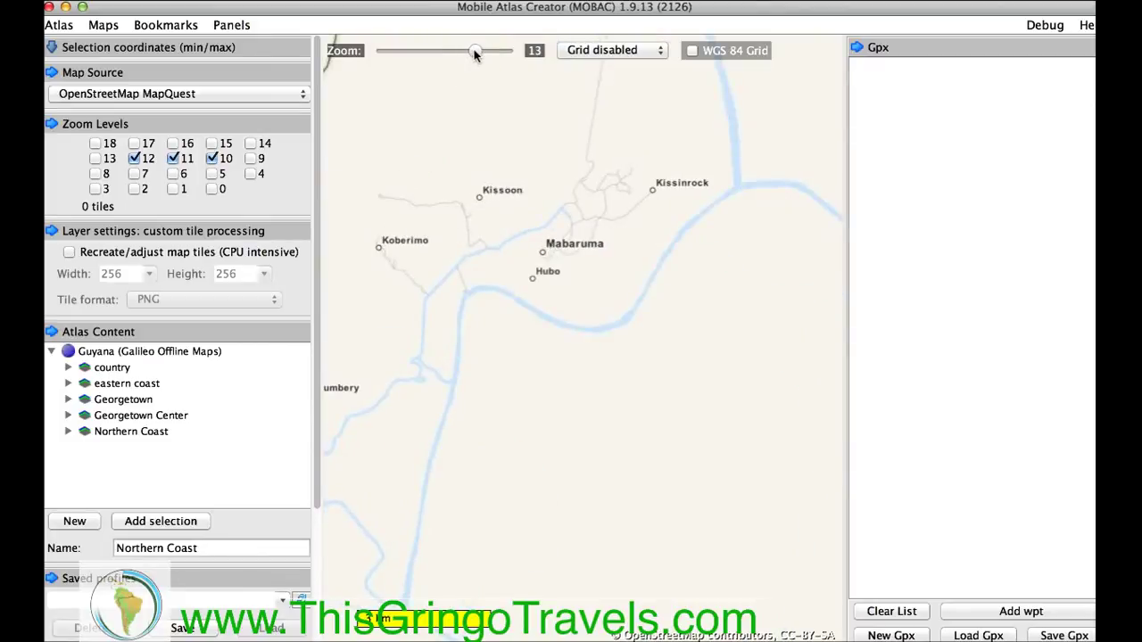
left_click_drag(473, 55, 471, 55)
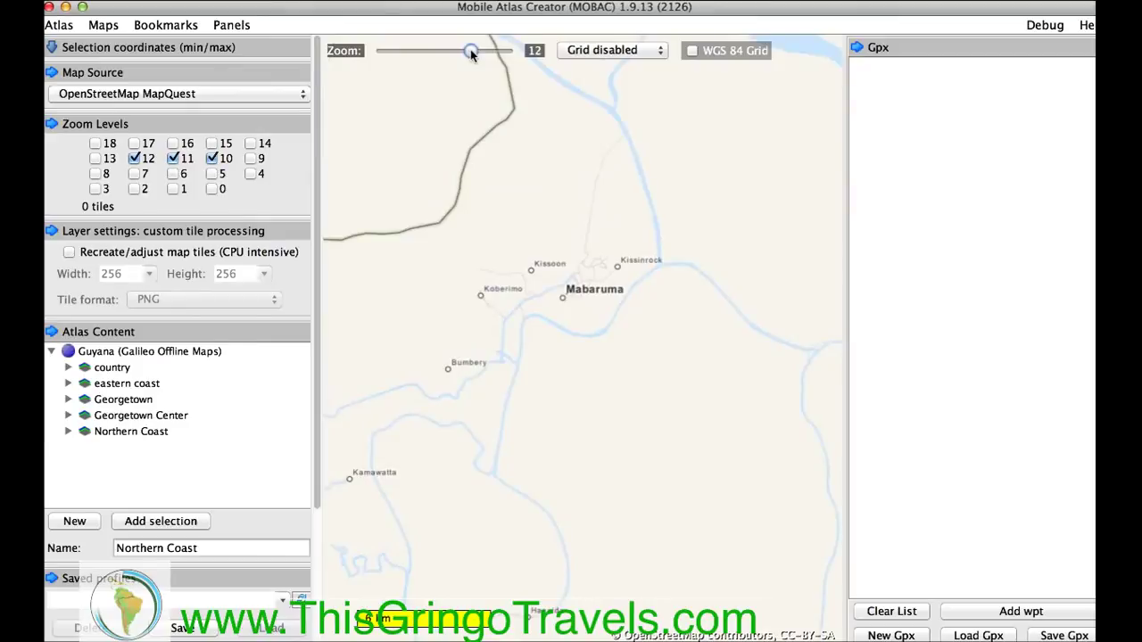
left_click_drag(471, 52, 459, 51)
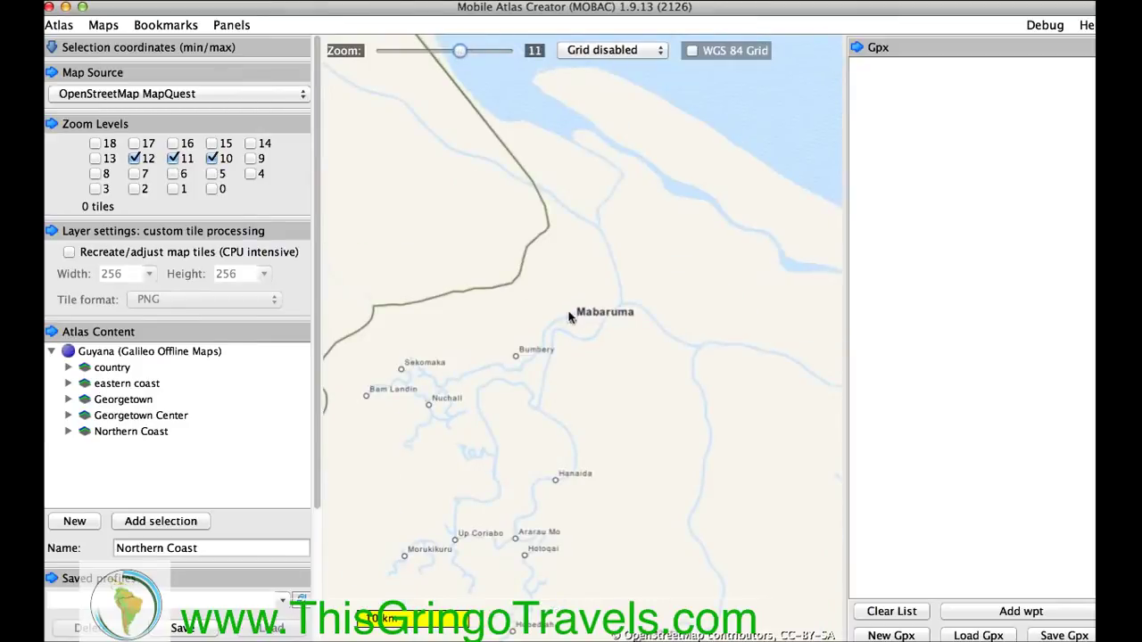
left_click_drag(571, 318, 581, 327)
Select the Mabaruma area between Kissoon and Kissinrock at zoom level 13, including levels 13 and 14 and excluding 10 through 12
left_click_drag(461, 49, 476, 52)
left_click_drag(479, 150, 686, 349)
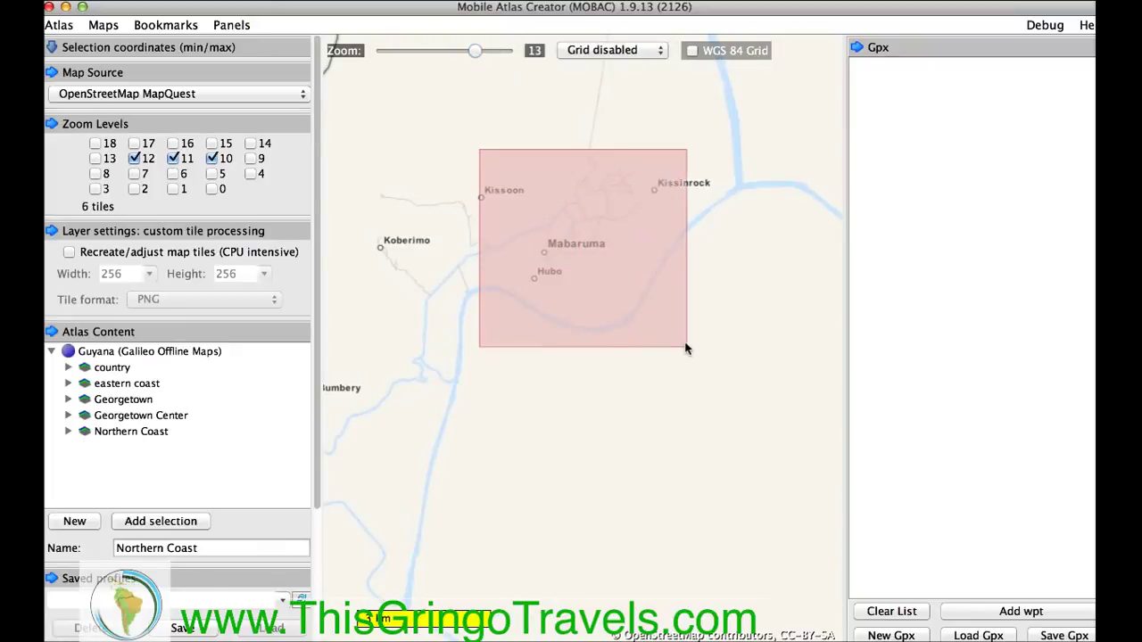
left_click(96, 159)
left_click(135, 158)
left_click(173, 159)
left_click(211, 158)
left_click(251, 144)
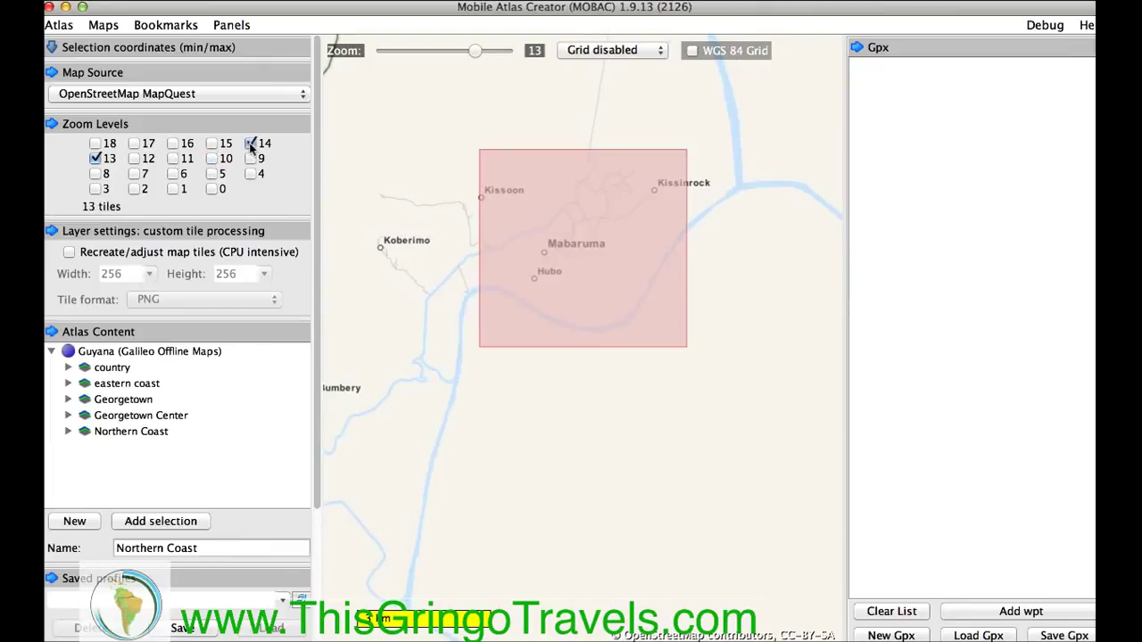
Name the layer "Mabaruma 13-14" and add the selection to the atlas
triple_click(187, 546)
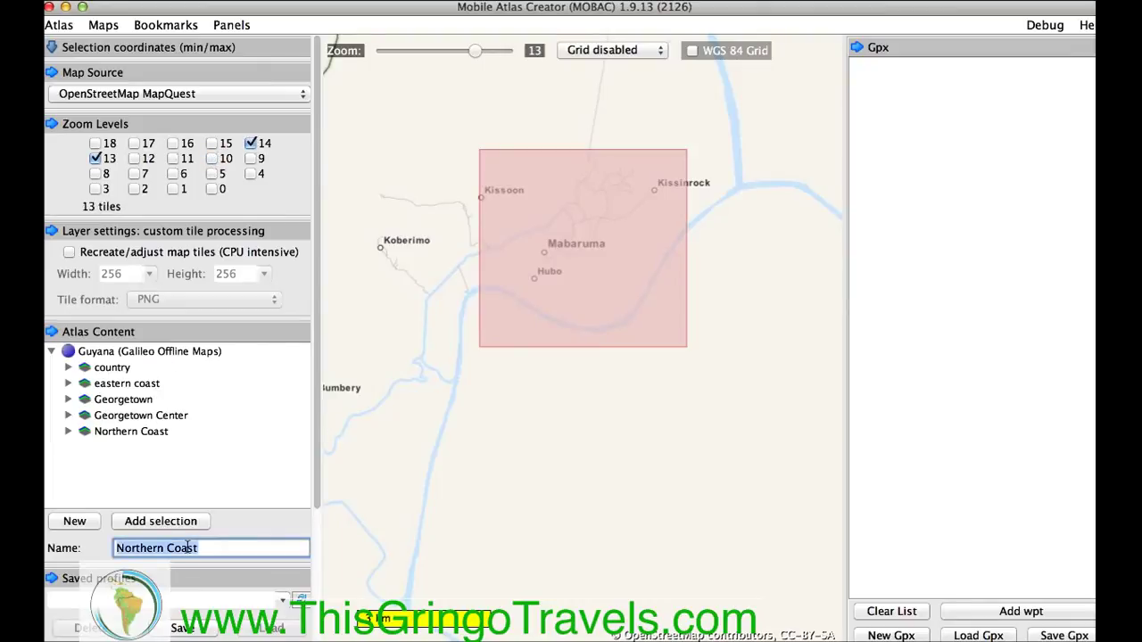
type("Mabaruma 13")
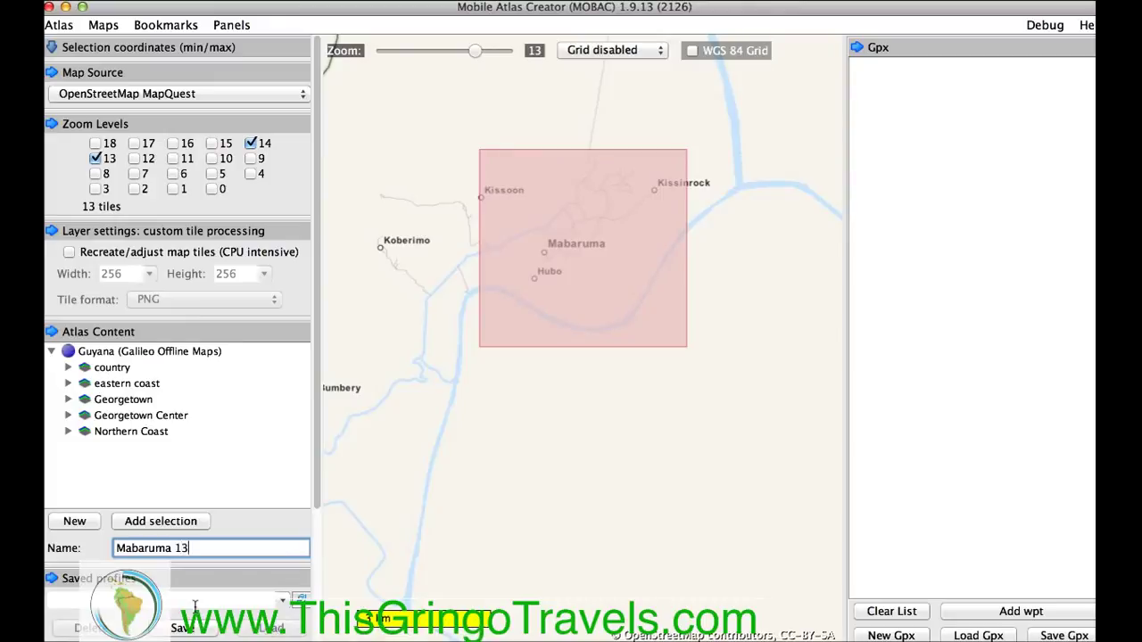
type("14")
left_click(152, 527)
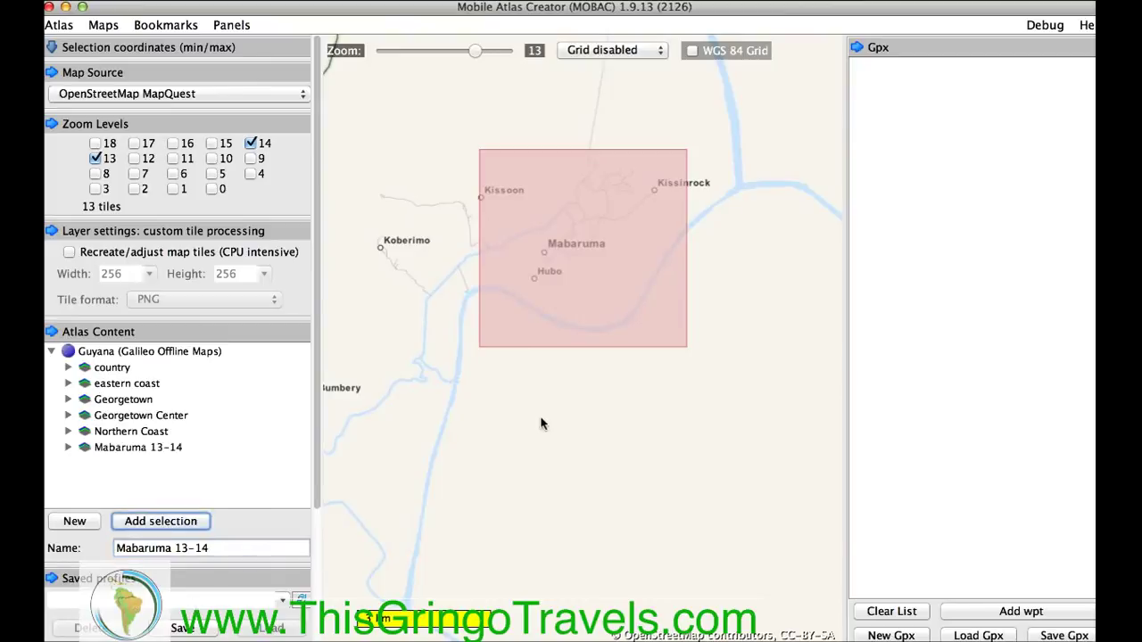
Select southern Guyana at zoom level 7 with a rectangle from just northwest of Bonfim to the country's southern border
left_click_drag(473, 53, 430, 54)
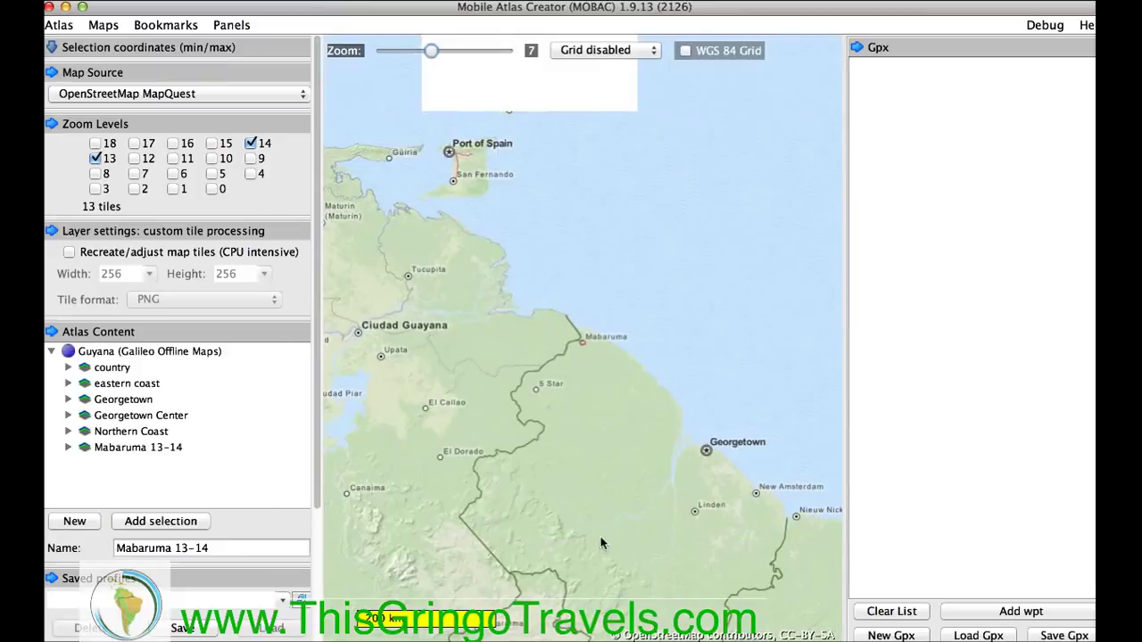
left_click_drag(603, 540, 527, 155)
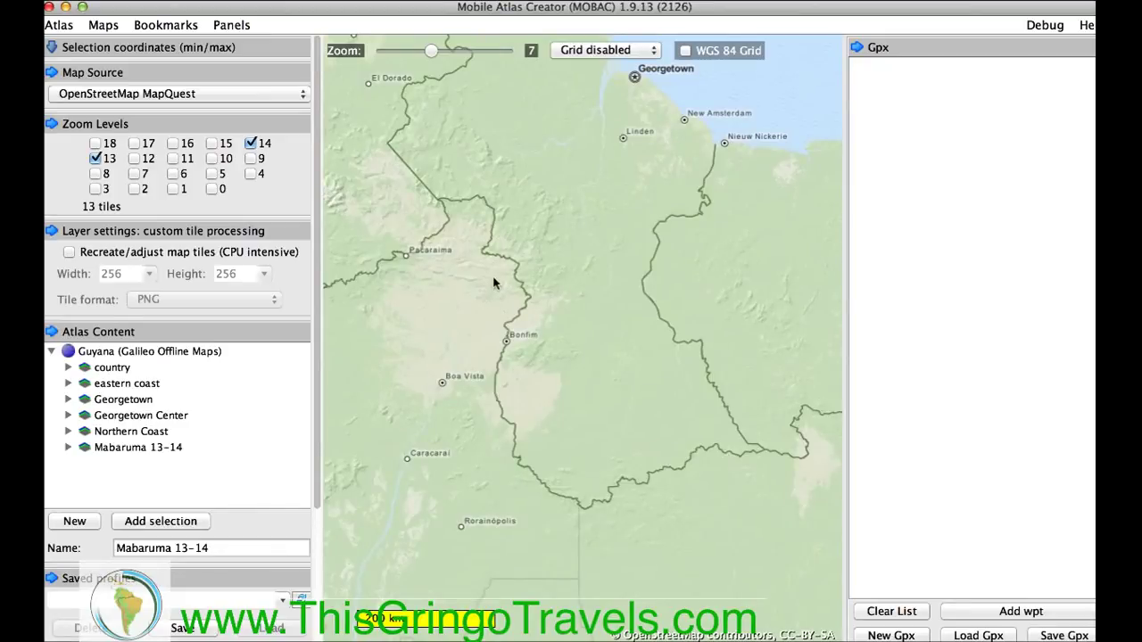
left_click_drag(494, 280, 719, 510)
left_click_drag(788, 501, 781, 507)
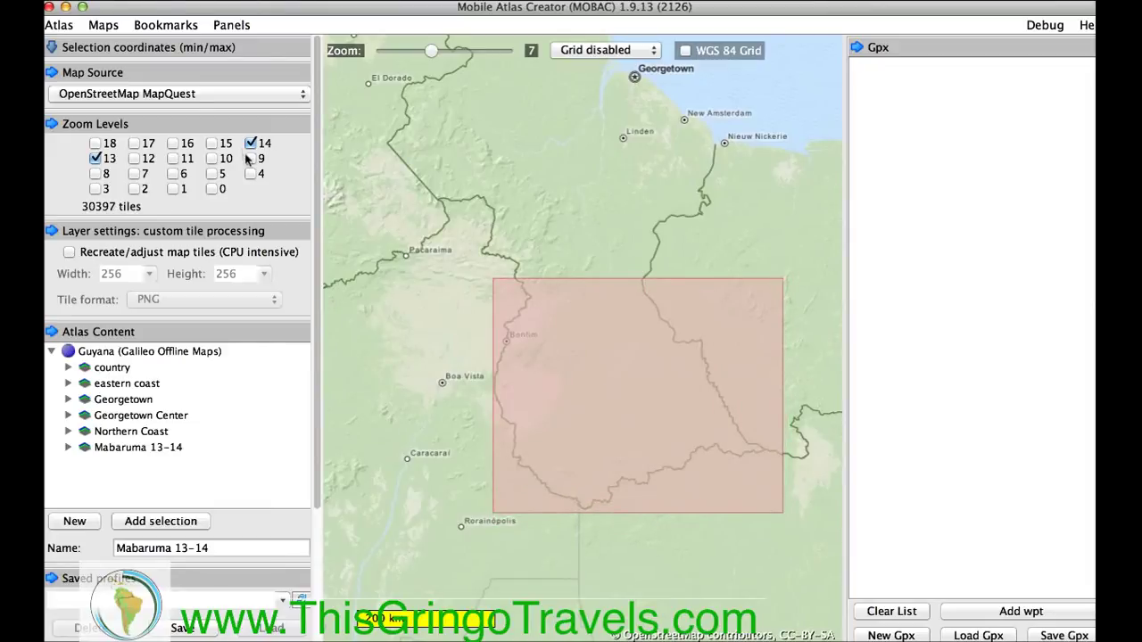
Include zoom levels 10 and 11 for southern Guyana, exclude 13 and 14, and check the map detail at level 11
left_click(216, 159)
left_click(252, 143)
left_click(96, 158)
left_click(175, 158)
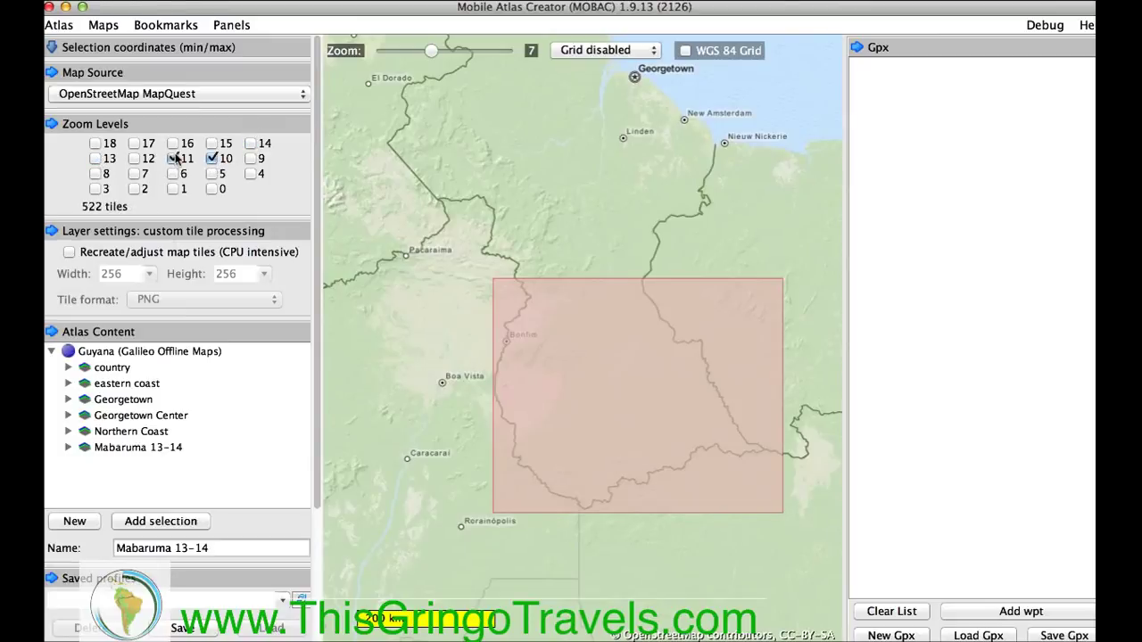
left_click(134, 159)
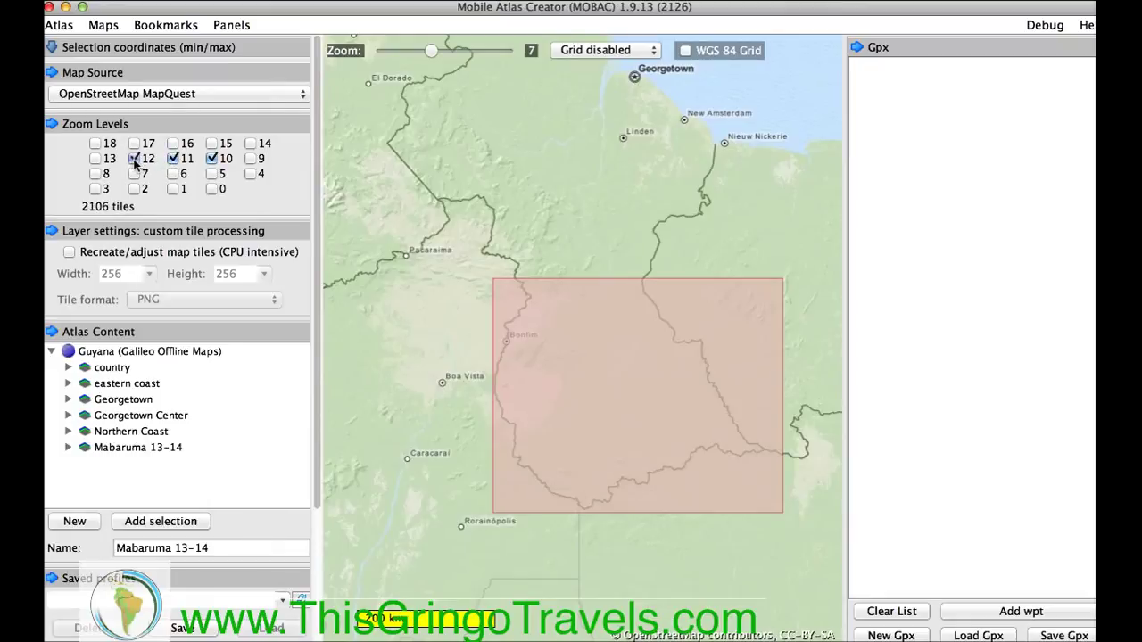
left_click(134, 159)
left_click_drag(607, 385, 553, 323)
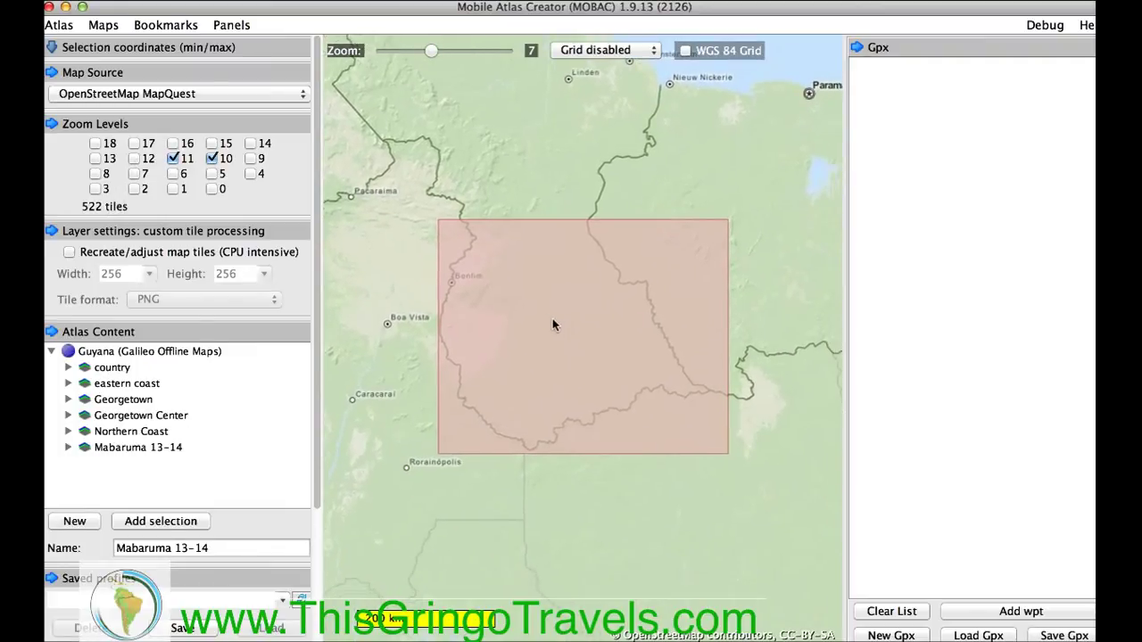
left_click_drag(432, 50, 457, 53)
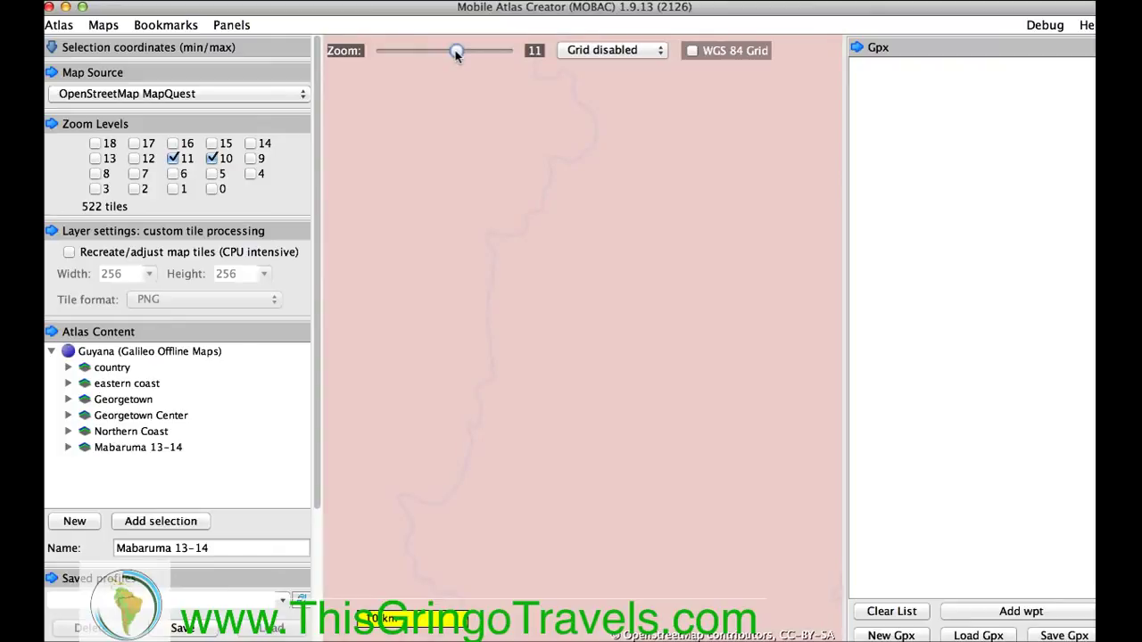
Name the layer "southwest Guyana" and add the selection to the atlas
left_click(215, 547)
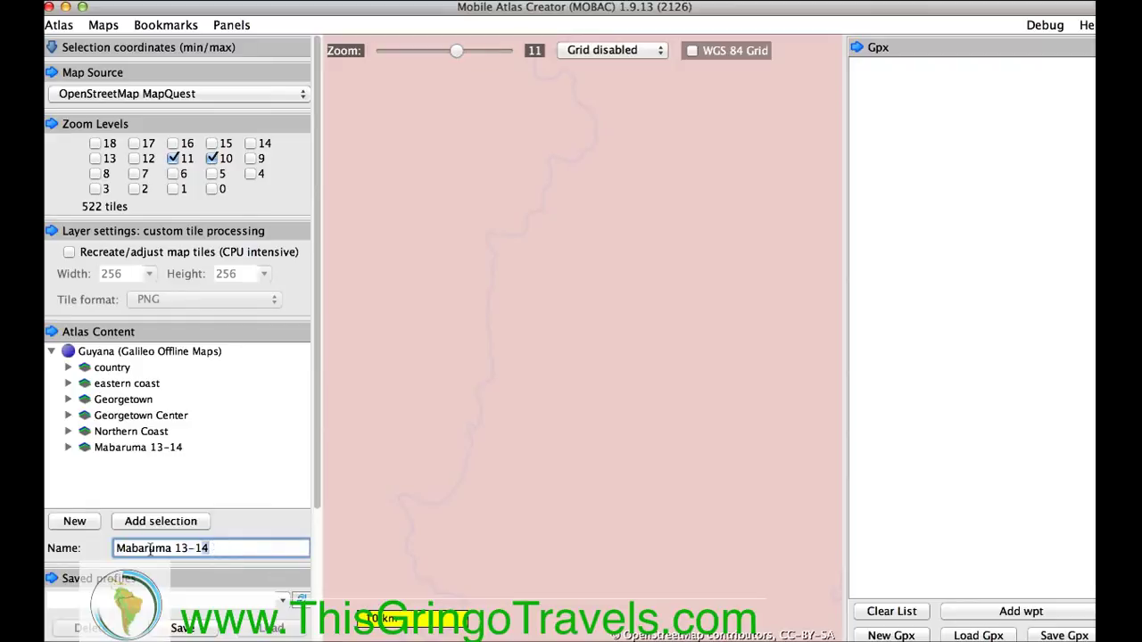
left_click_drag(215, 547, 114, 548)
mouse_move(80, 513)
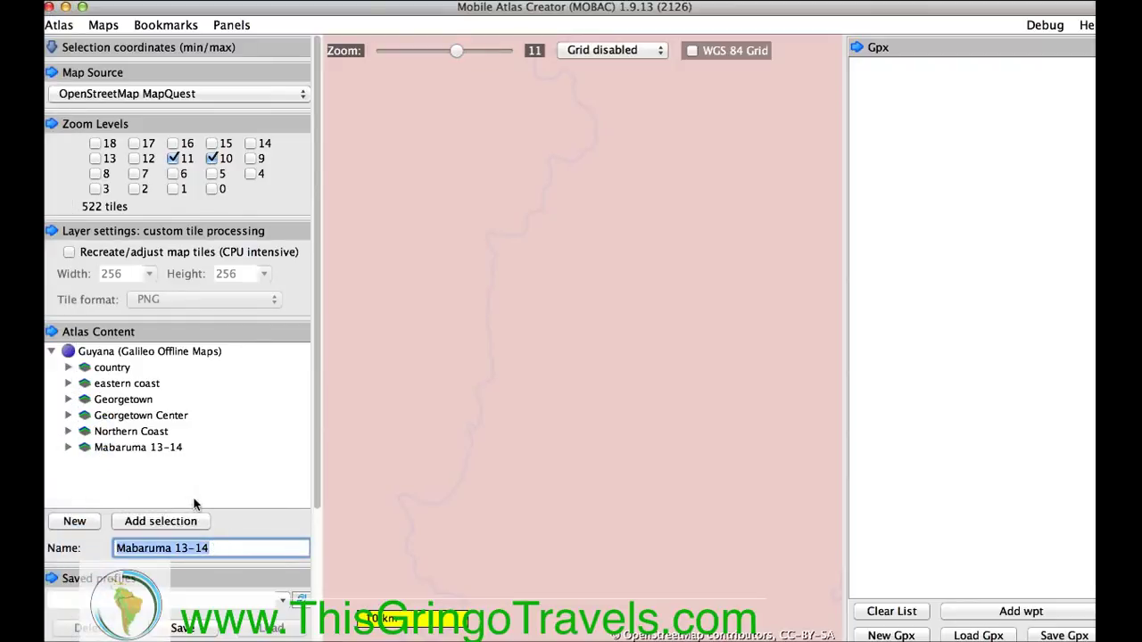
type("south")
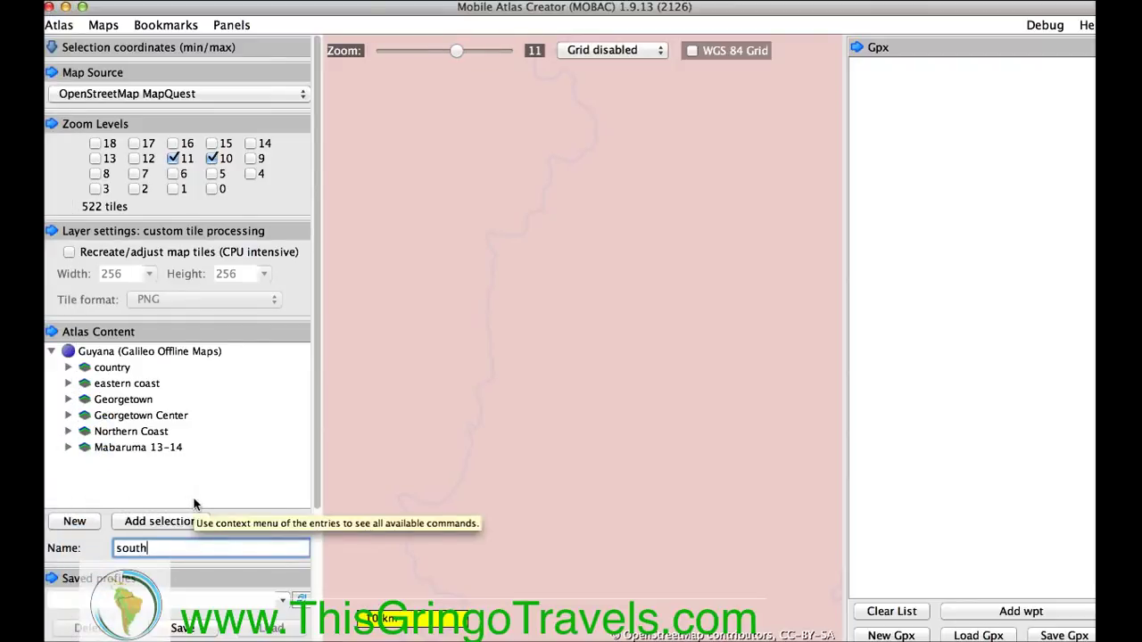
type("west Guyana")
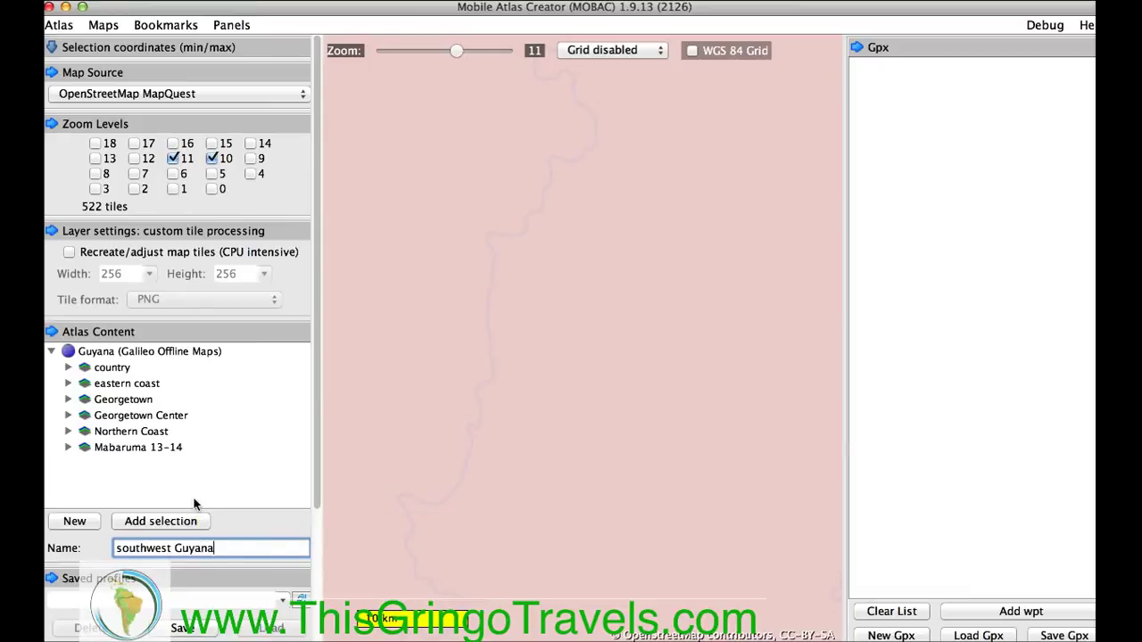
left_click(185, 520)
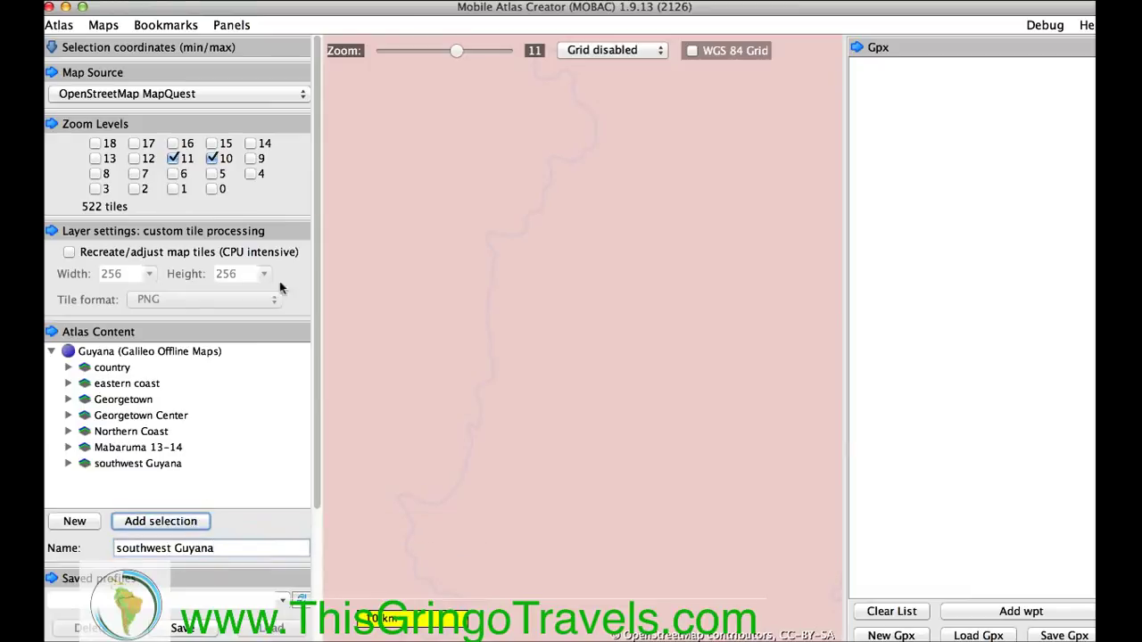
Replace the southern Guyana selection with a rectangle around Bonfim, Lethem and Moco Moco at zoom level 11
left_click_drag(460, 54, 431, 59)
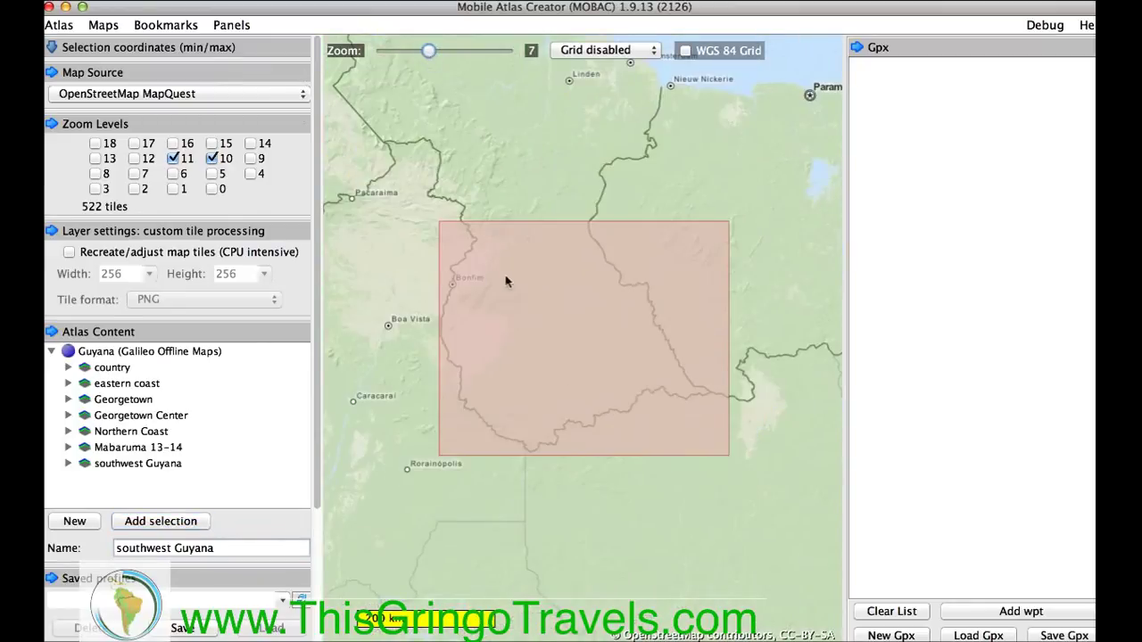
left_click(473, 288)
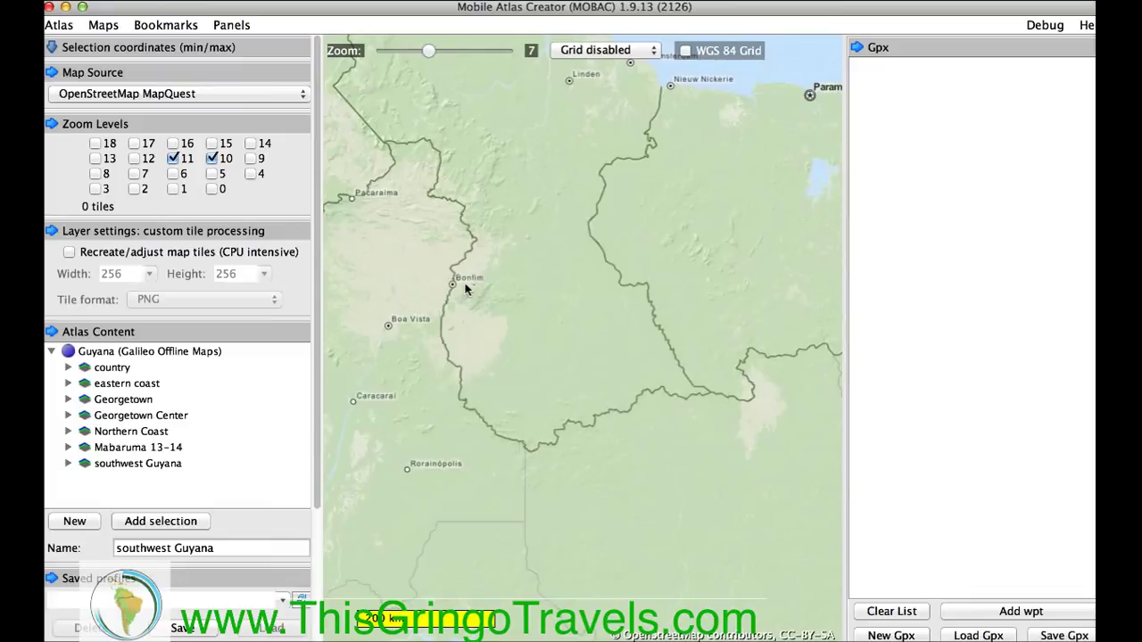
scroll(461, 292, "up", 1)
scroll(460, 295, "up", 1)
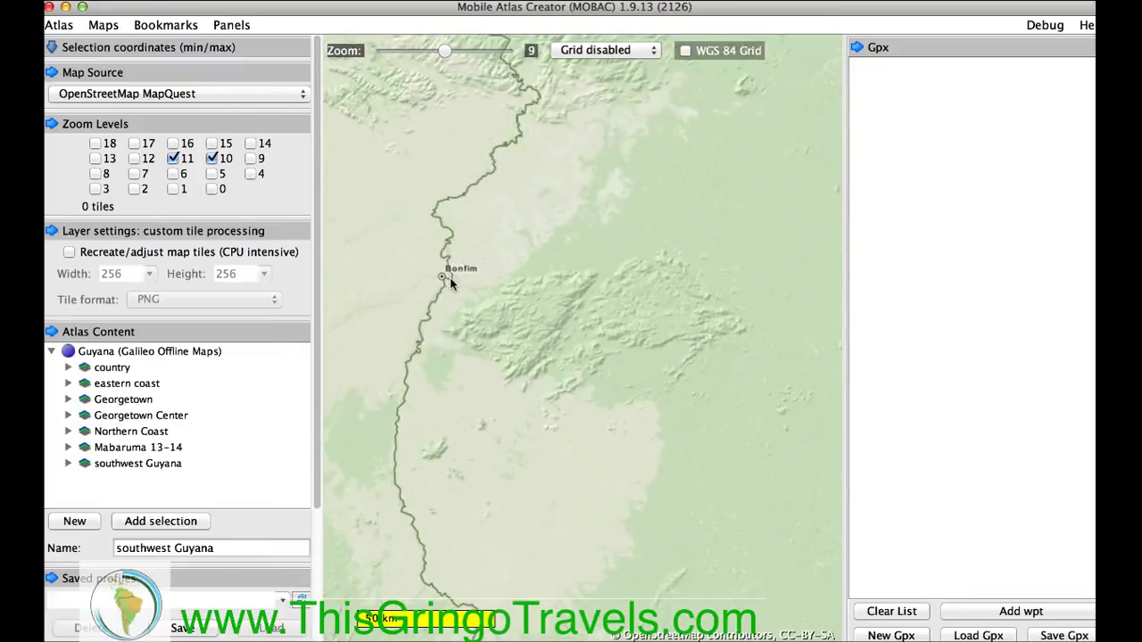
scroll(450, 277, "up", 1)
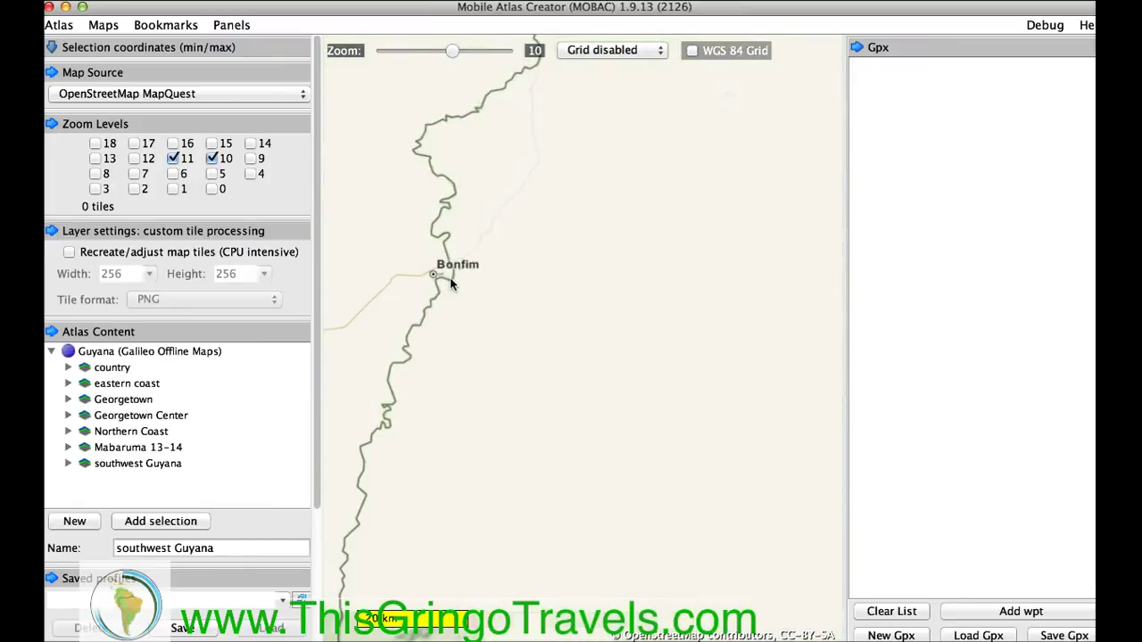
scroll(451, 284, "up", 1)
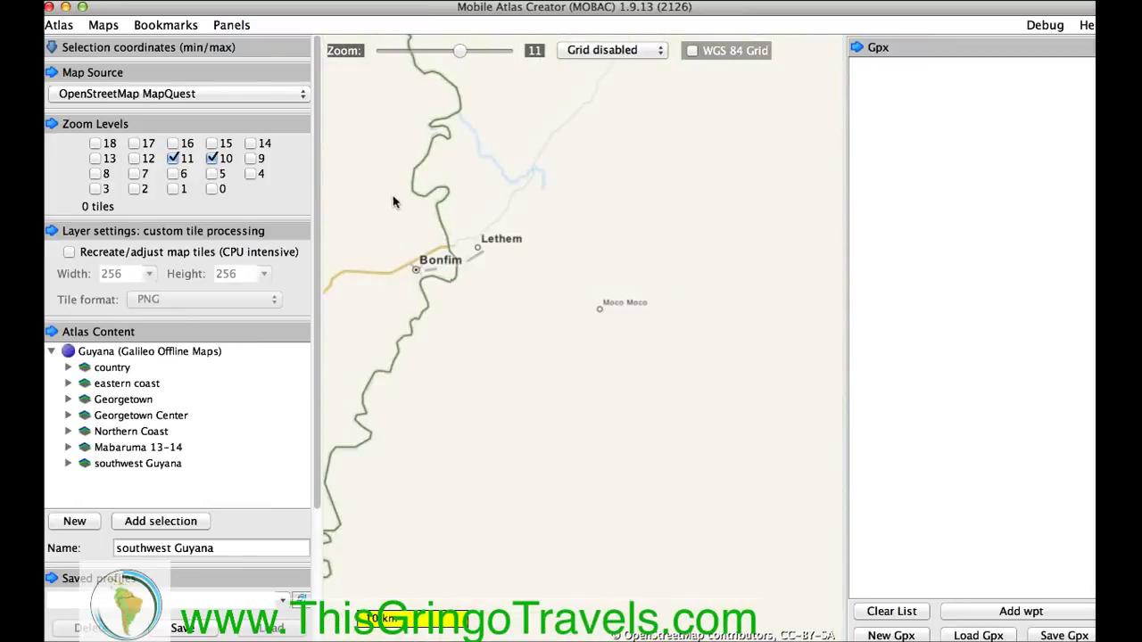
left_click_drag(377, 188, 672, 367)
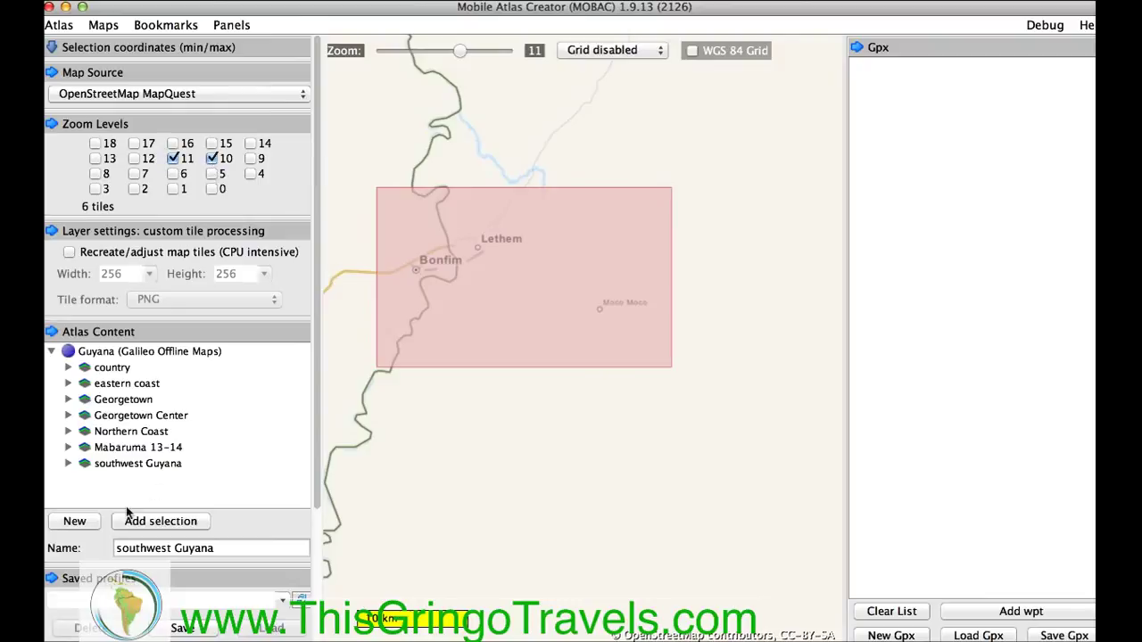
Name the layer "Bonfim"
double_click(165, 549)
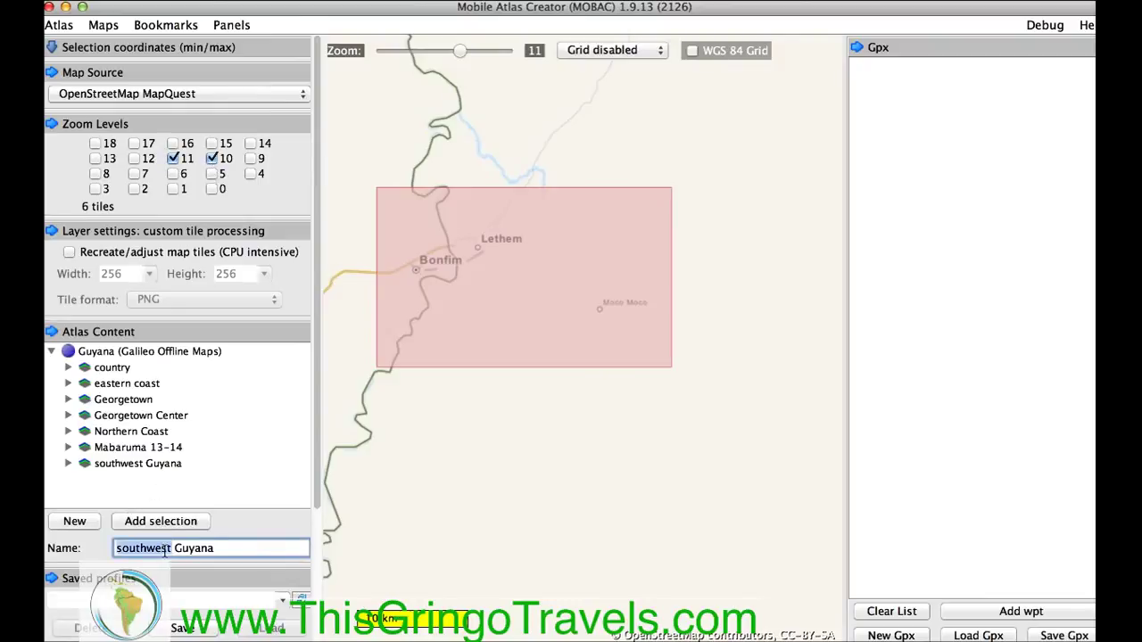
triple_click(165, 549)
type("Bonfim")
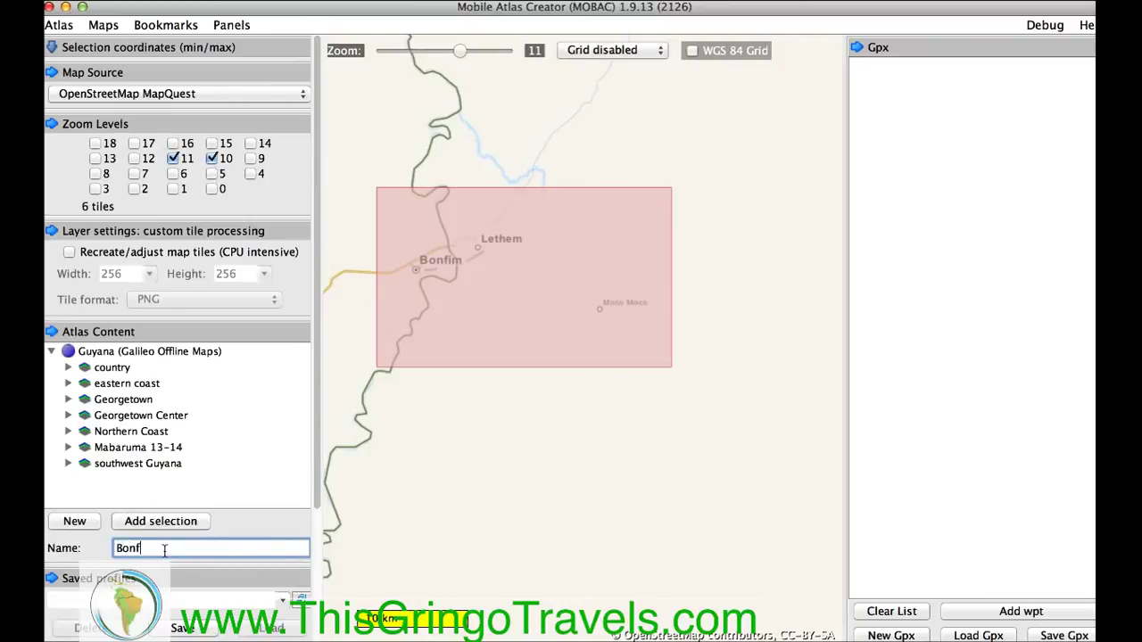
Include only zoom levels 12, 13 and 14 for the Bonfim area and add the selection to the atlas
left_click(133, 159)
left_click(96, 159)
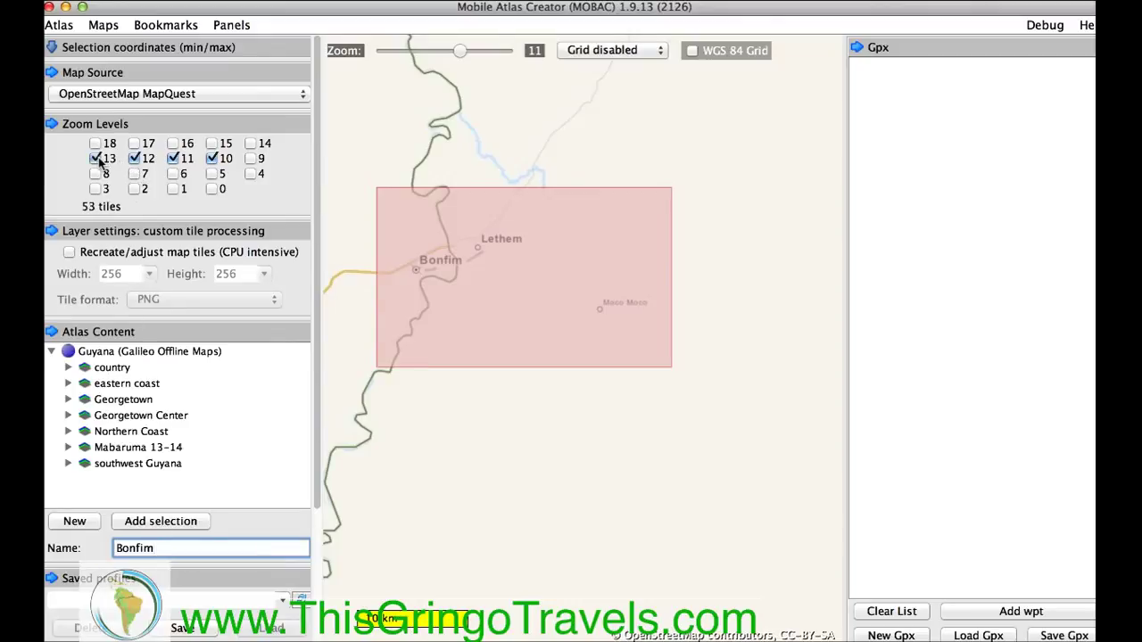
left_click(171, 158)
left_click(212, 159)
left_click(252, 144)
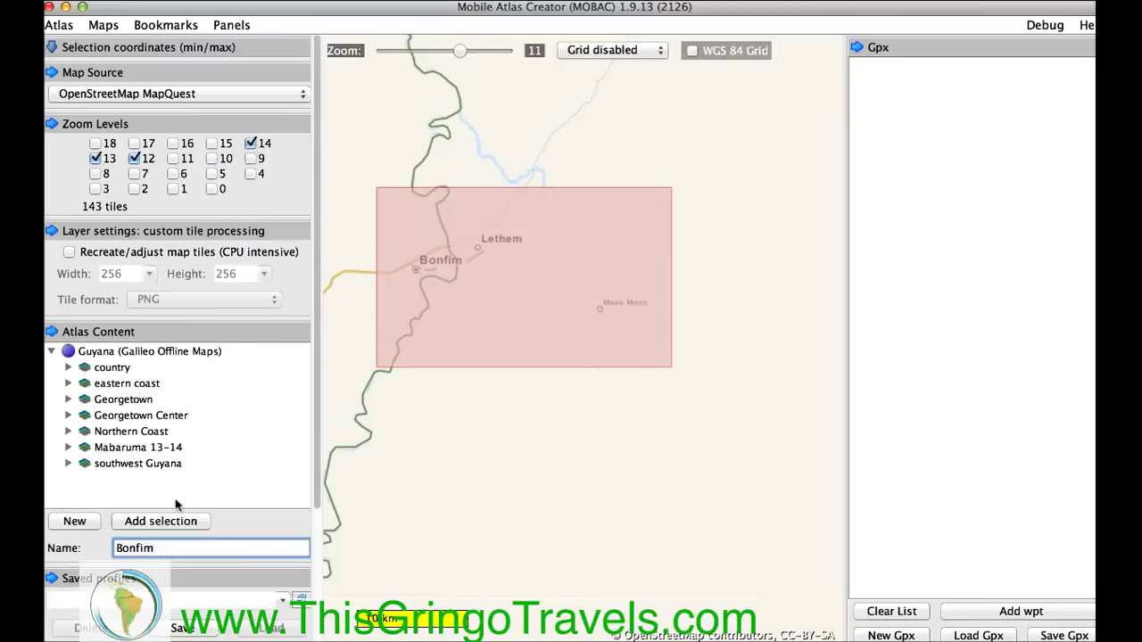
left_click(158, 524)
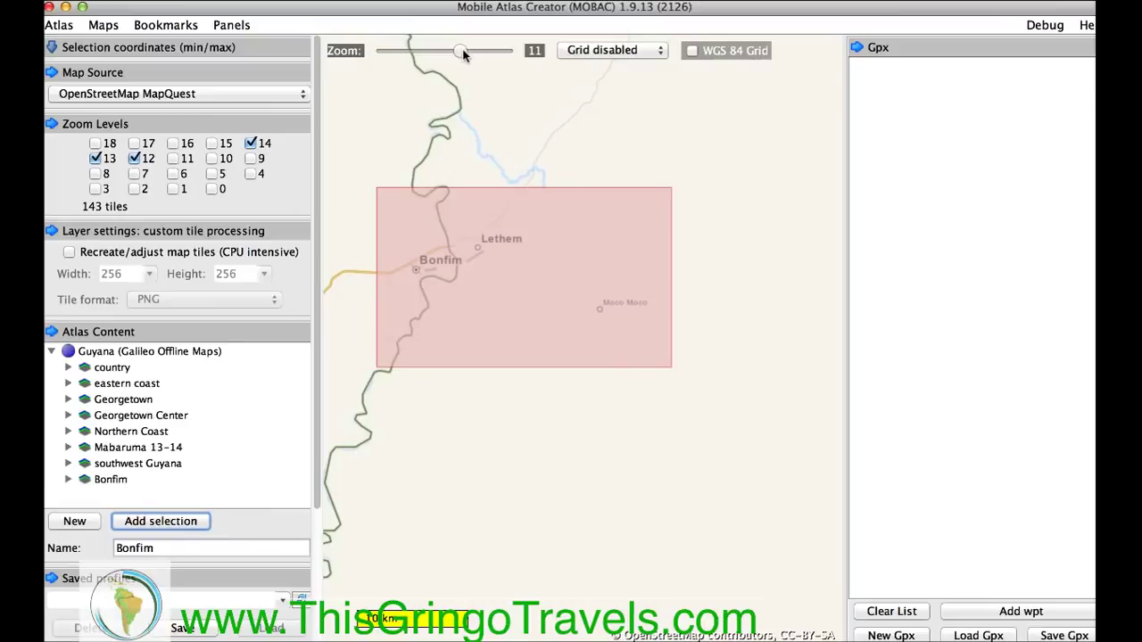
Save the atlas layers as the profile "Guyana" and start creating the atlas
left_click_drag(458, 52, 405, 57)
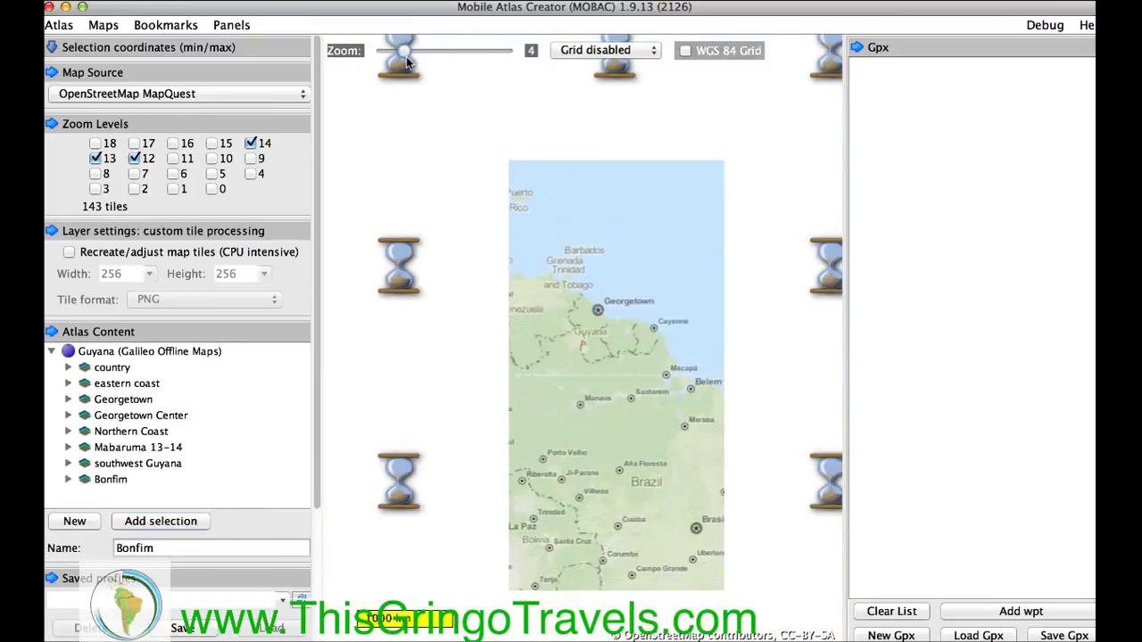
left_click_drag(406, 53, 421, 54)
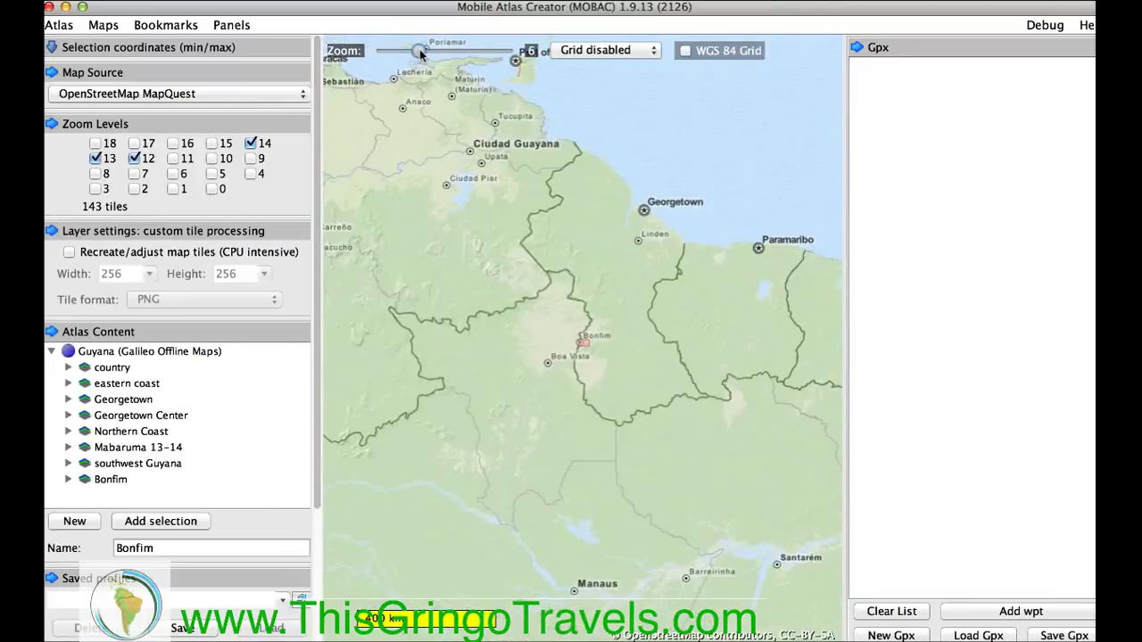
left_click_drag(422, 49, 428, 50)
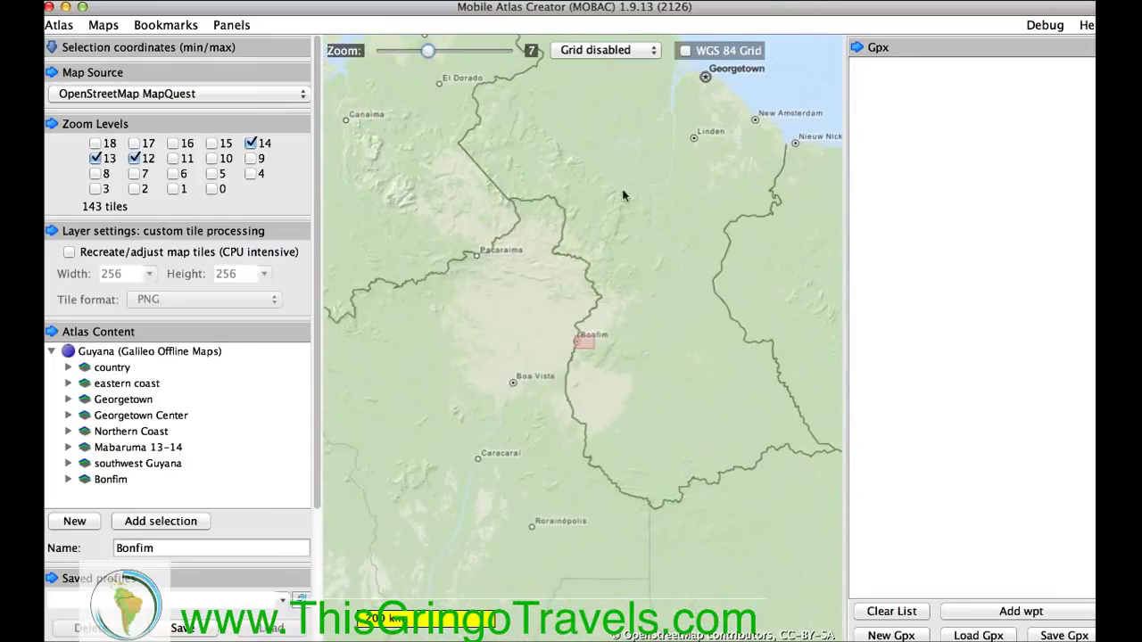
left_click_drag(632, 187, 522, 311)
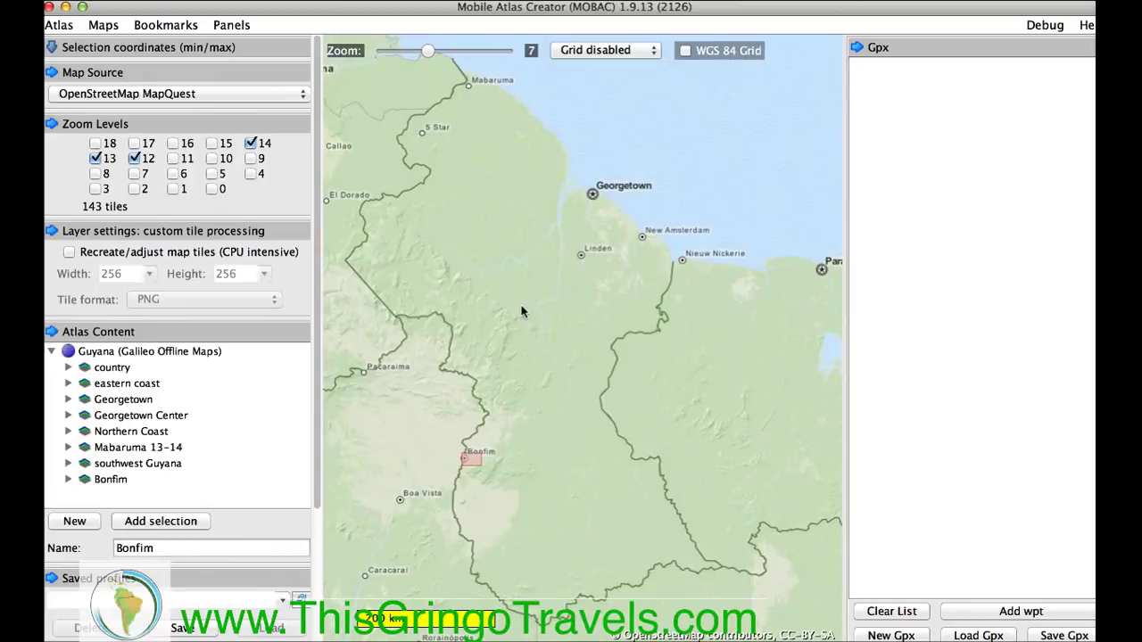
left_click(183, 628)
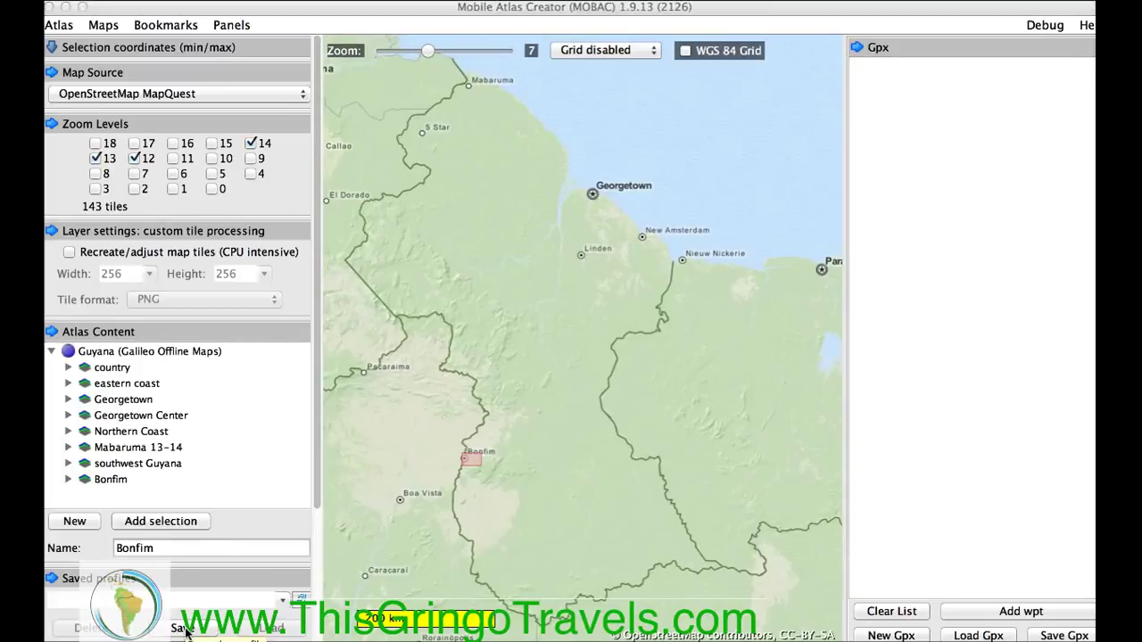
scroll(227, 560, "down", 5)
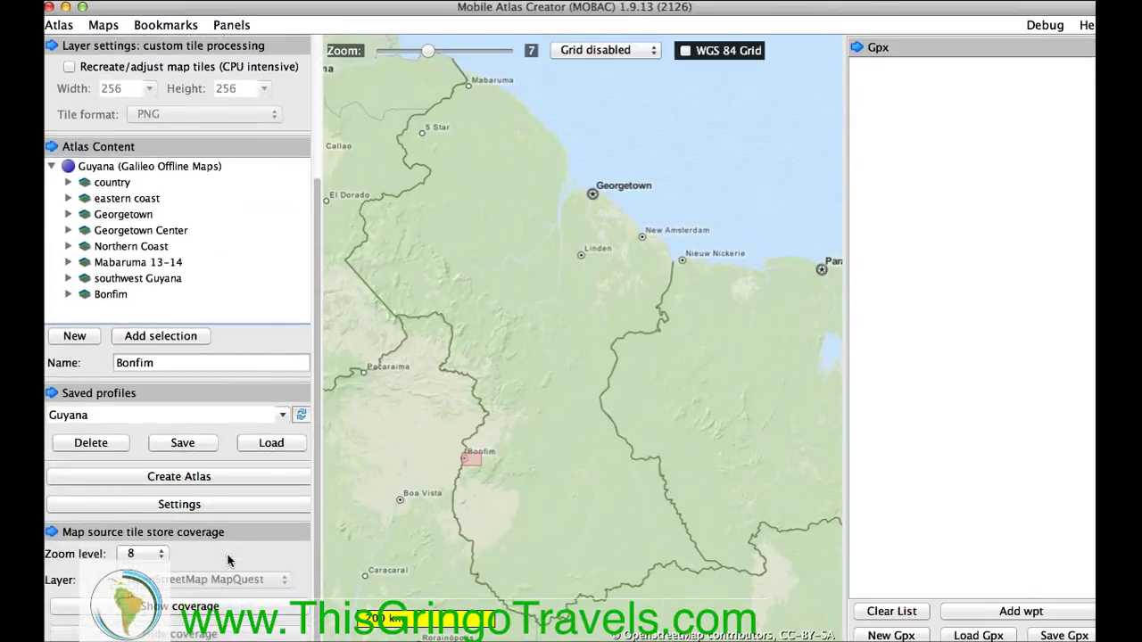
left_click(170, 477)
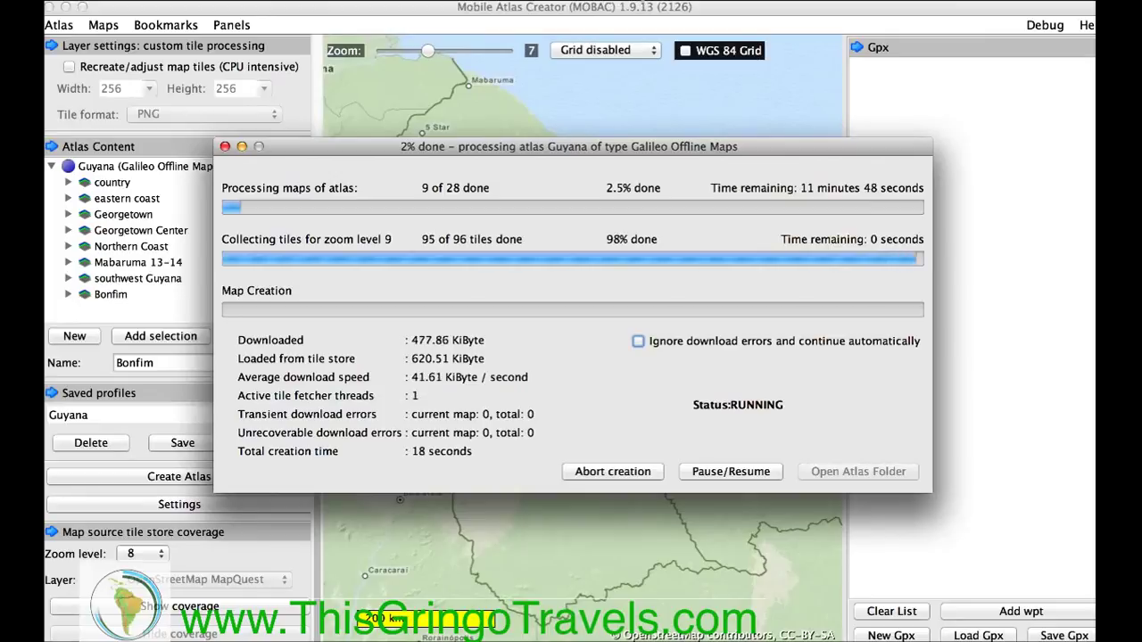
left_click(635, 1)
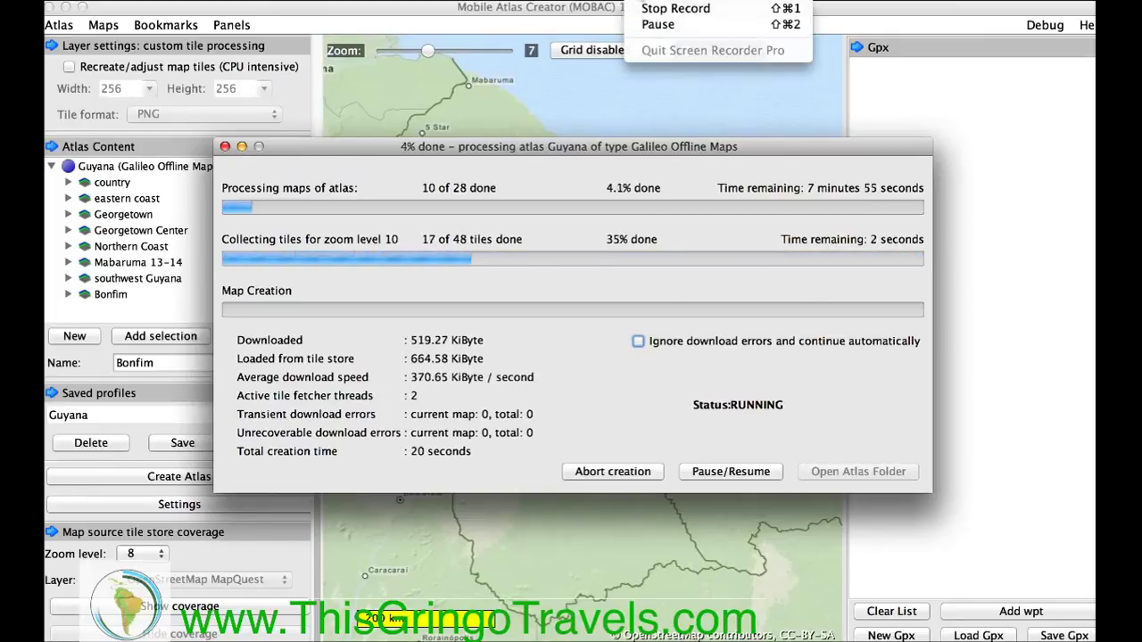
left_click(649, 28)
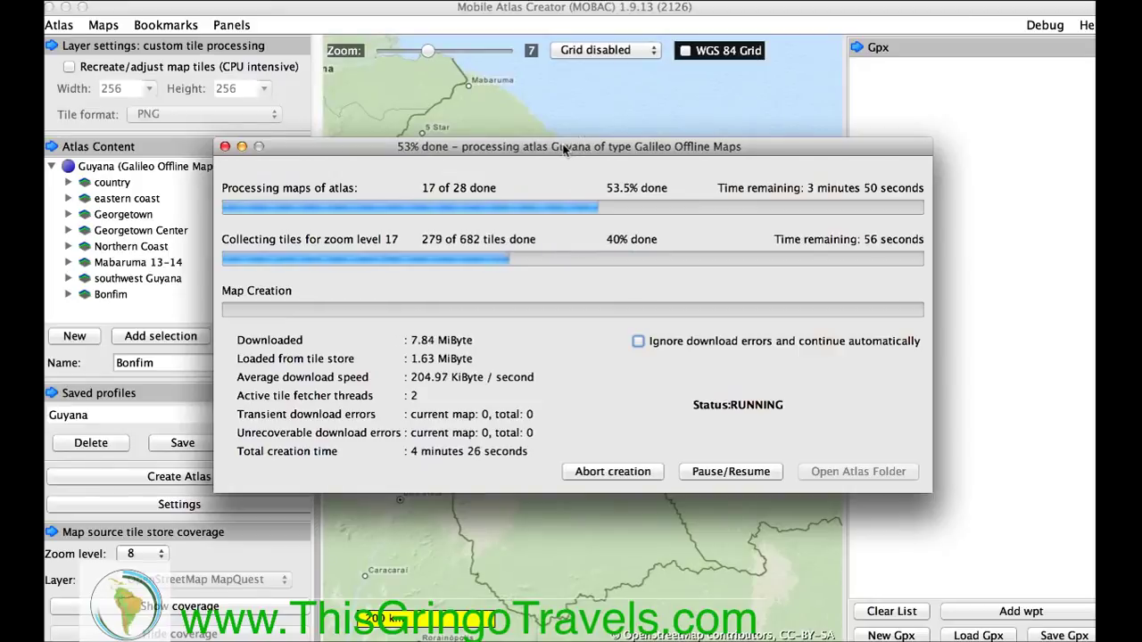
Move the atlas creation progress window out of the way and review the Guyana atlas's layers and saved profile
left_click_drag(564, 150, 838, 619)
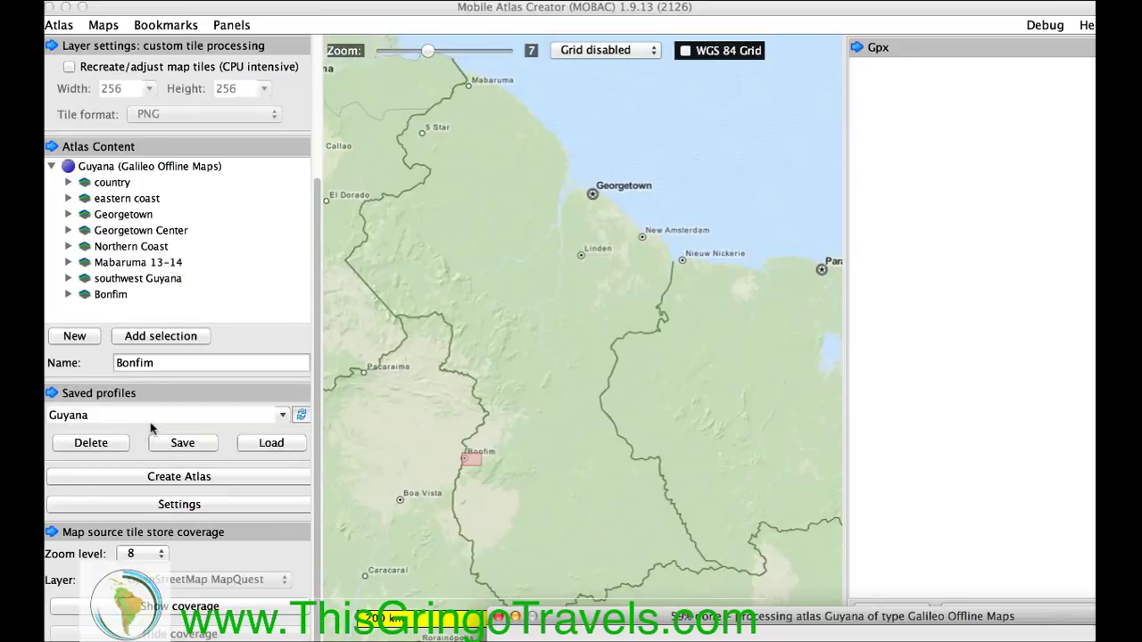
scroll(151, 429, "up", 5)
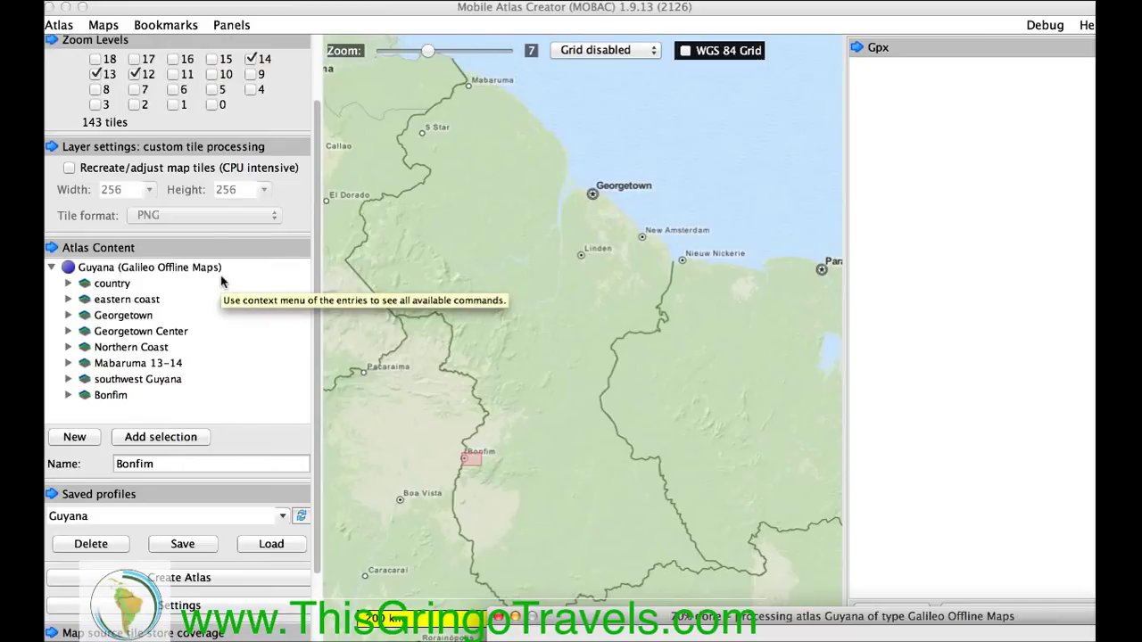
right_click(241, 339)
left_click(246, 311)
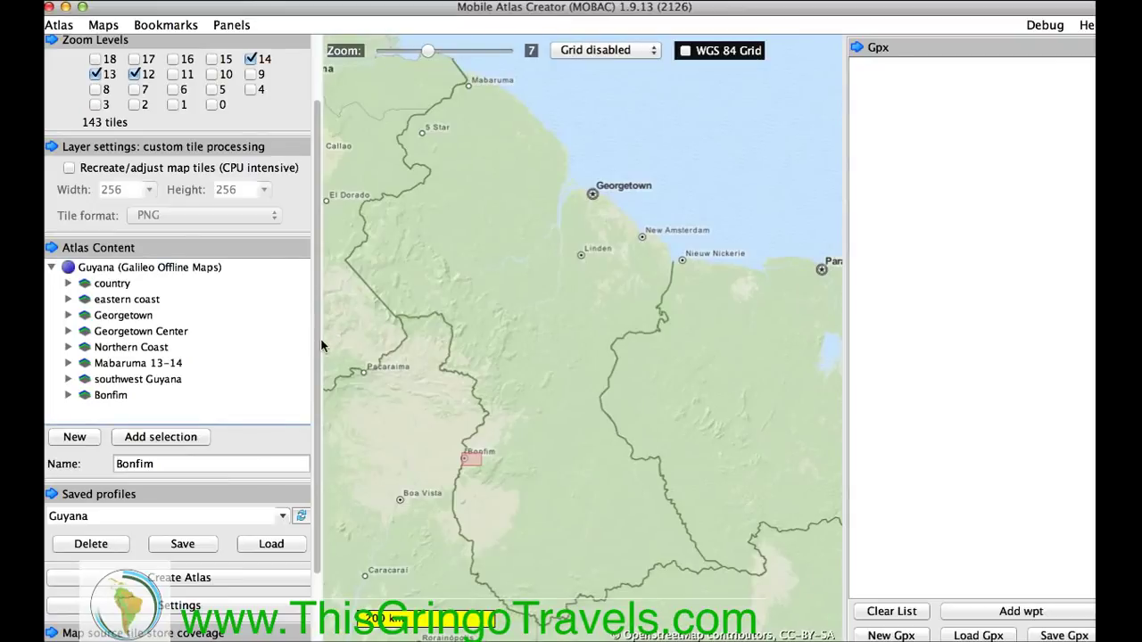
left_click_drag(316, 339, 316, 426)
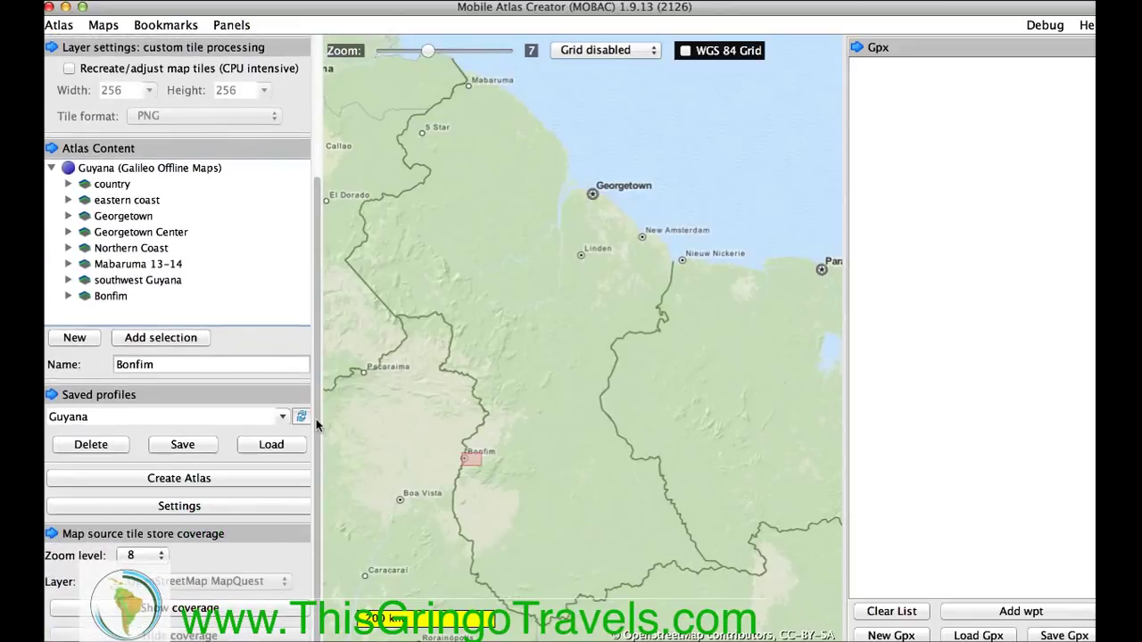
left_click_drag(317, 426, 322, 467)
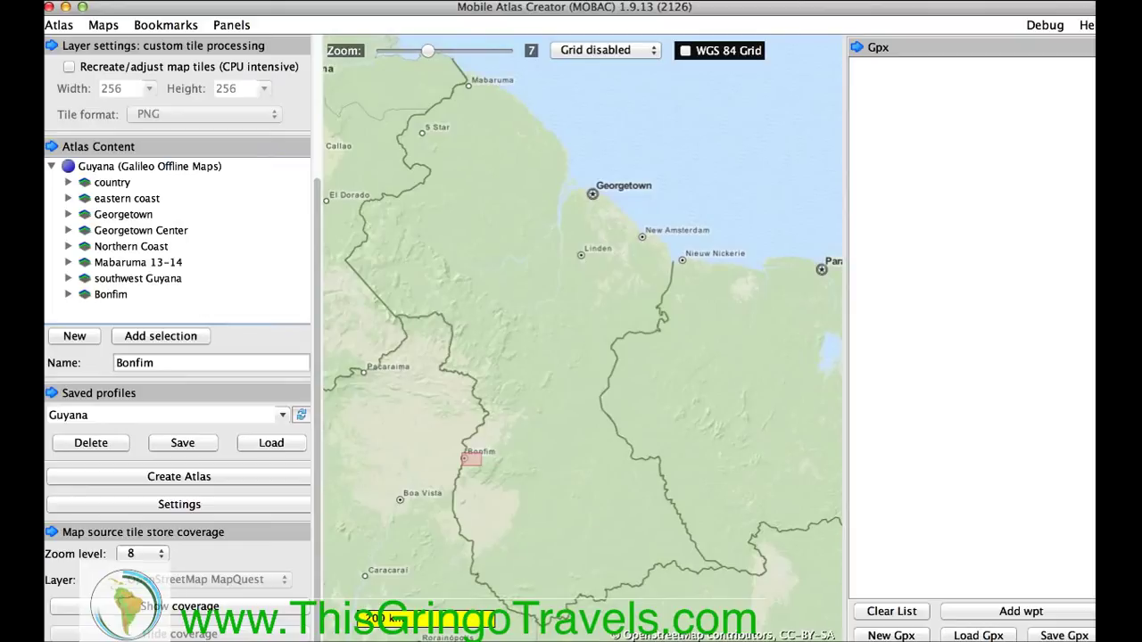
left_click(648, 2)
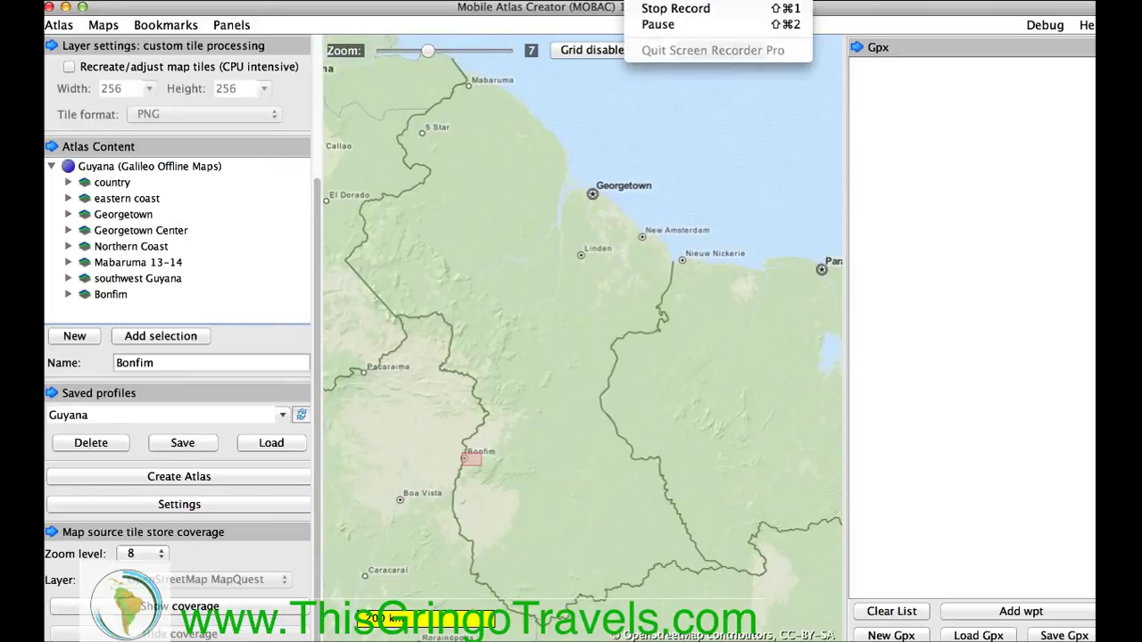
left_click(649, 27)
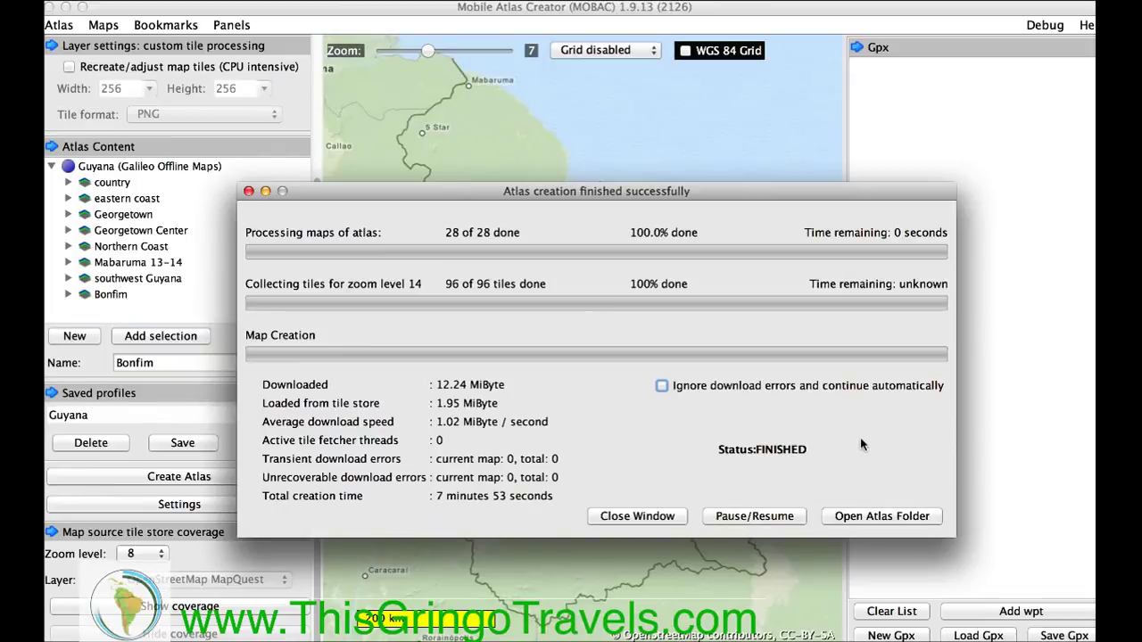
Open the atlas folder containing Guyana.sqlitedb, switch to iTunes, and place the folder window beside the Galileo Documents list
left_click(877, 517)
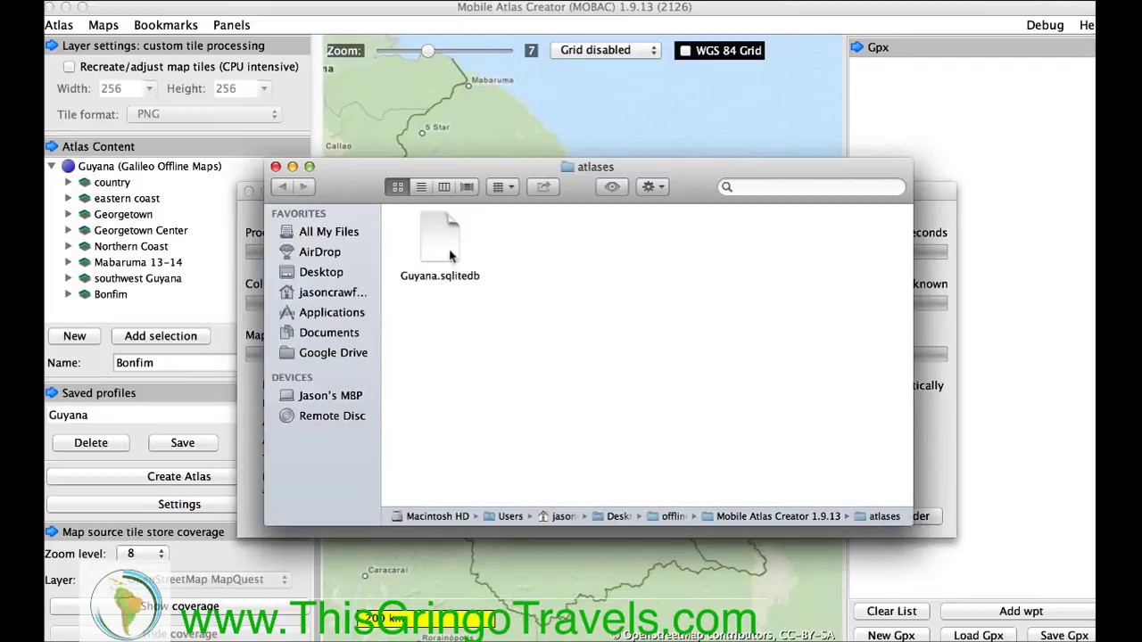
key("ctrl+Up")
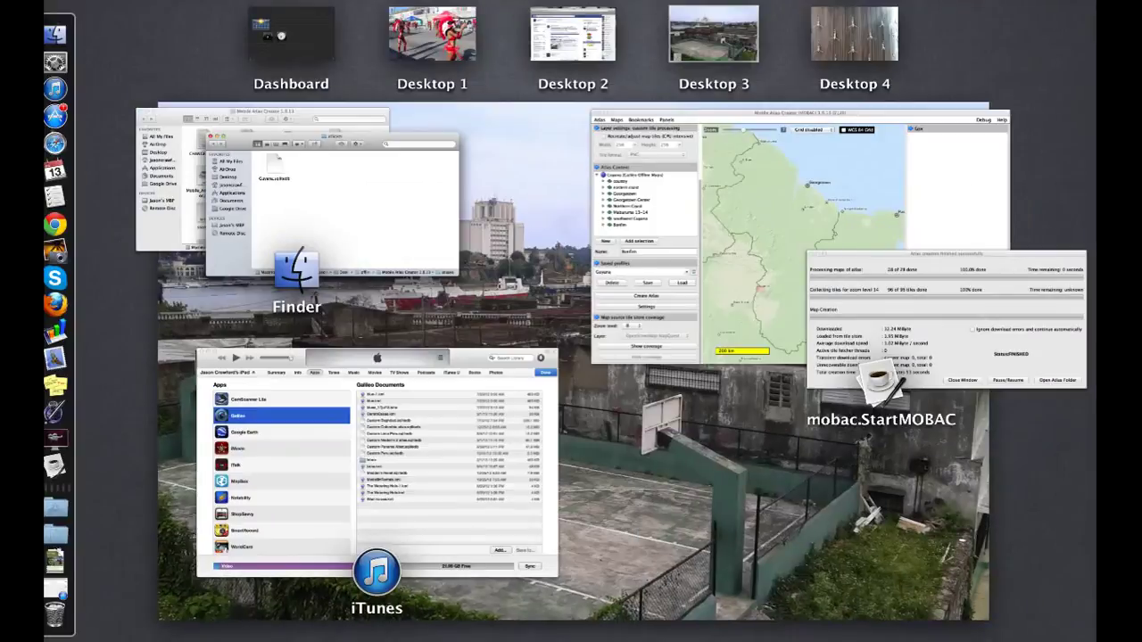
left_click(332, 401)
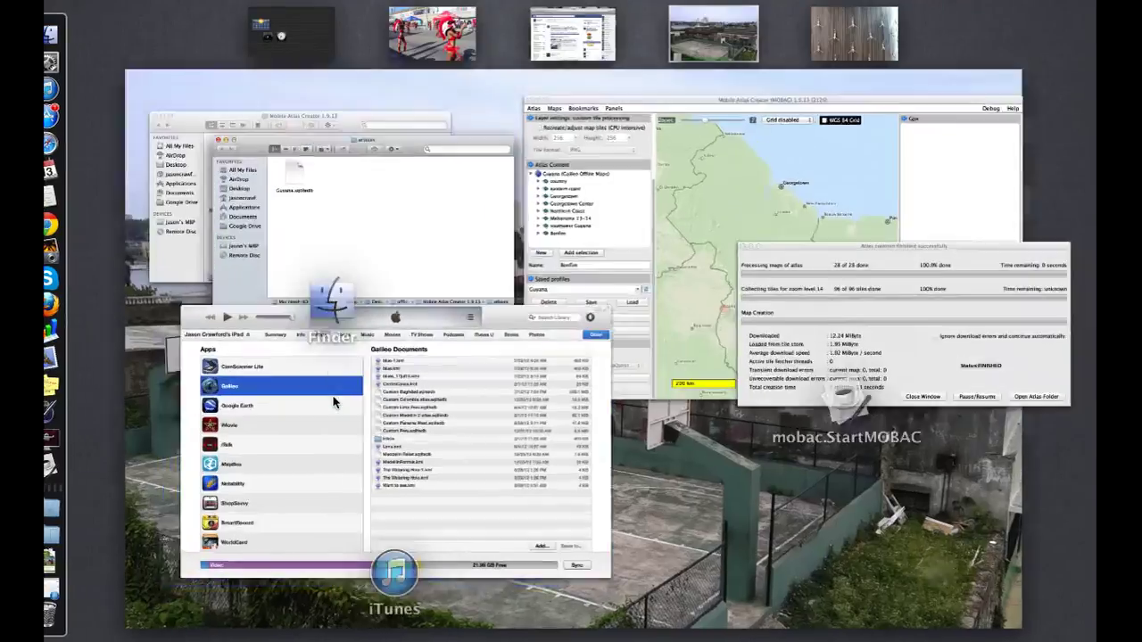
key("ctrl+Up")
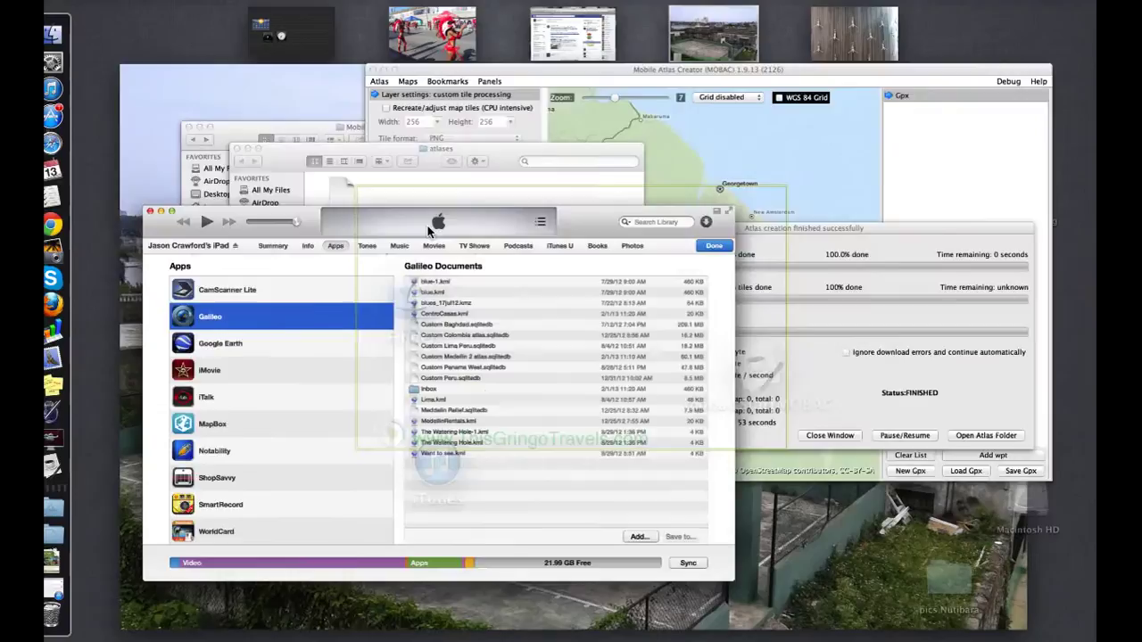
left_click(403, 214)
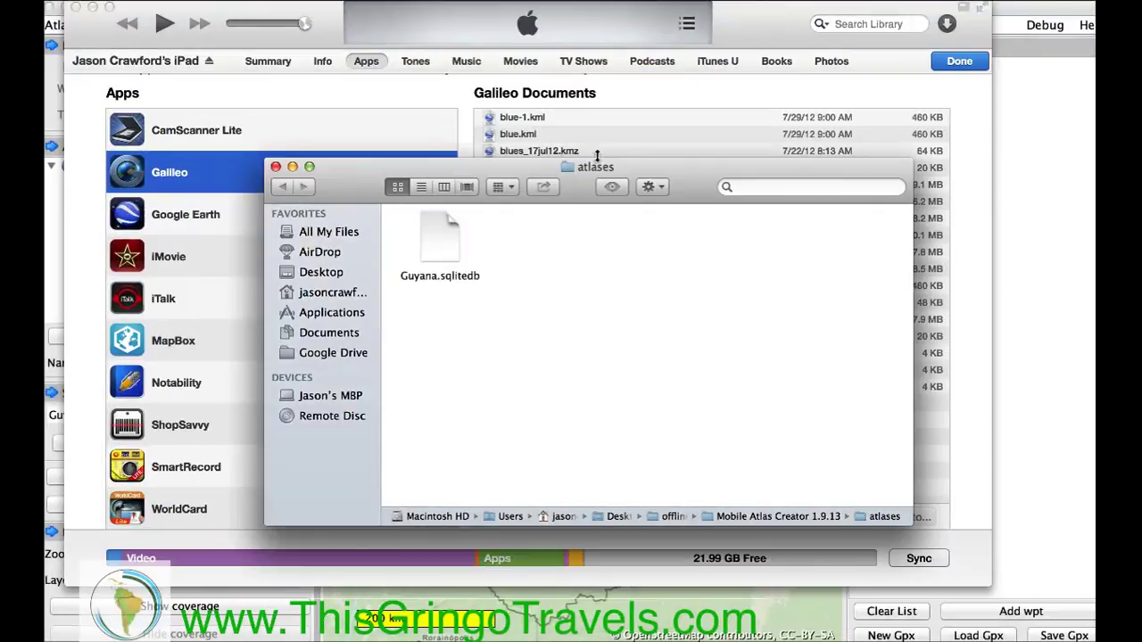
left_click_drag(575, 167, 1031, 163)
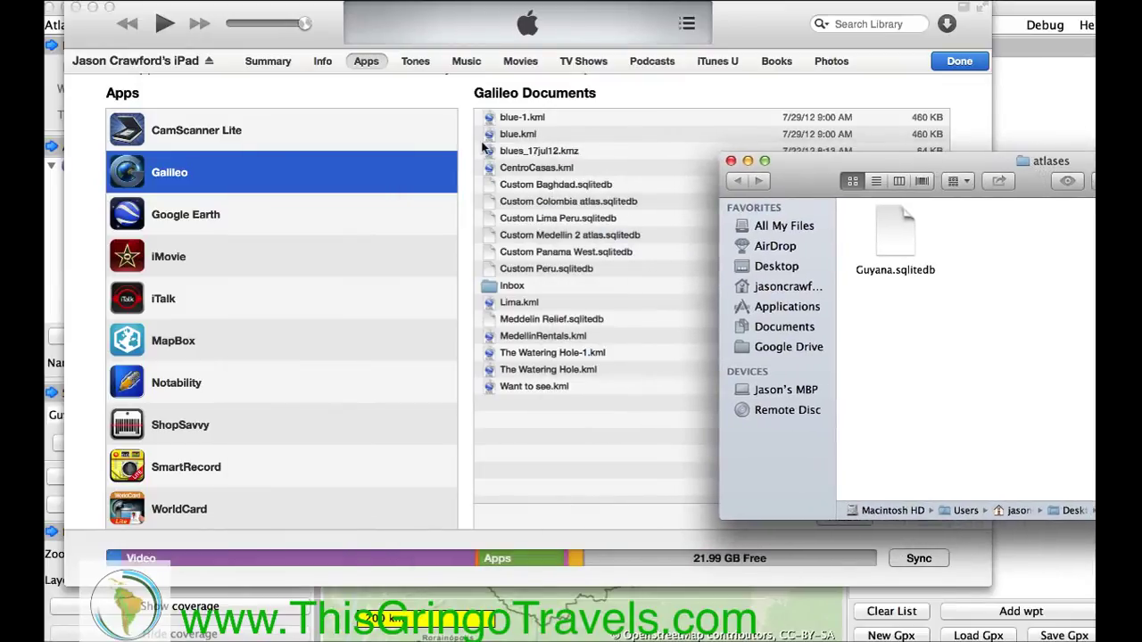
Leave the iPad's page for the library, reopen the iPad's apps page, and show Galileo's documents under File Sharing
scroll(463, 140, "up", 5)
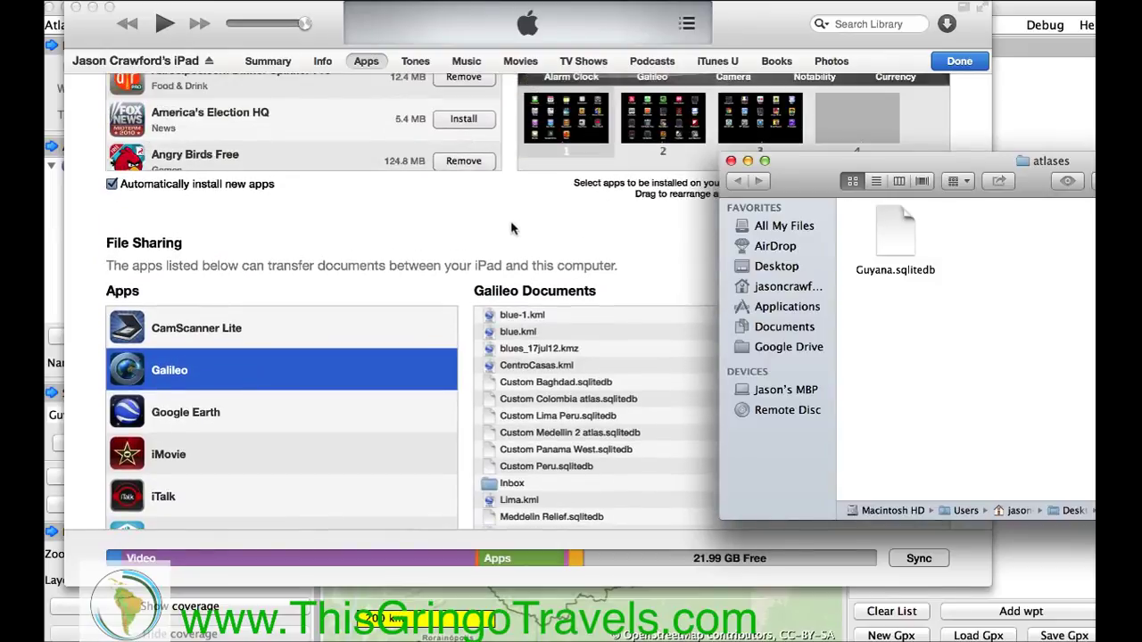
scroll(513, 223, "up", 10)
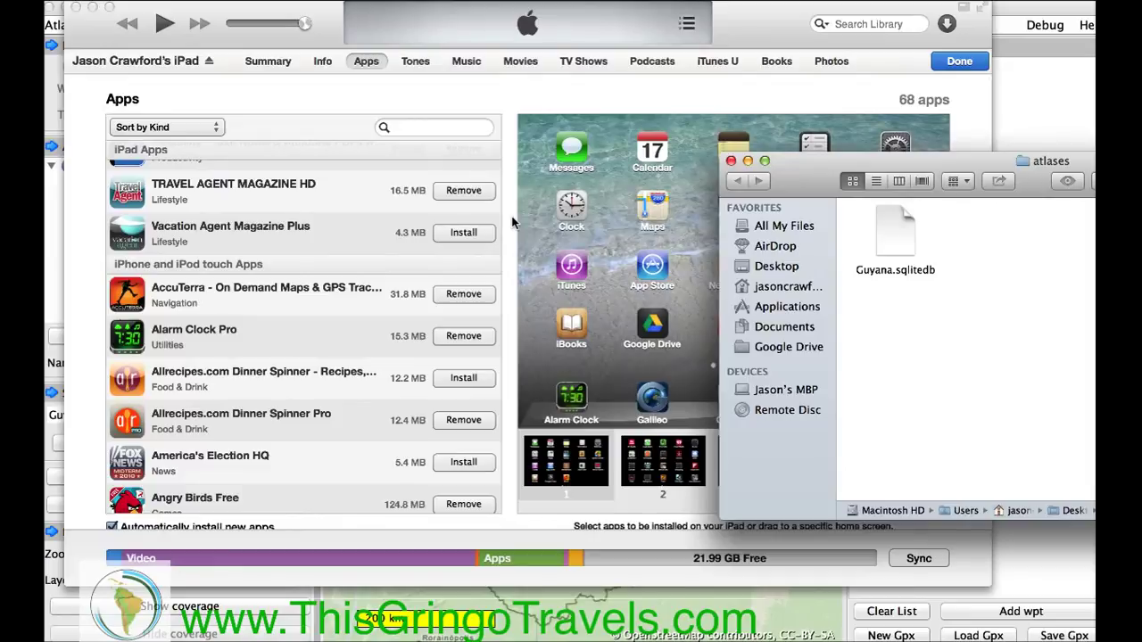
left_click(959, 62)
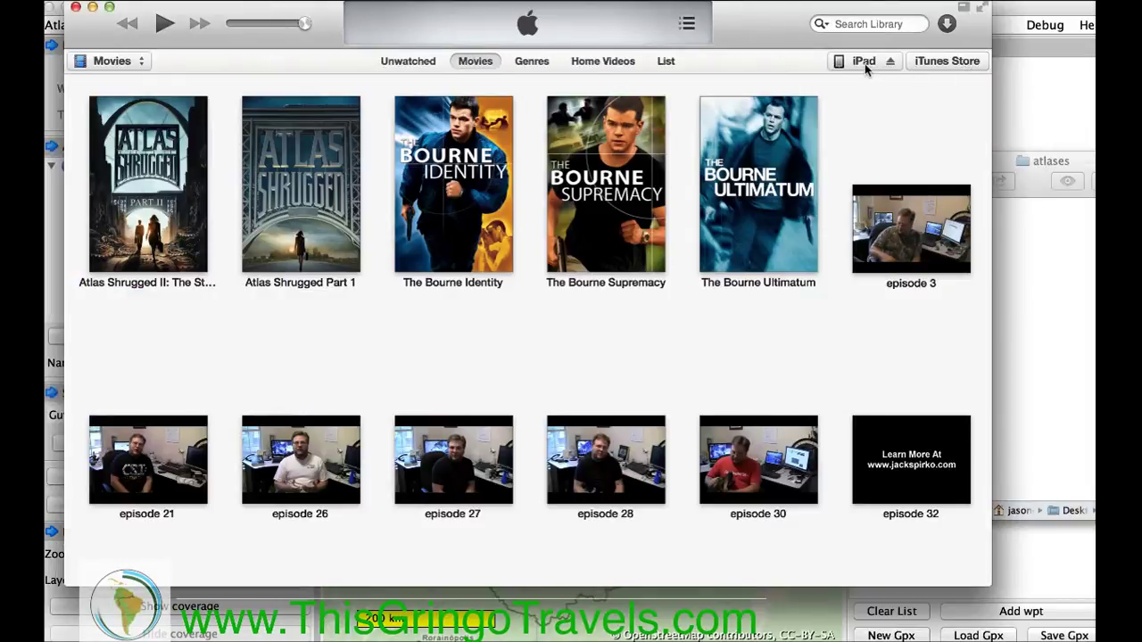
left_click(865, 63)
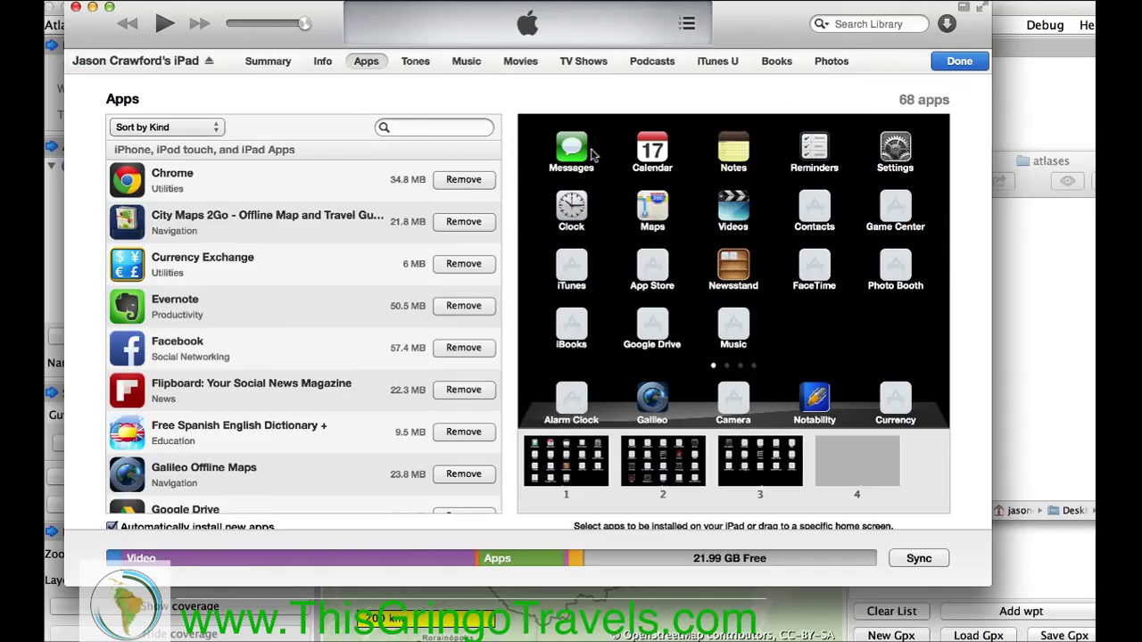
scroll(508, 183, "down", 10)
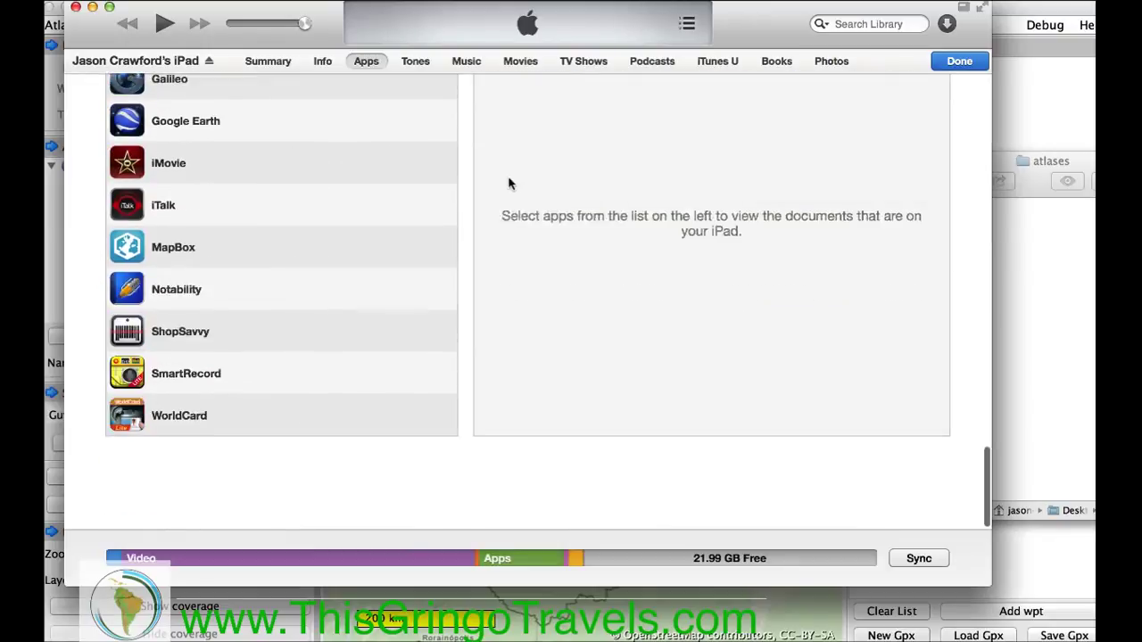
scroll(508, 183, "up", 2)
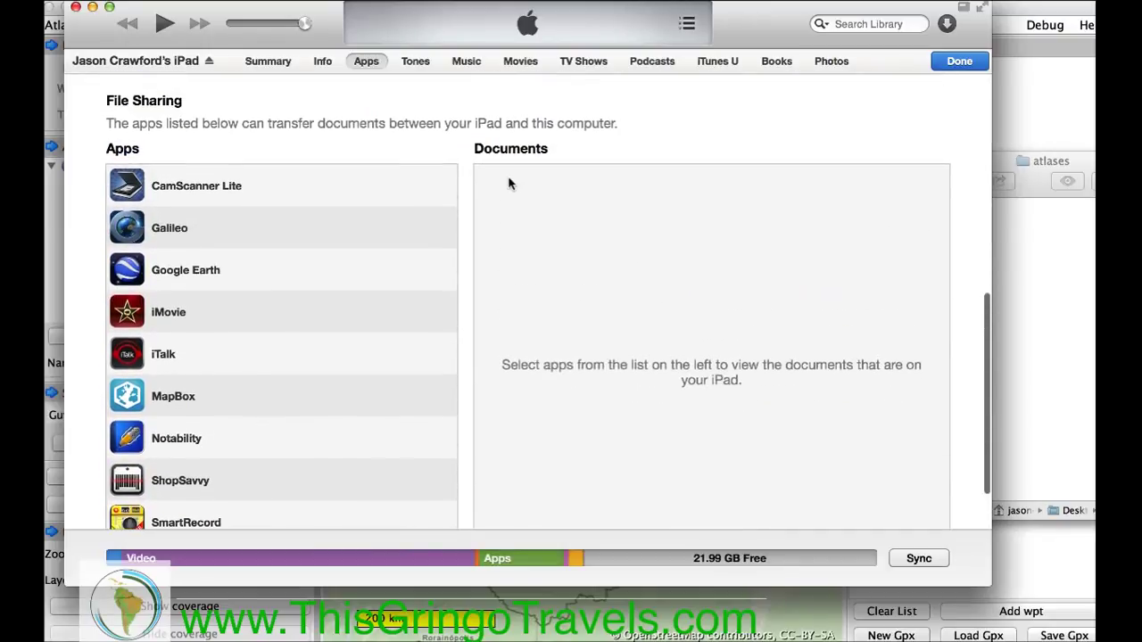
left_click(237, 224)
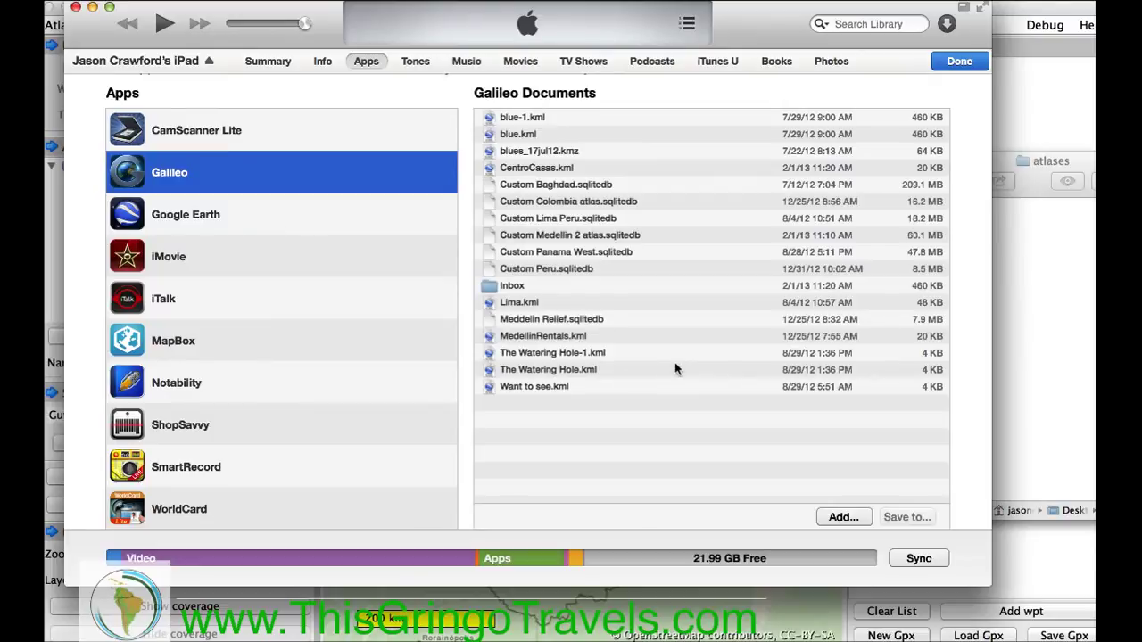
Copy Guyana.sqlitedb from the atlases folder into the Galileo Documents list, and close the atlases and Mobile Atlas Creator 1.9.13 folder windows
left_click(1016, 345)
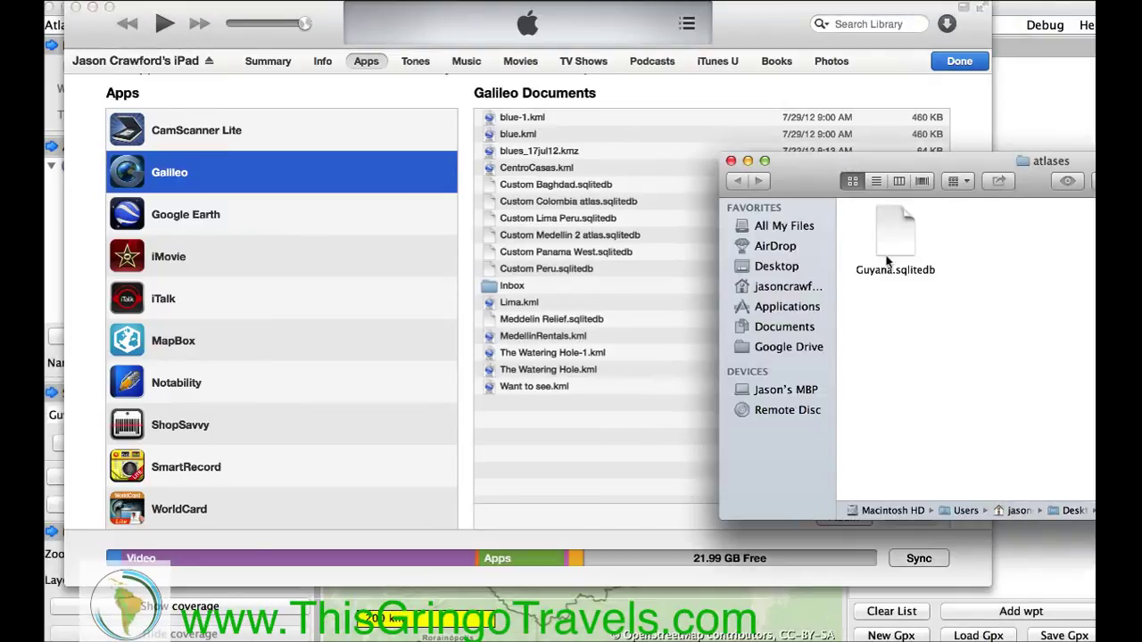
left_click(863, 253)
left_click_drag(861, 256, 603, 437)
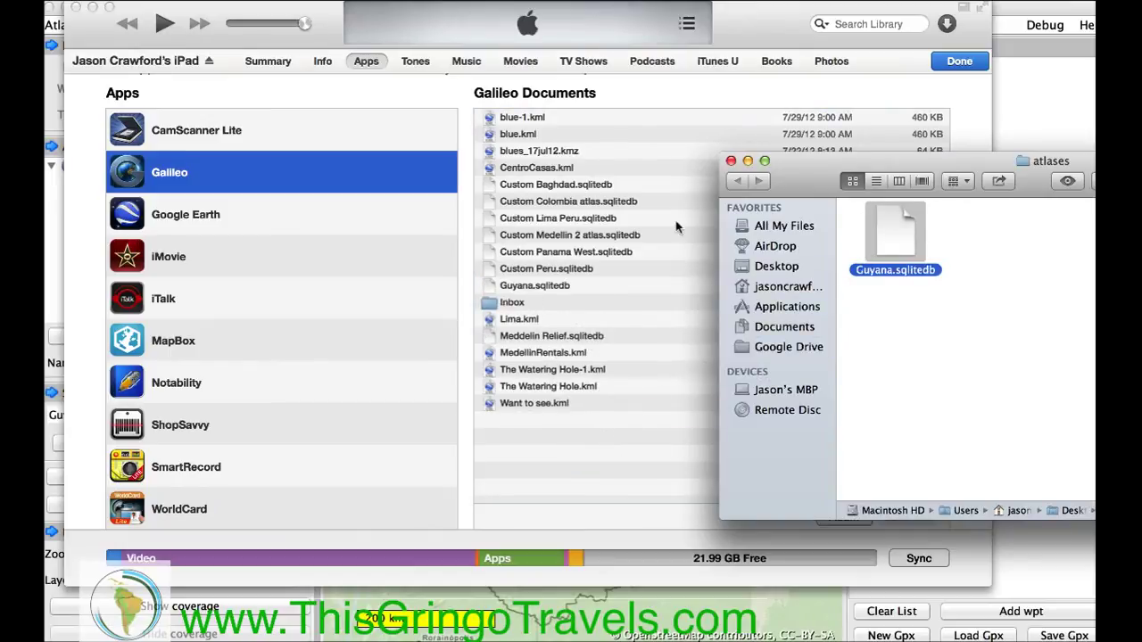
left_click(730, 161)
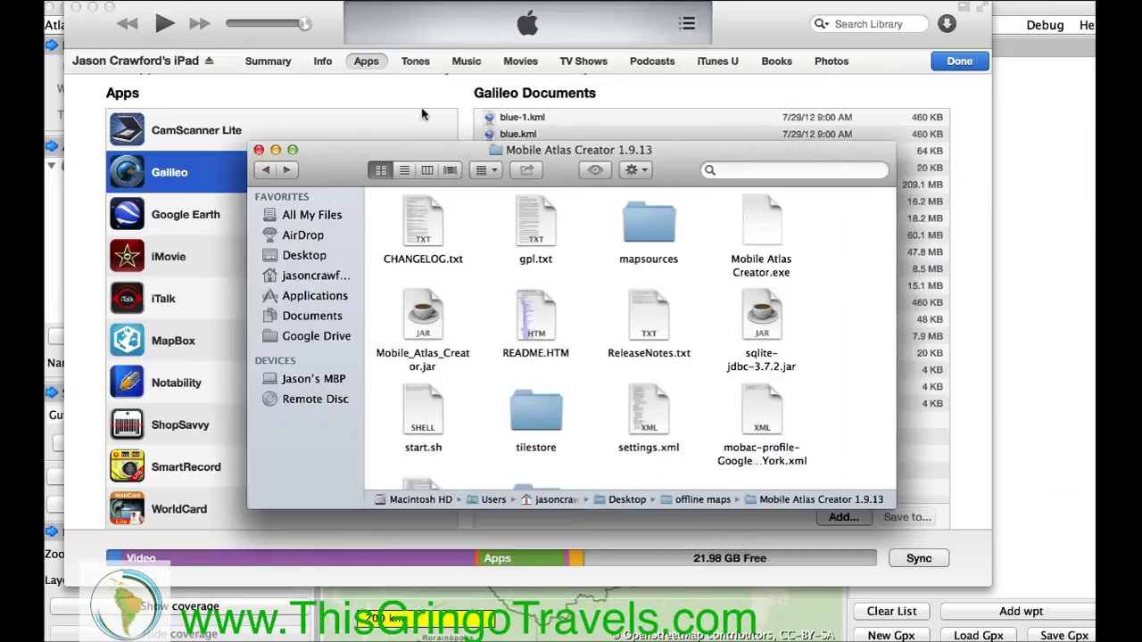
left_click(261, 151)
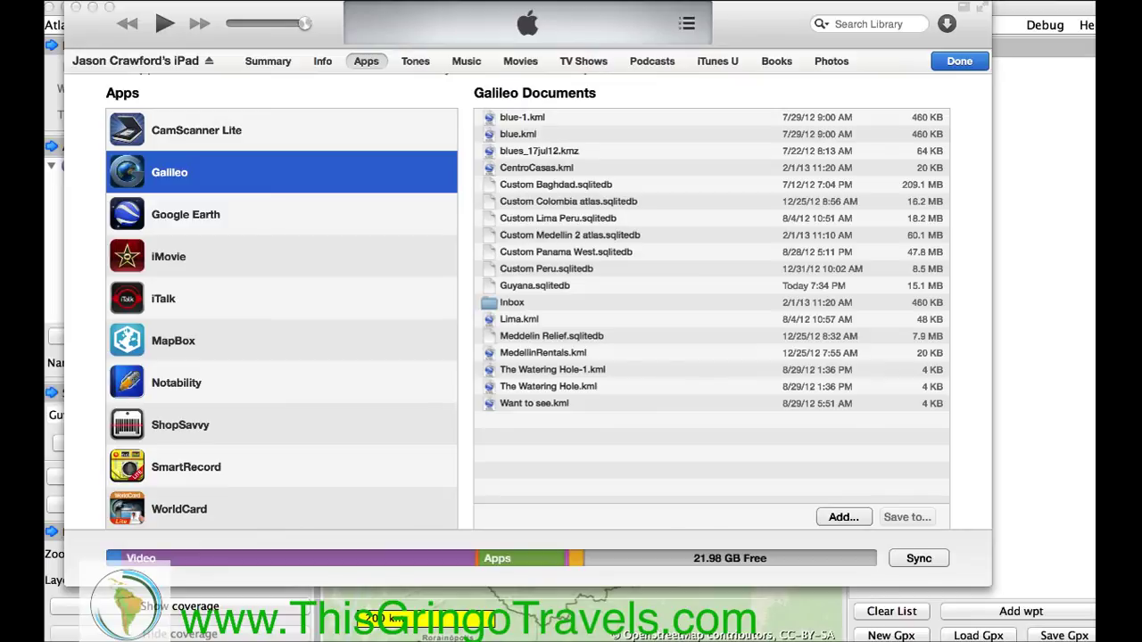
left_click(639, 4)
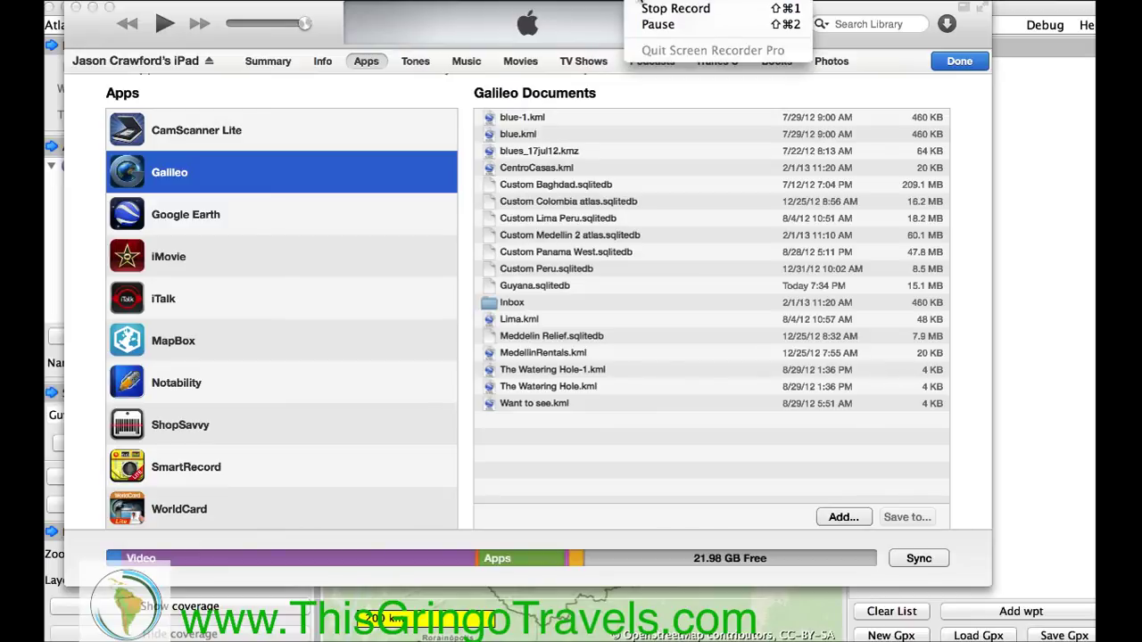